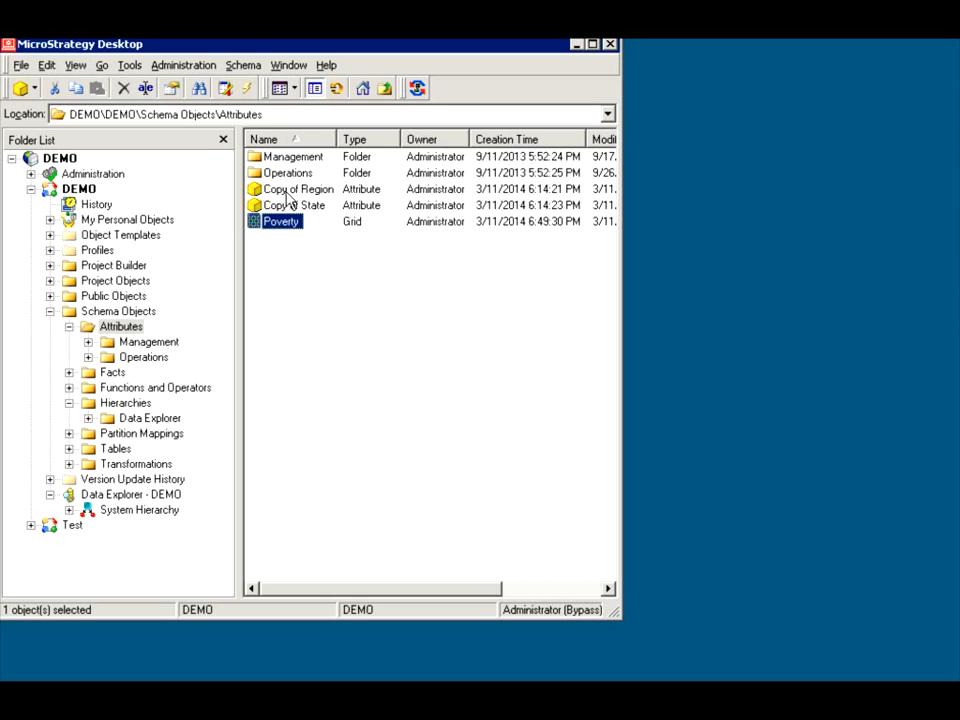
# - Open the Poverty report for editing, examine its generated SQL, and close it without saving changes
pyautogui.rightClick(292, 229)
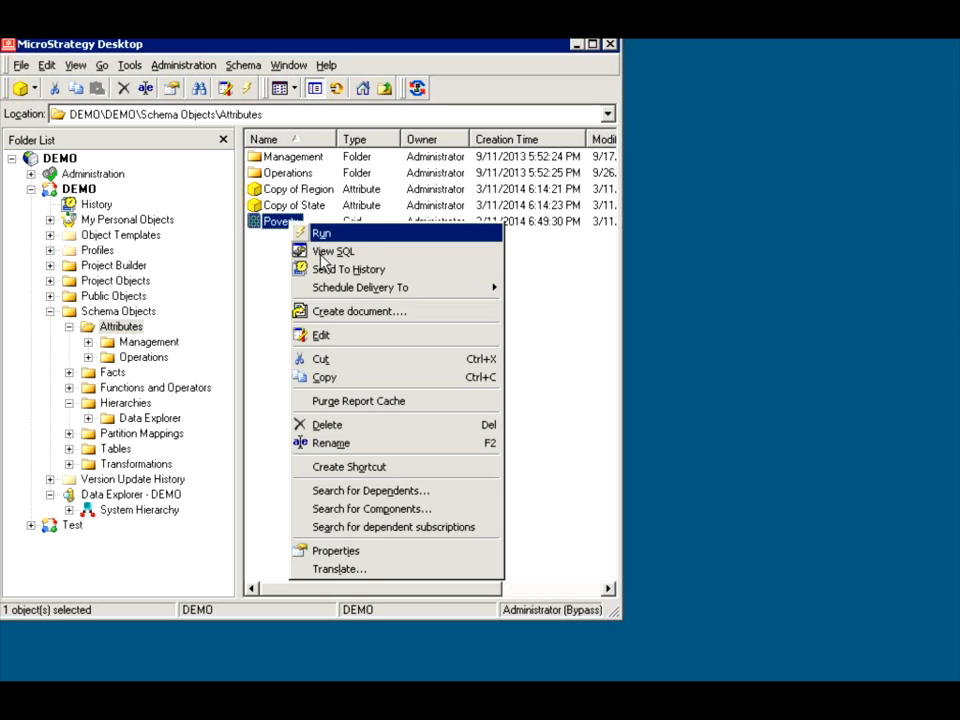
pyautogui.click(349, 331)
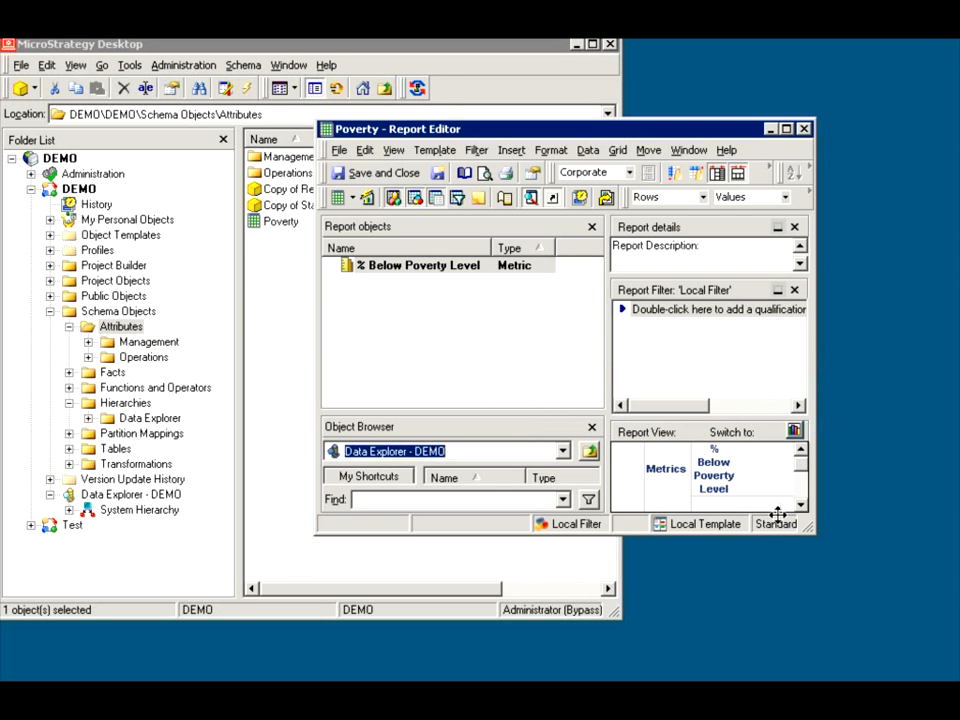
pyautogui.moveTo(810, 530); pyautogui.dragTo(840, 595)
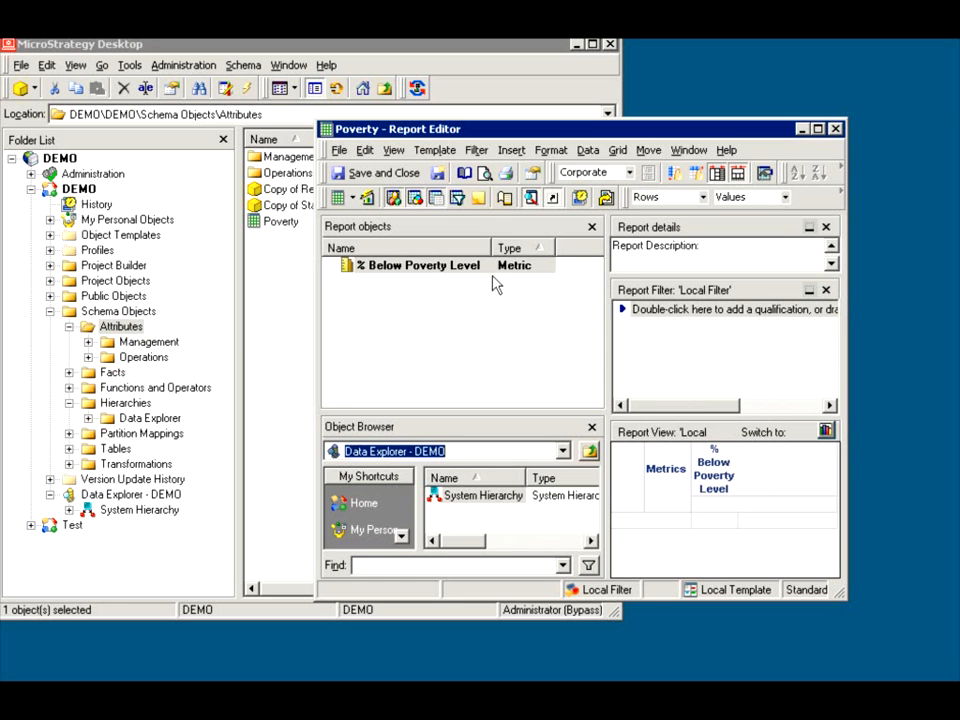
pyautogui.click(352, 197)
pyautogui.click(385, 272)
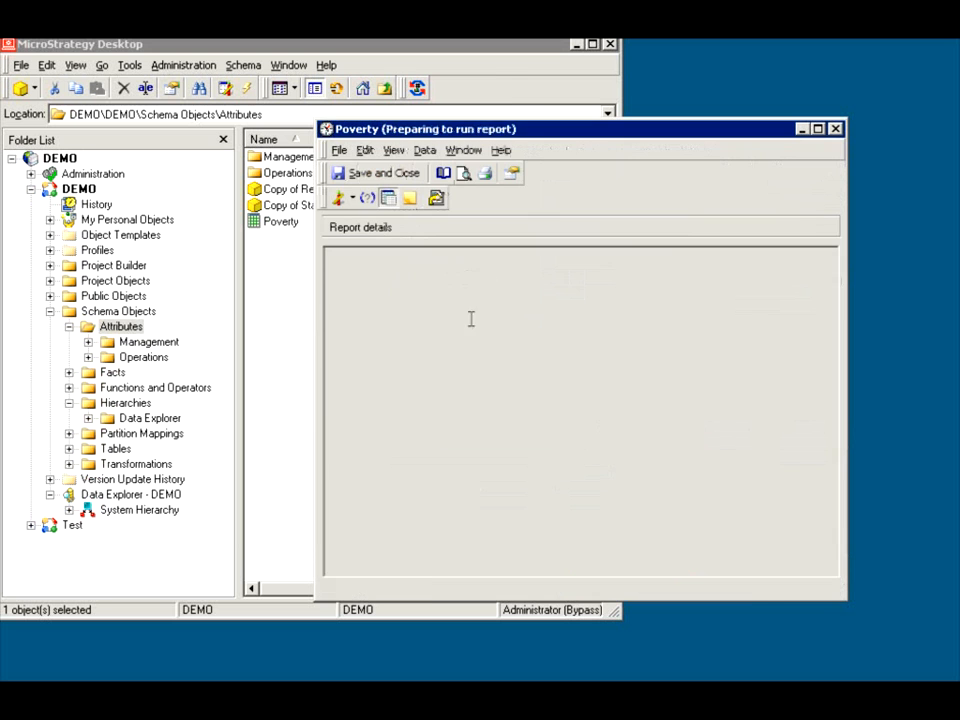
pyautogui.moveTo(437, 481); pyautogui.dragTo(423, 479)
pyautogui.click(835, 129)
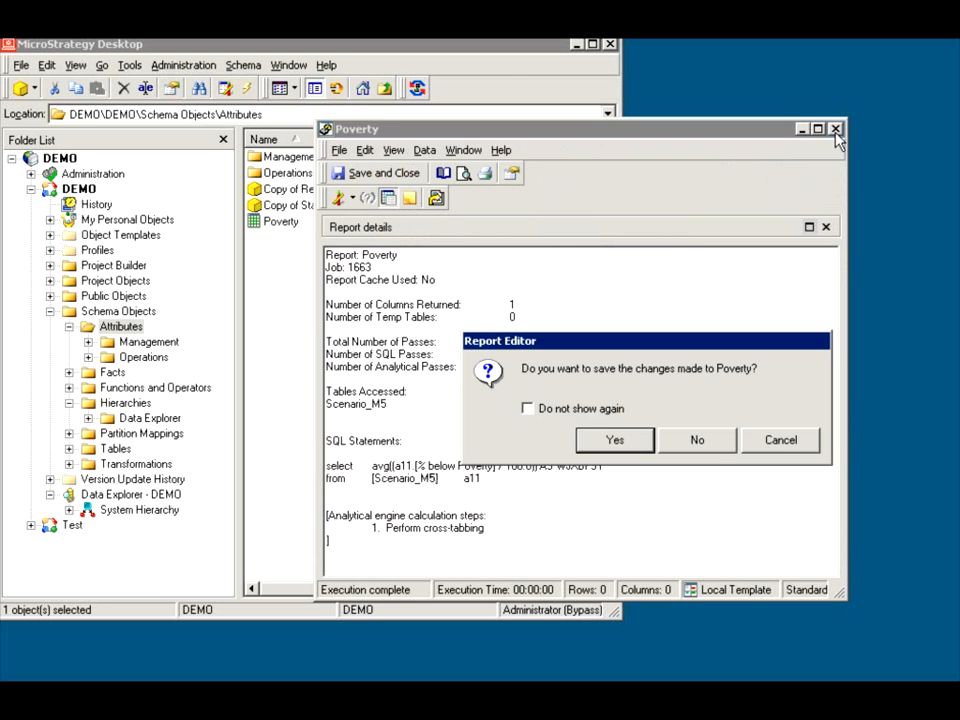
pyautogui.click(703, 450)
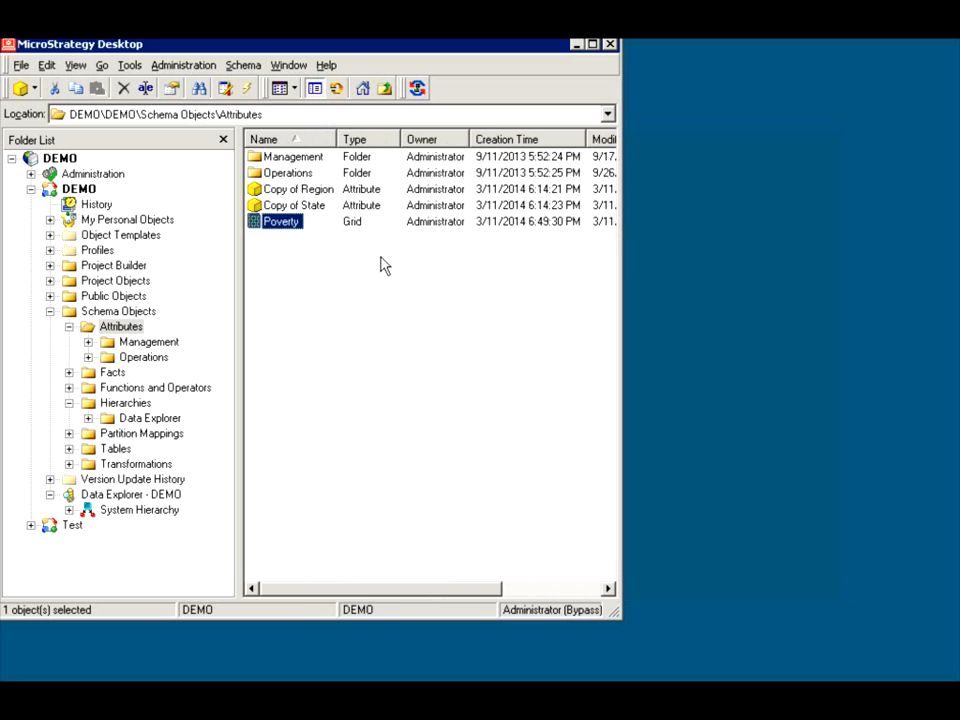
# - Open the Copy of Region attribute, check which source tables its ID form uses, and close it
pyautogui.click(291, 192)
pyautogui.doubleClick(291, 192)
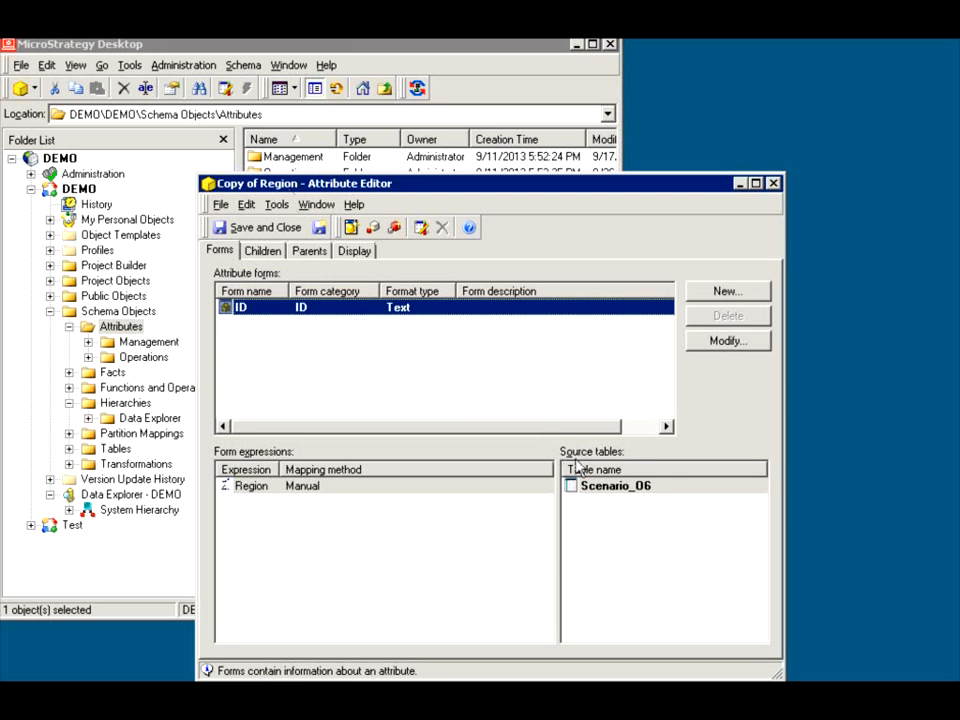
pyautogui.click(773, 185)
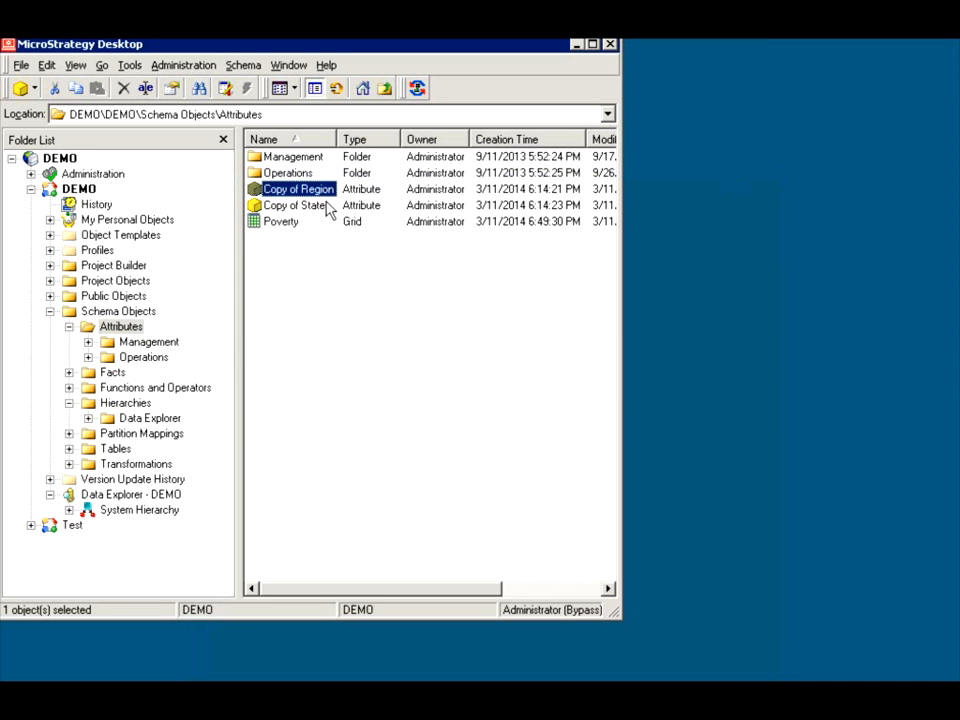
# - Remove the parent relationship from the Copy of State attribute, and save and close the attribute
pyautogui.doubleClick(315, 207)
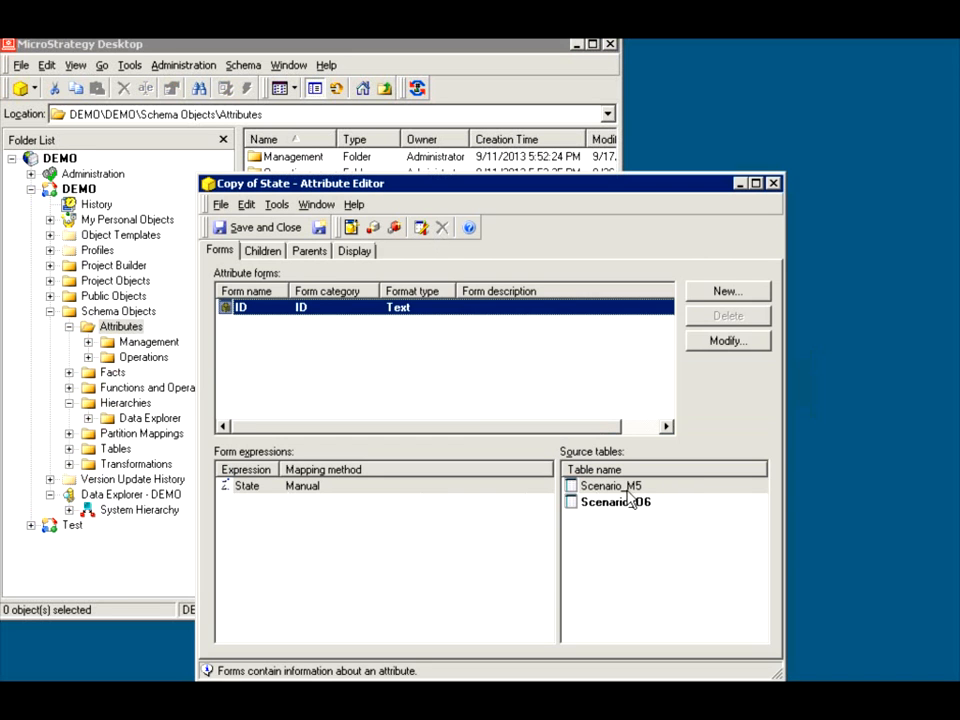
pyautogui.click(266, 252)
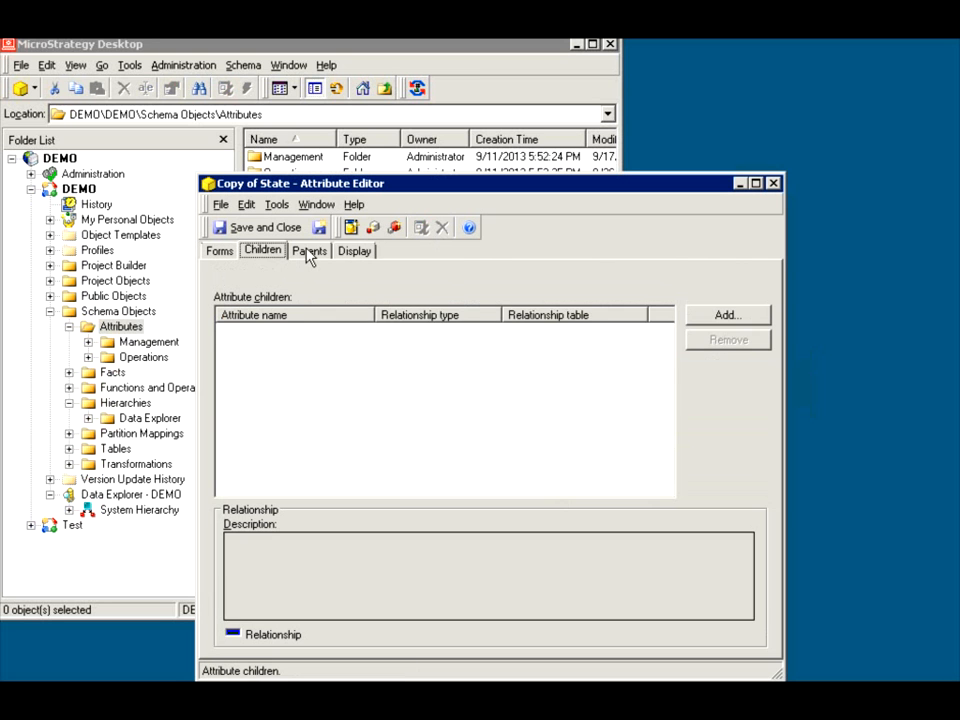
pyautogui.click(309, 252)
pyautogui.click(730, 341)
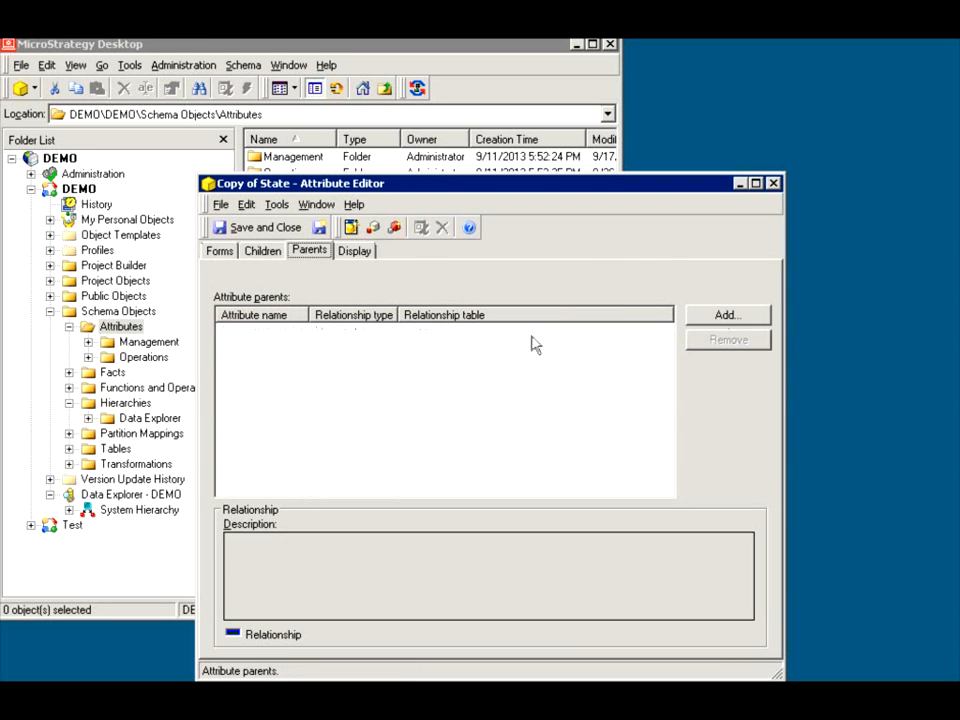
pyautogui.click(251, 226)
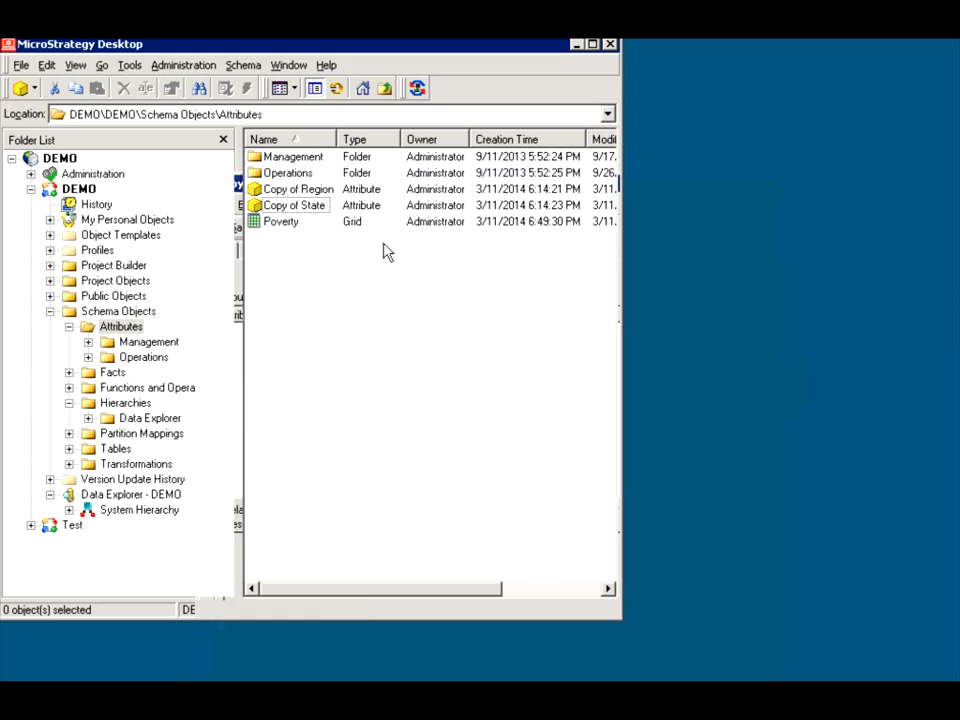
# - Run the Poverty report, view its % Below Poverty Level result, and close it
pyautogui.doubleClick(283, 221)
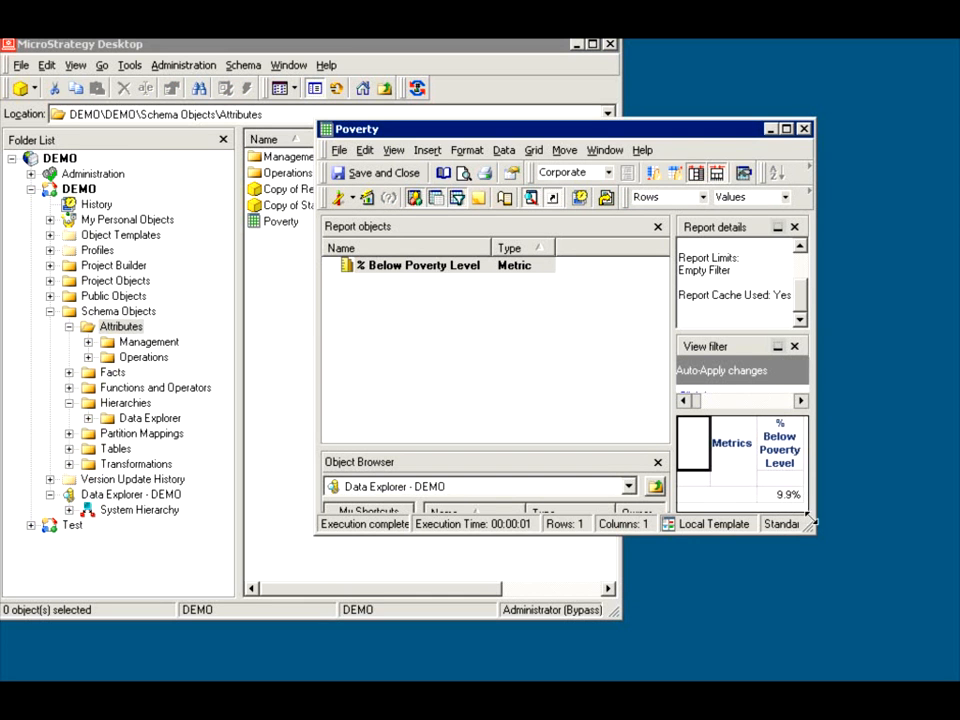
pyautogui.moveTo(810, 529); pyautogui.dragTo(856, 596)
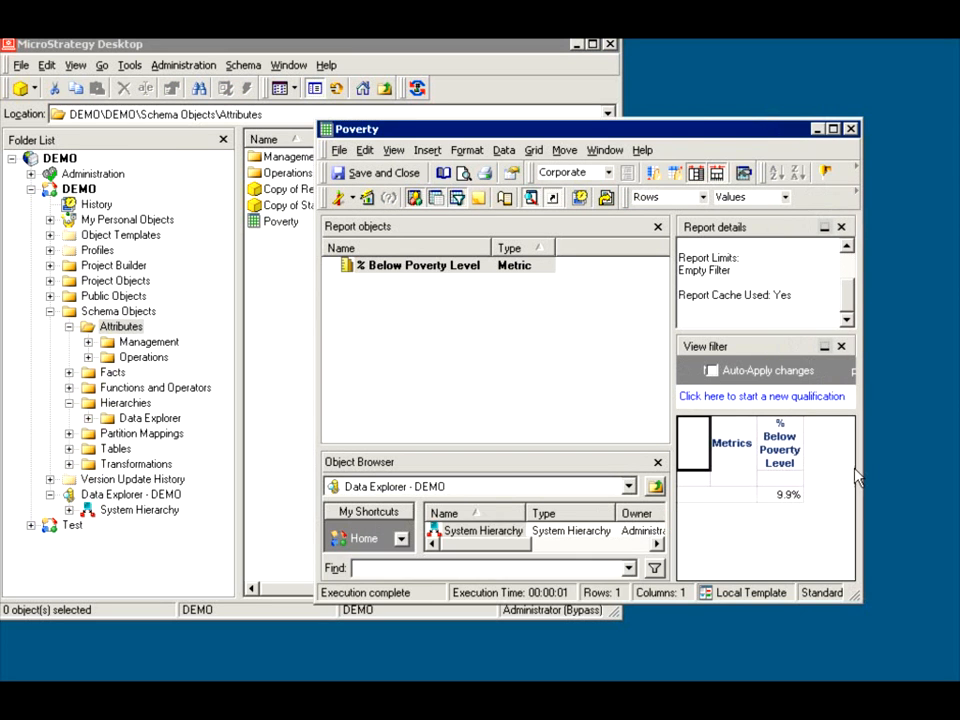
pyautogui.click(851, 129)
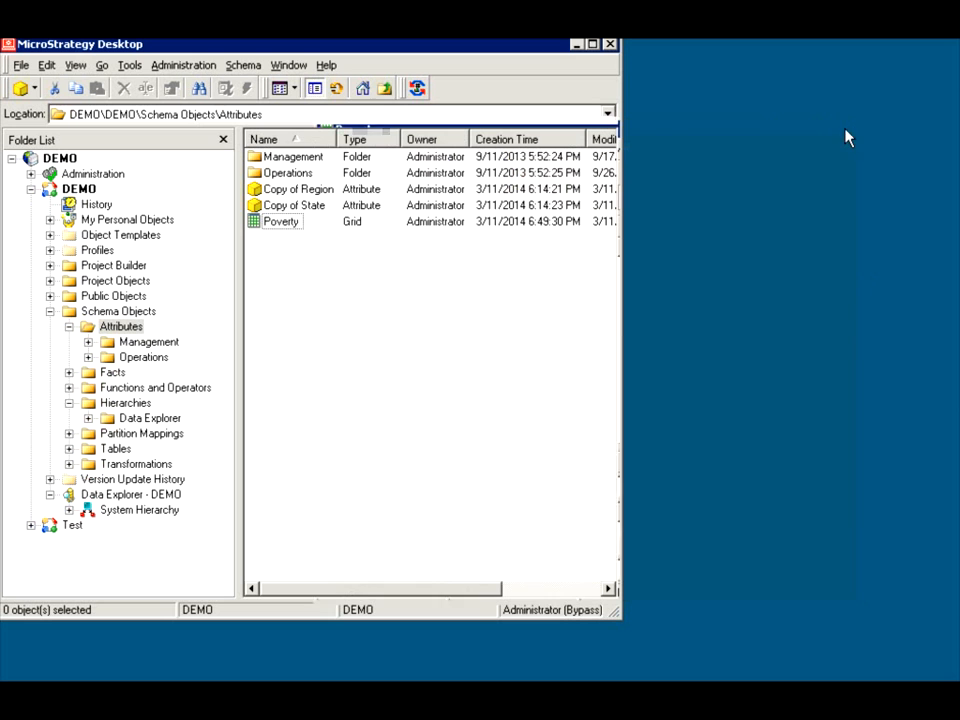
# - Update the project schema
pyautogui.click(419, 87)
pyautogui.click(553, 416)
pyautogui.click(476, 446)
pyautogui.click(632, 484)
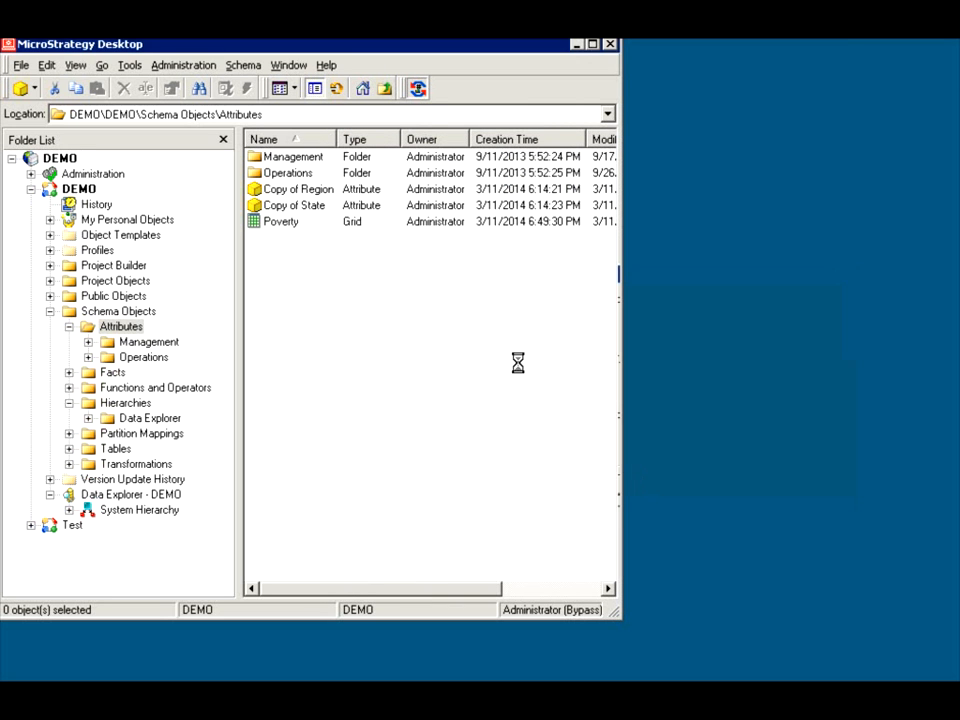
# - Edit the Poverty report and add a report filter qualifying Copy of Region as in list with the element MA
pyautogui.rightClick(281, 225)
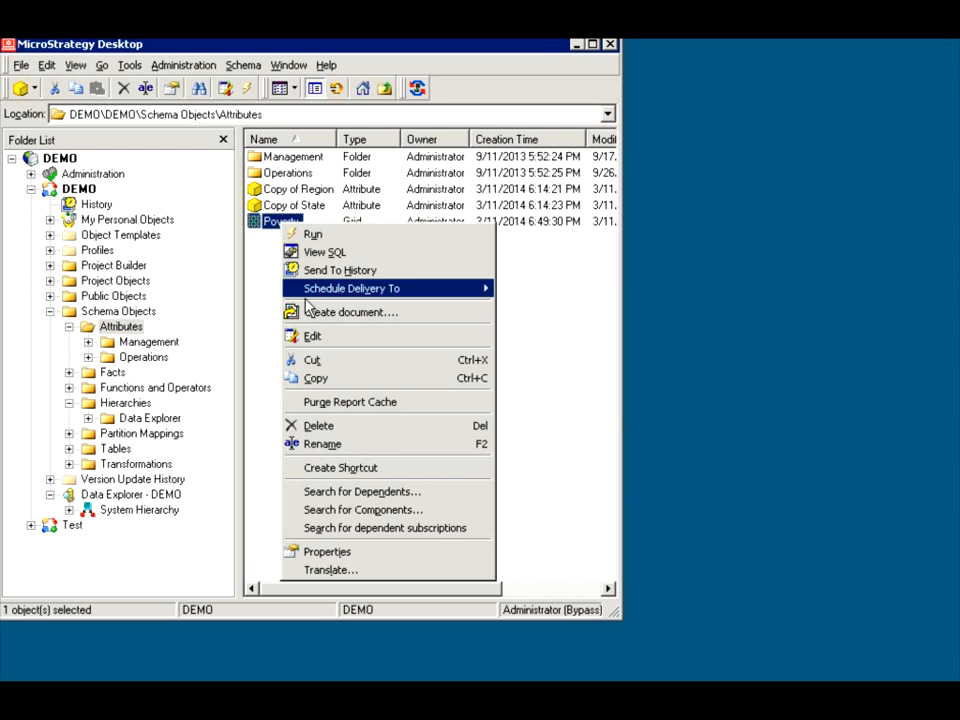
pyautogui.click(320, 337)
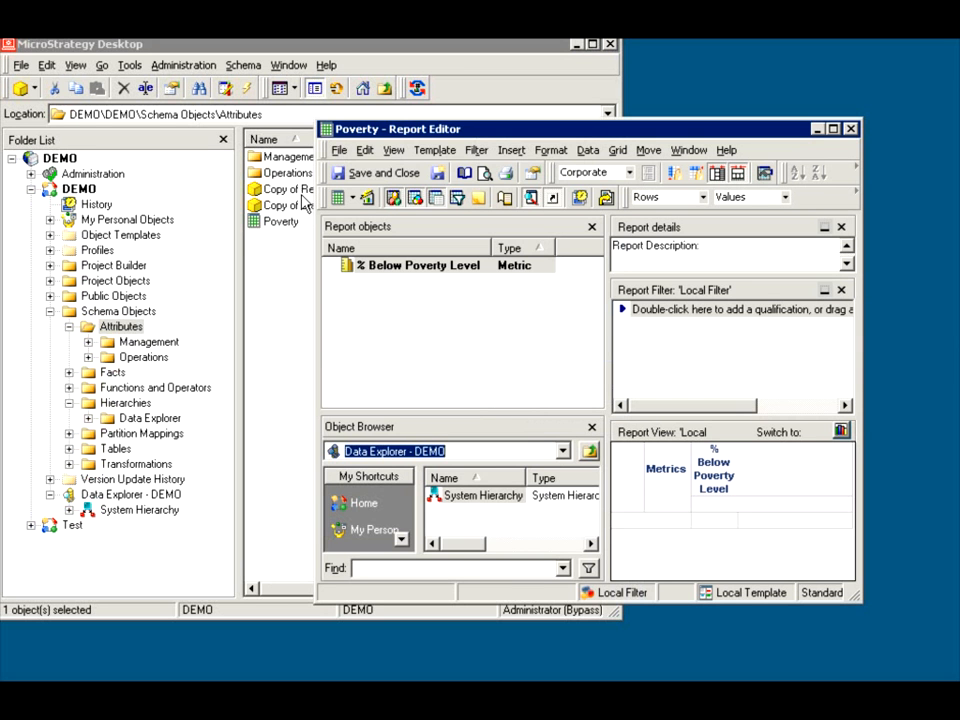
pyautogui.click(297, 189)
pyautogui.moveTo(357, 218); pyautogui.dragTo(668, 316)
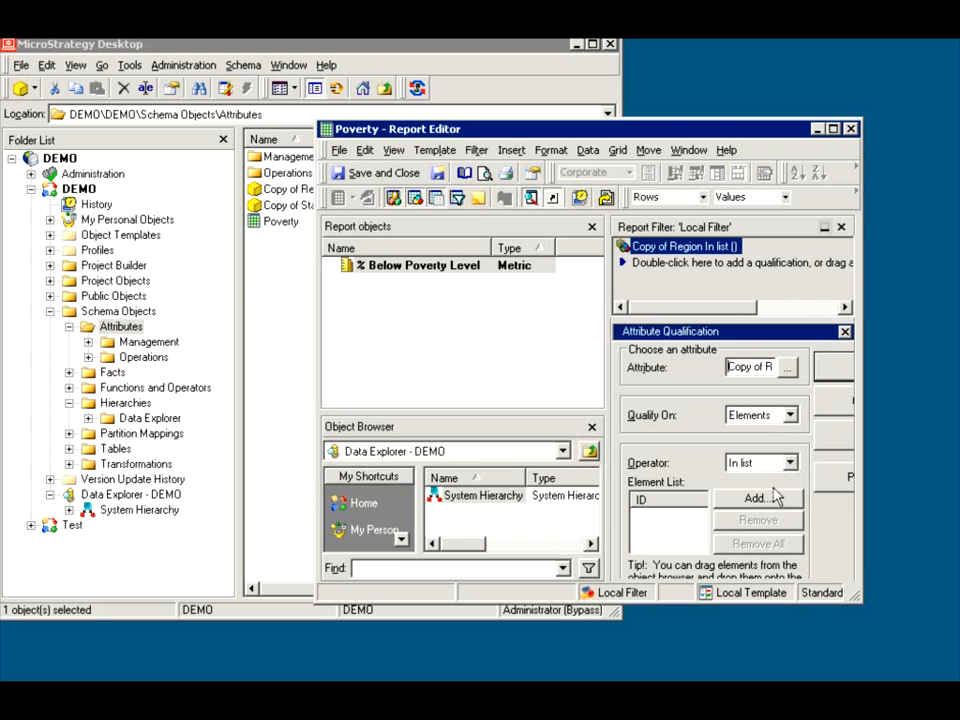
pyautogui.click(768, 498)
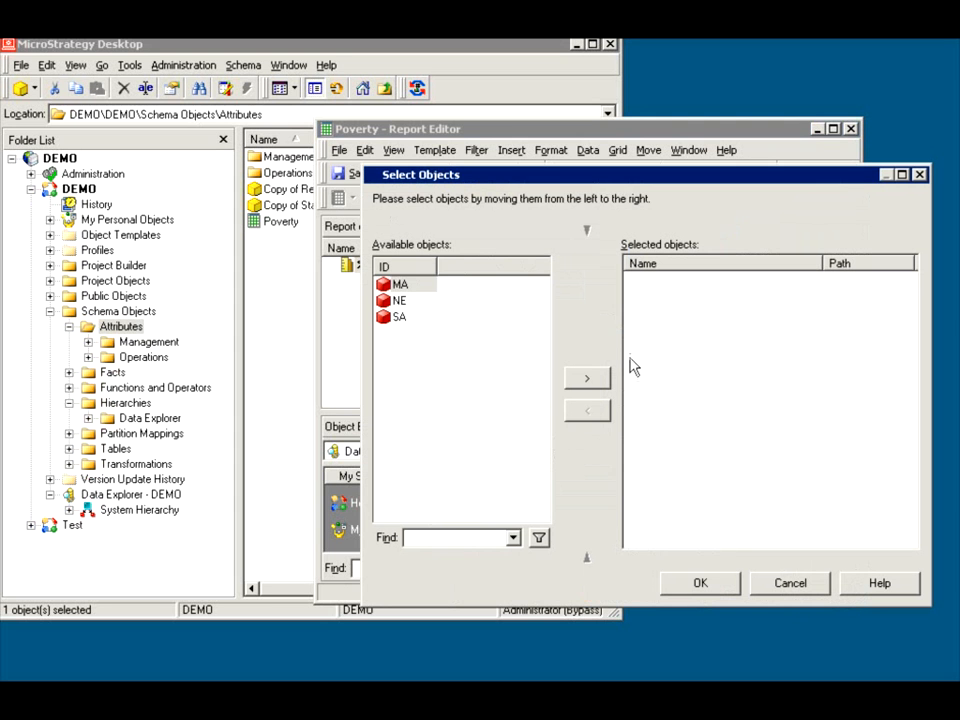
pyautogui.doubleClick(412, 287)
pyautogui.click(706, 588)
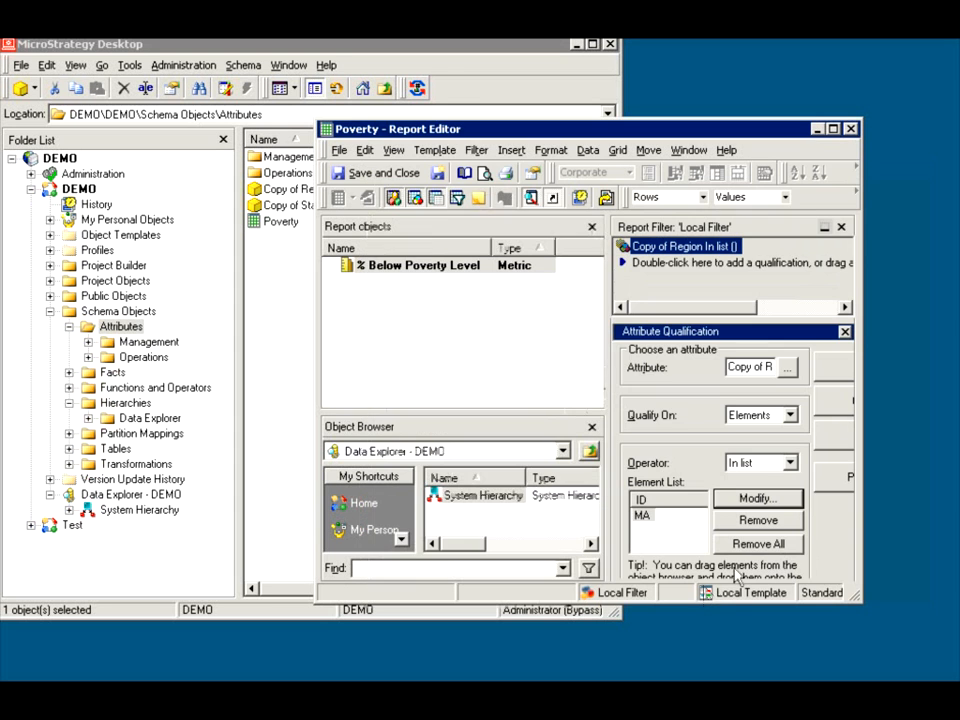
pyautogui.click(836, 382)
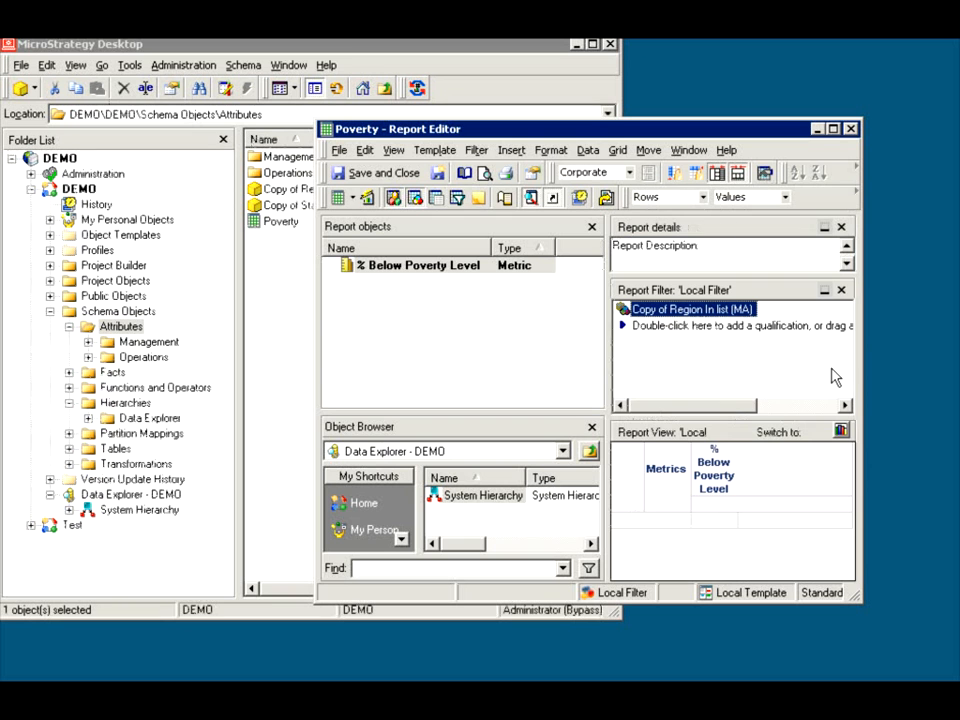
# - Run the filtered Poverty report and examine whether its SQL statements apply the Copy of Region filter
pyautogui.click(339, 203)
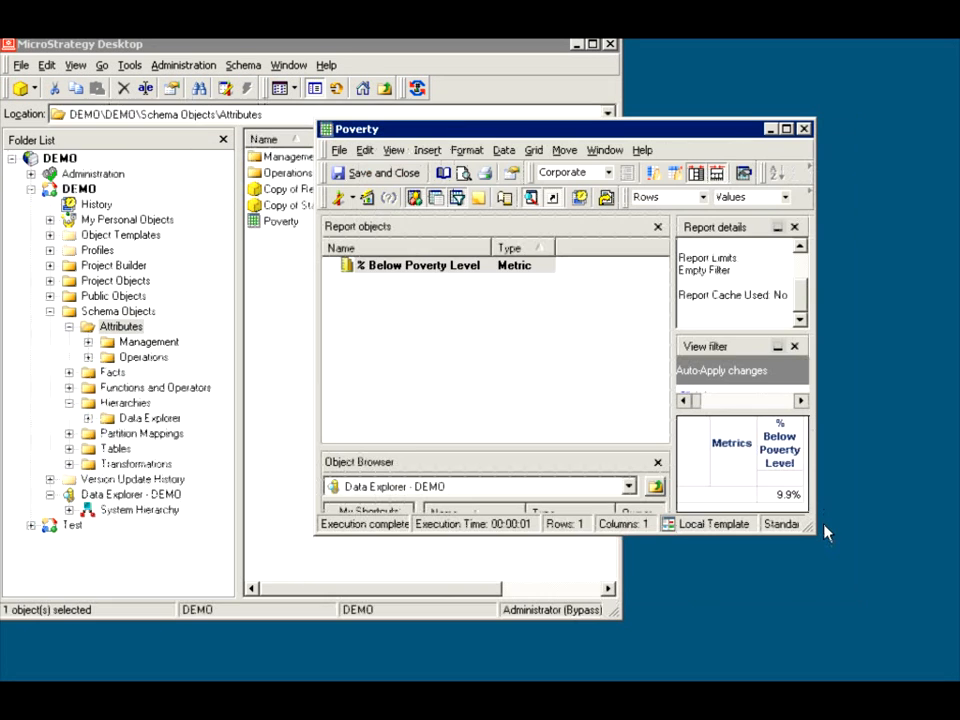
pyautogui.click(352, 199)
pyautogui.click(383, 294)
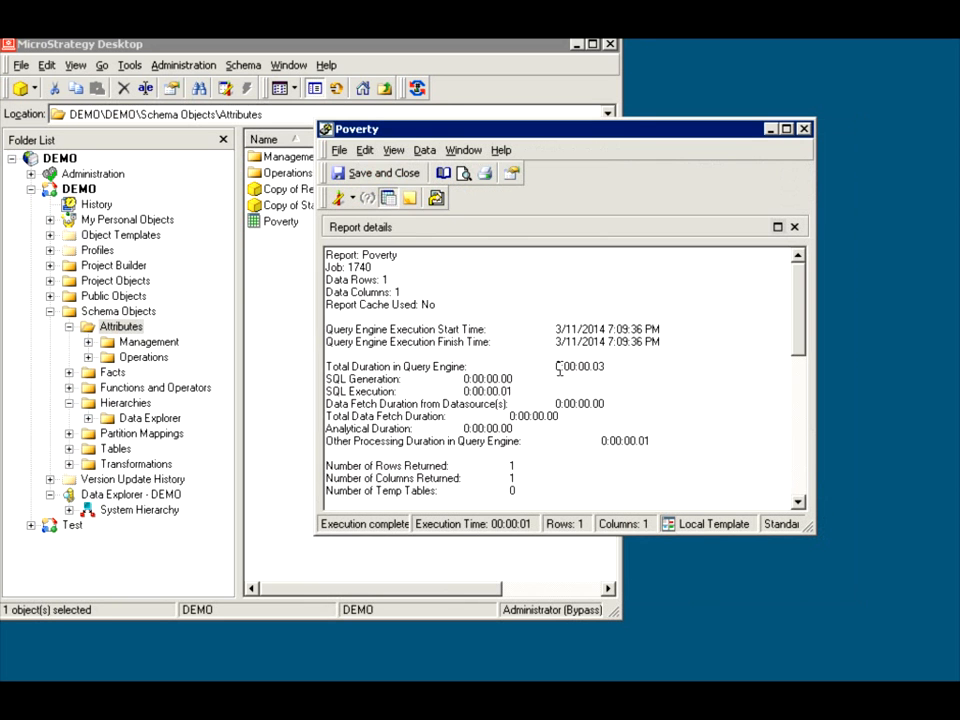
pyautogui.moveTo(799, 315); pyautogui.dragTo(800, 455)
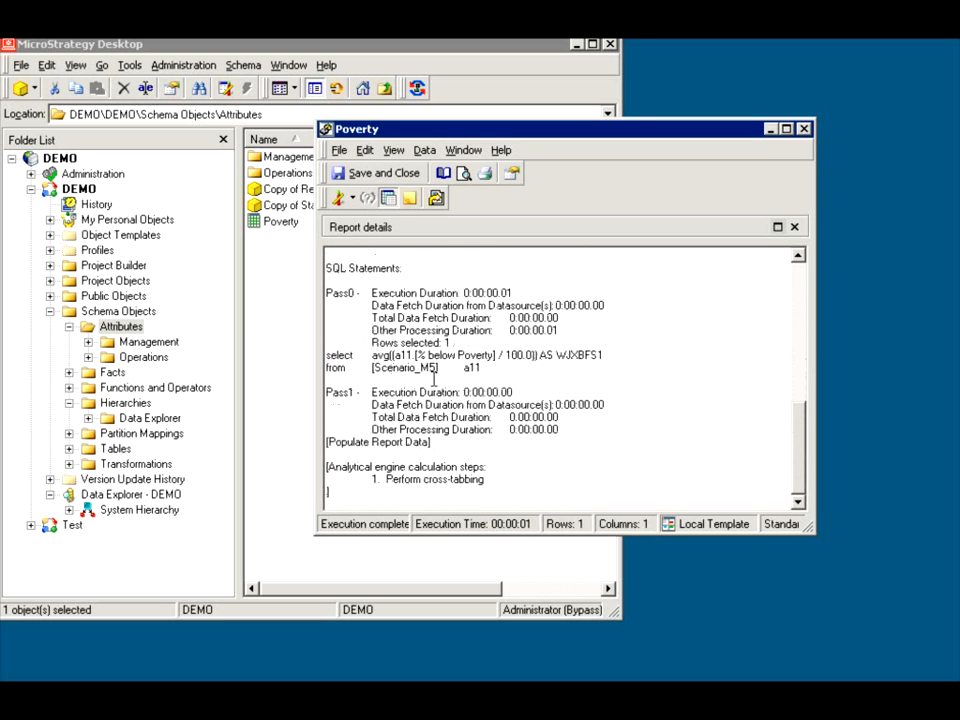
# - Return the Poverty report to design view, and save and close it with its region filter
pyautogui.click(340, 202)
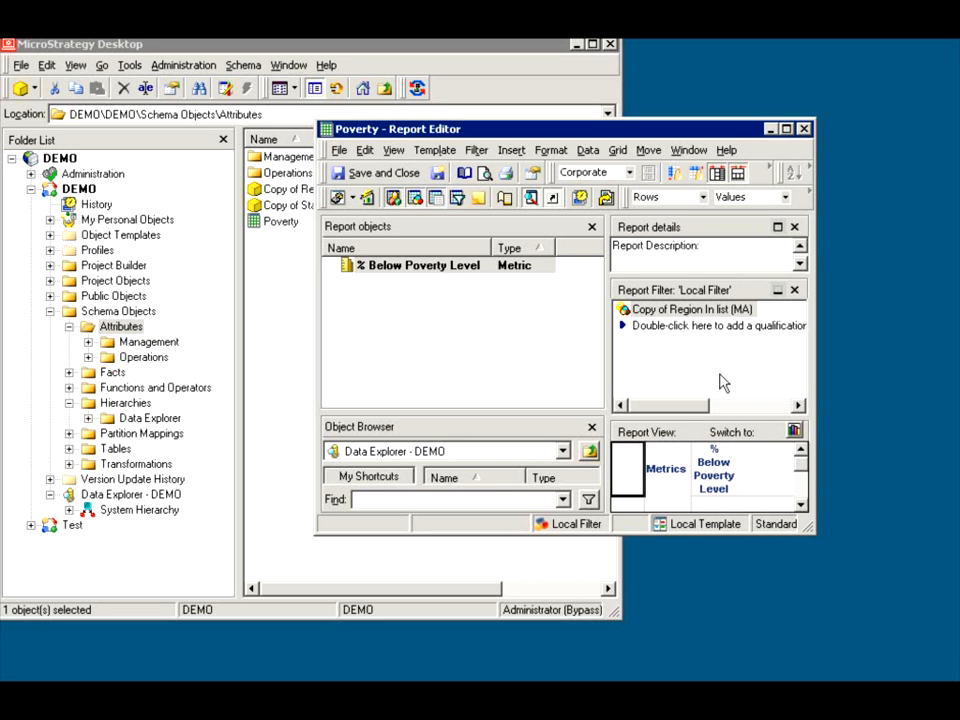
pyautogui.click(352, 171)
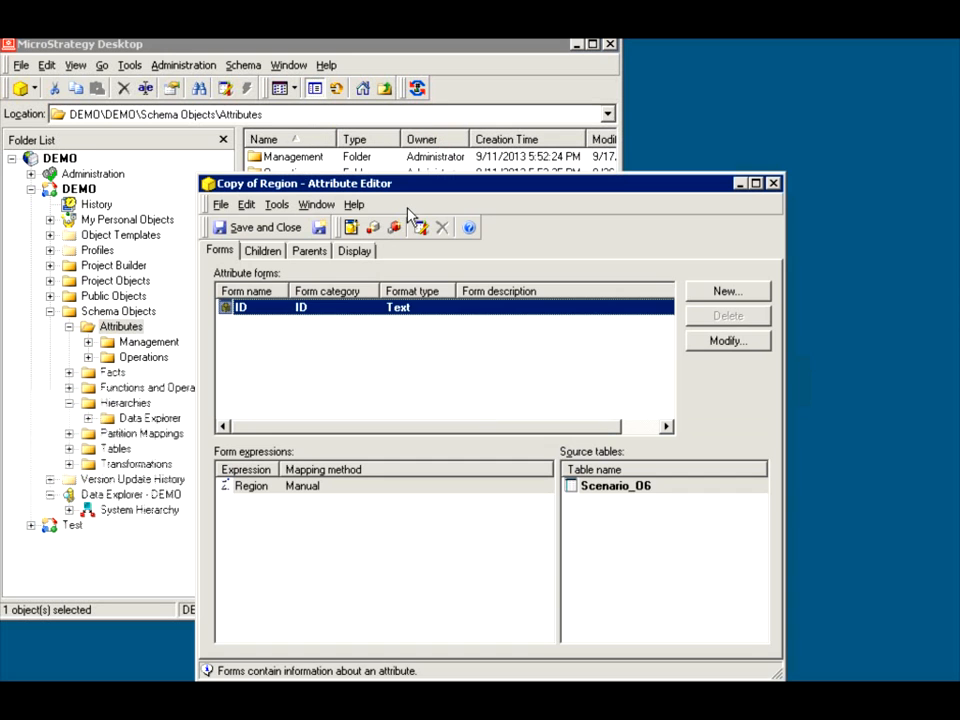
# - Add Copy of State as a child of the Copy of Region attribute, and save and close the attribute
pyautogui.click(262, 250)
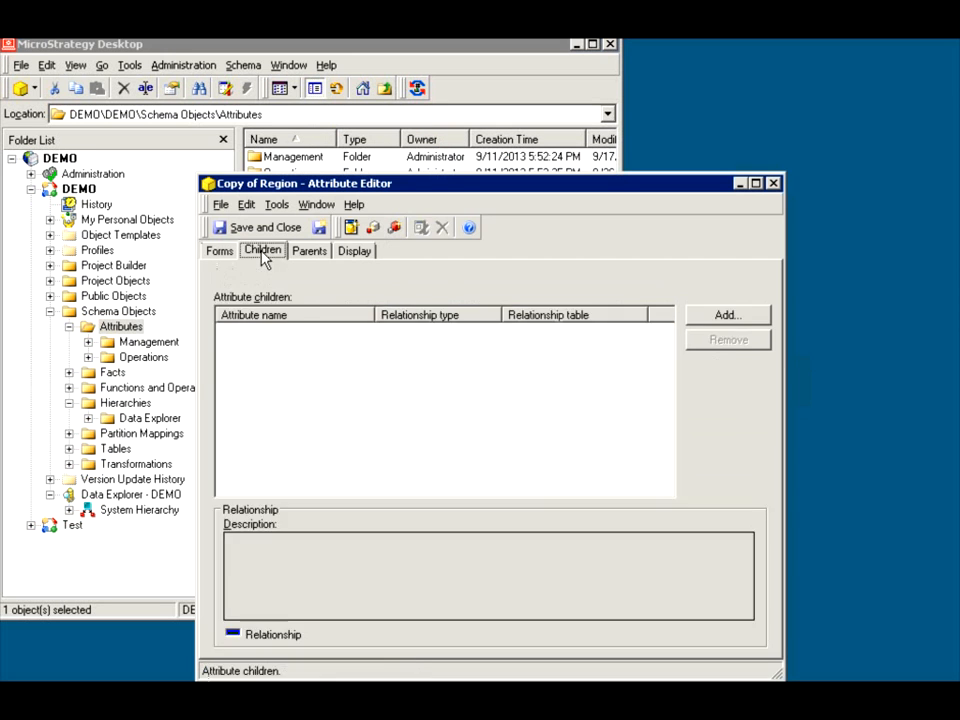
pyautogui.click(705, 315)
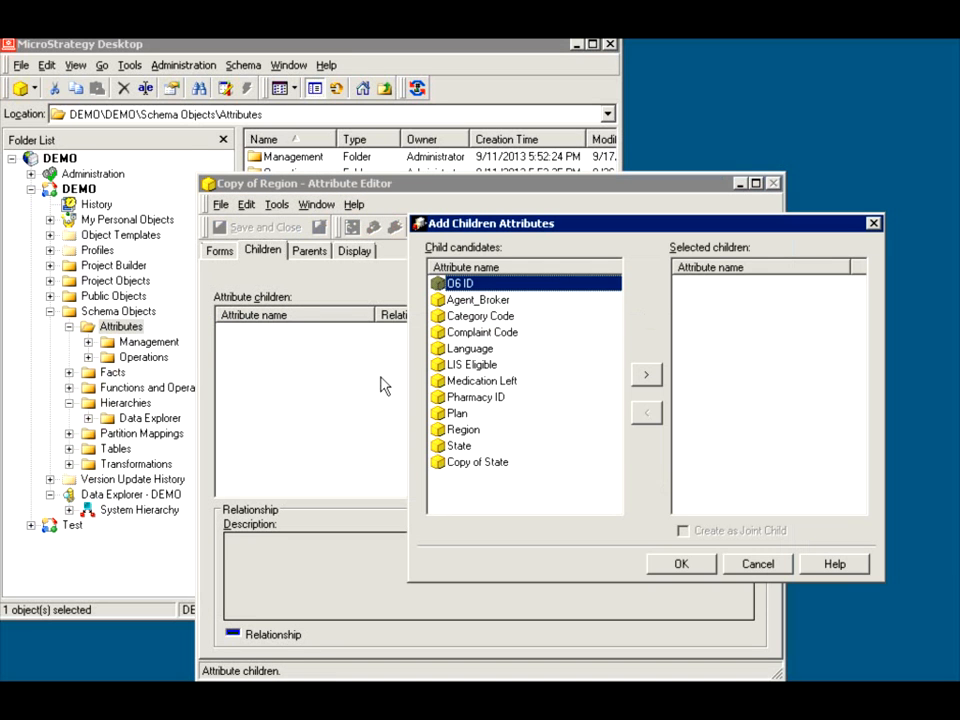
pyautogui.doubleClick(452, 462)
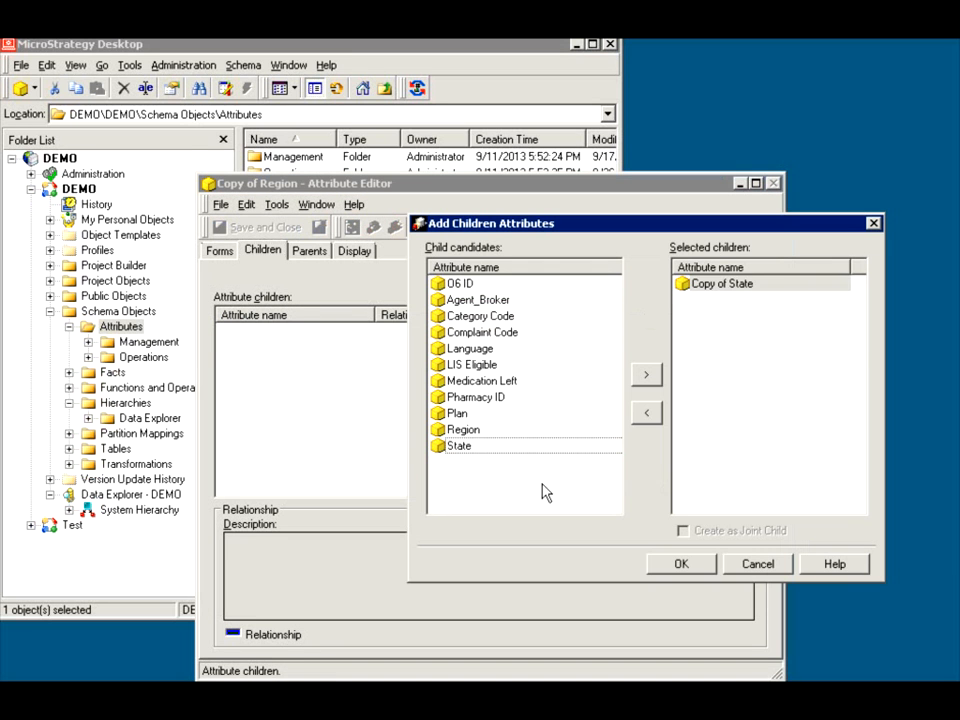
pyautogui.click(679, 563)
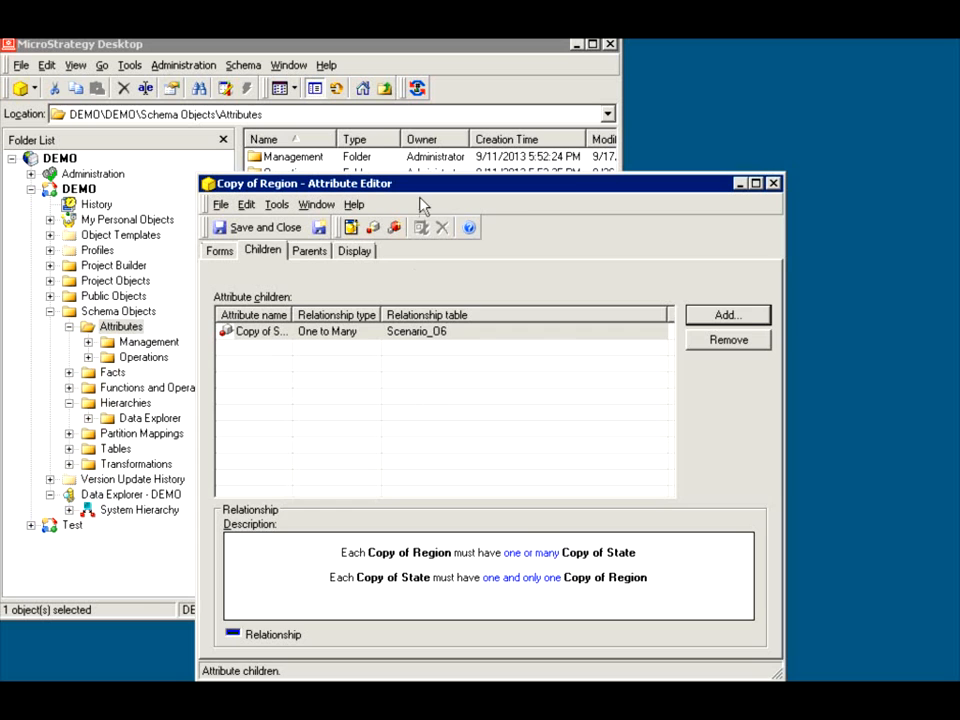
pyautogui.moveTo(420, 190); pyautogui.dragTo(641, 136)
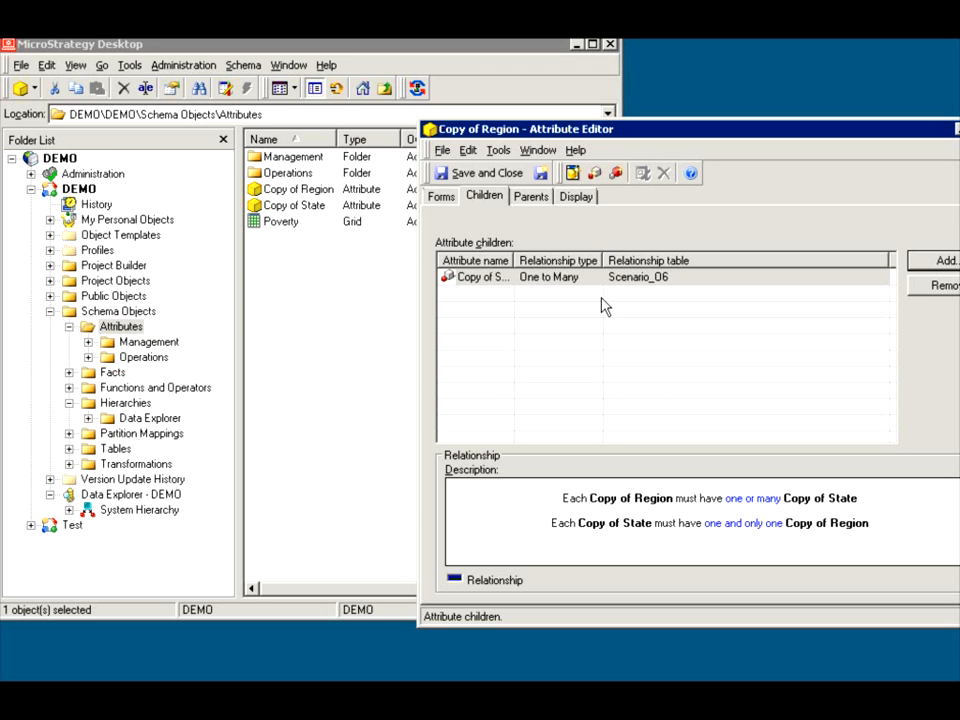
pyautogui.click(529, 198)
pyautogui.click(489, 198)
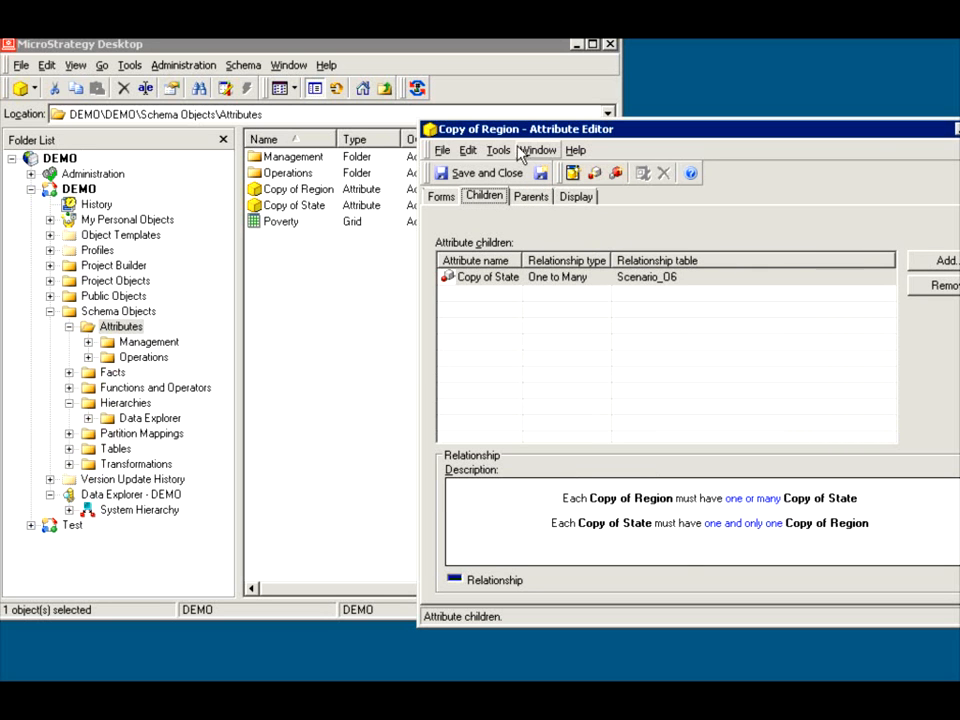
pyautogui.moveTo(510, 134); pyautogui.dragTo(410, 128)
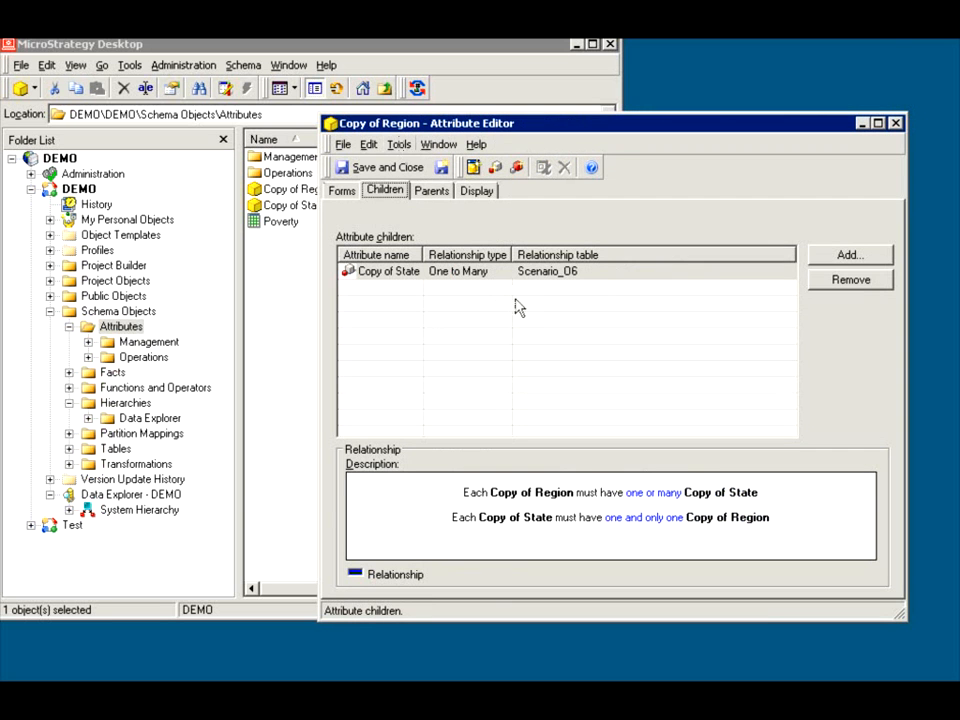
pyautogui.click(362, 167)
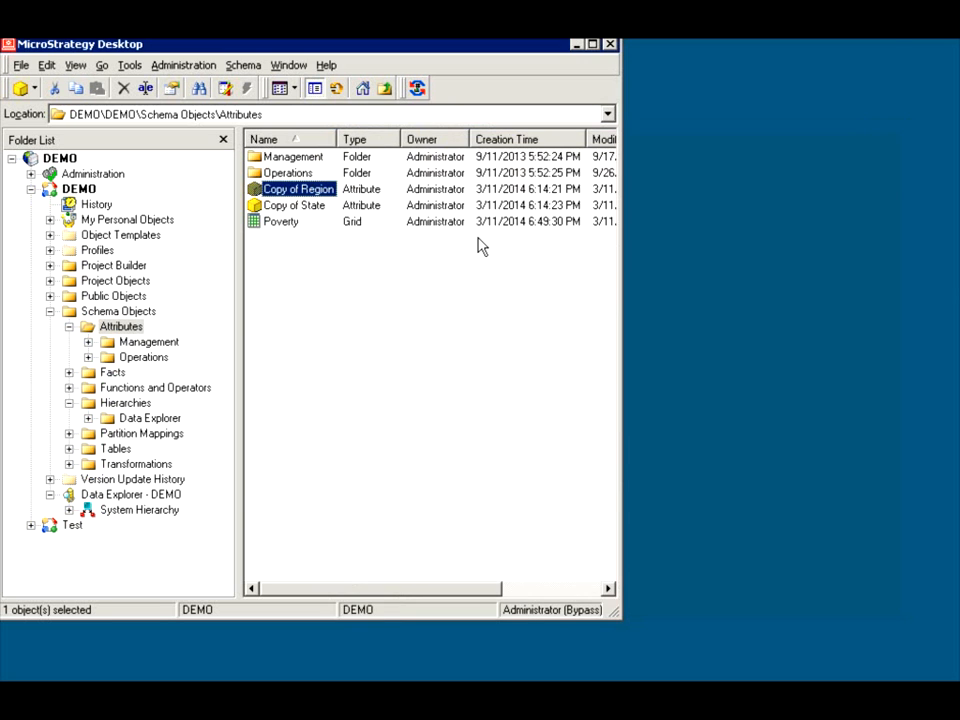
# - Update the project schema, also recalculating the project client object cache size and purging all element caches
pyautogui.click(418, 90)
pyautogui.click(511, 419)
pyautogui.click(497, 443)
pyautogui.click(645, 484)
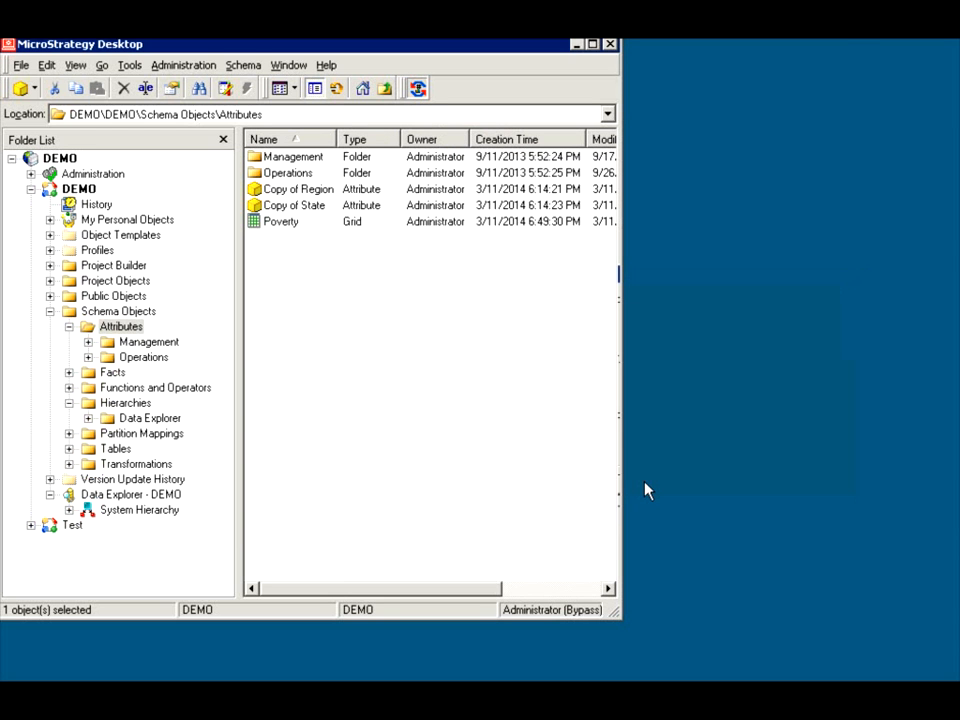
# - Run the Poverty report, examine the State join and Region filter conditions in its SQL view, and close it without saving
pyautogui.doubleClick(283, 222)
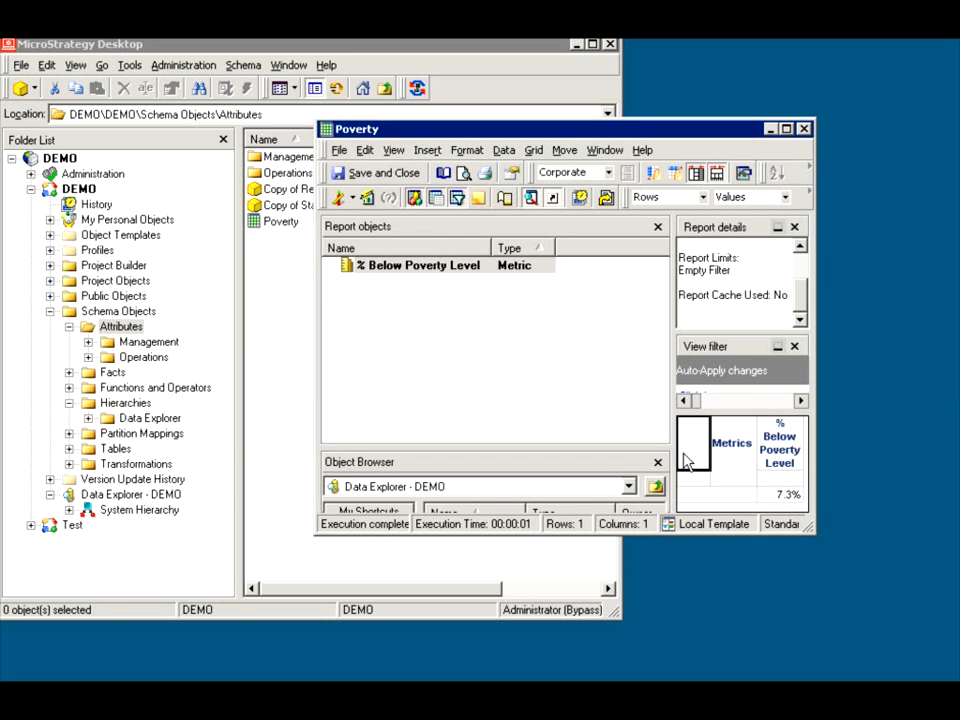
pyautogui.click(353, 198)
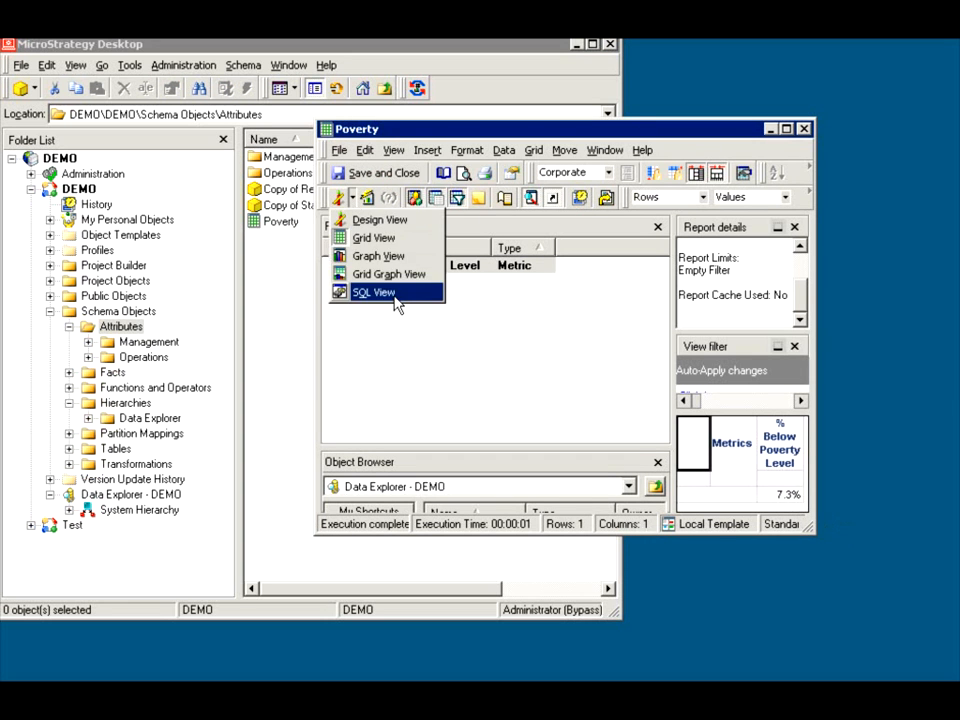
pyautogui.click(372, 292)
pyautogui.moveTo(800, 312); pyautogui.dragTo(806, 428)
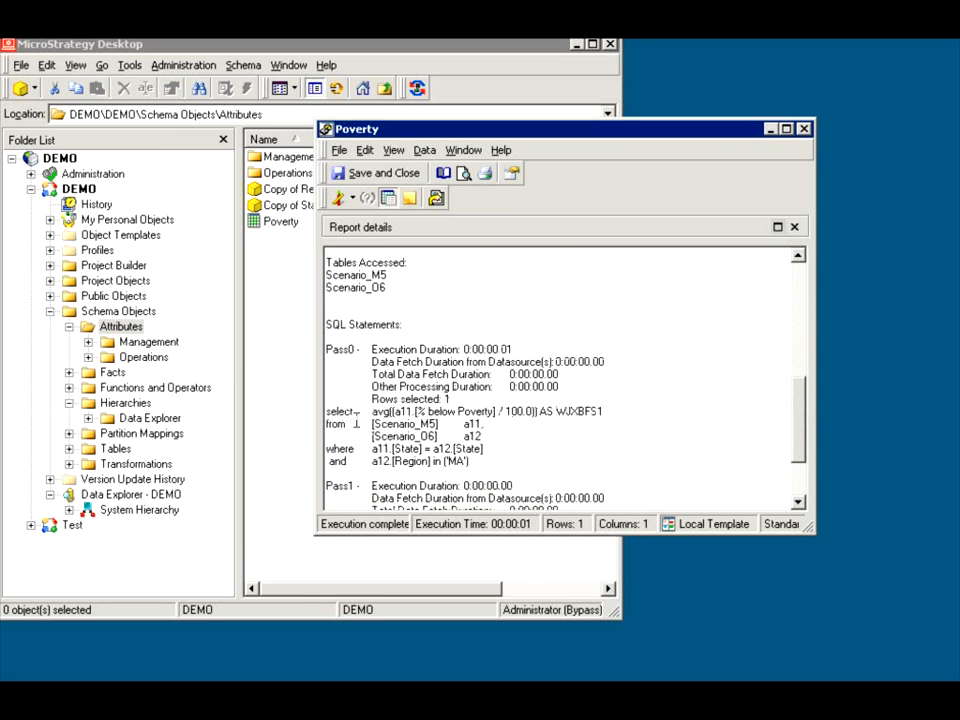
pyautogui.moveTo(372, 411); pyautogui.dragTo(522, 411)
pyautogui.moveTo(436, 436); pyautogui.dragTo(478, 450)
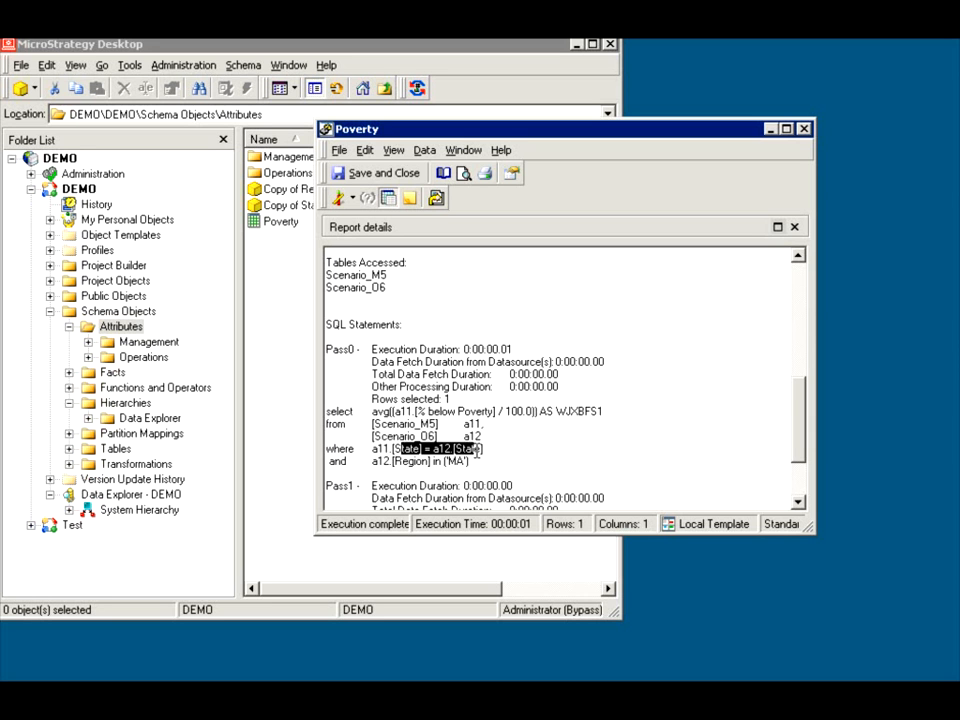
pyautogui.moveTo(392, 462); pyautogui.dragTo(483, 463)
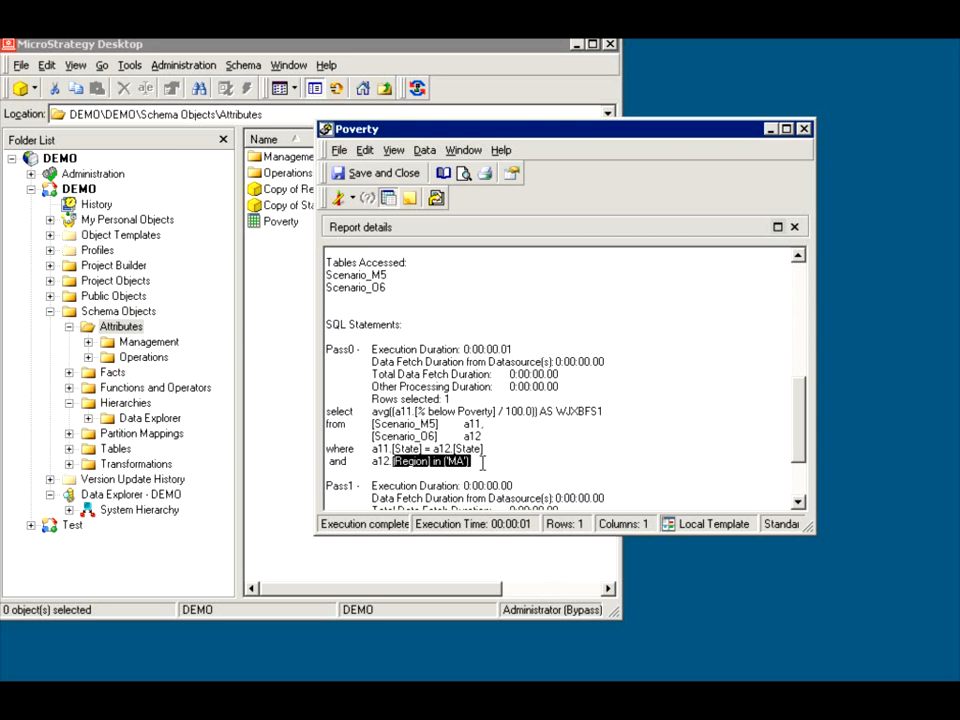
pyautogui.click(803, 129)
pyautogui.click(688, 442)
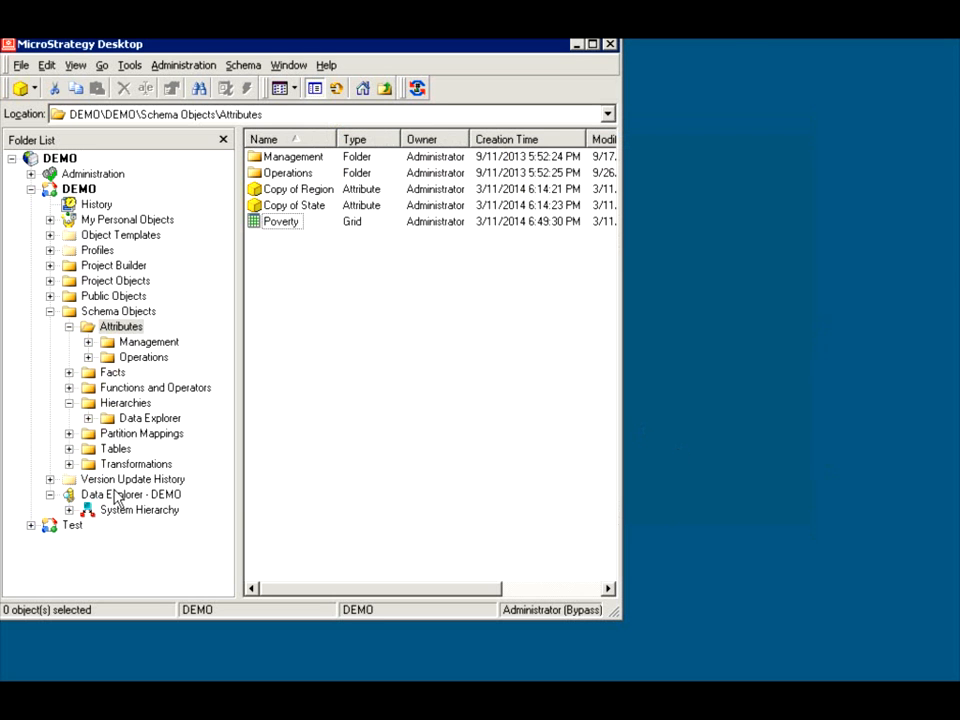
# - Display the System Hierarchy in the graphical viewer and examine the relationship between Copy of Region and Copy of State
pyautogui.rightClick(119, 511)
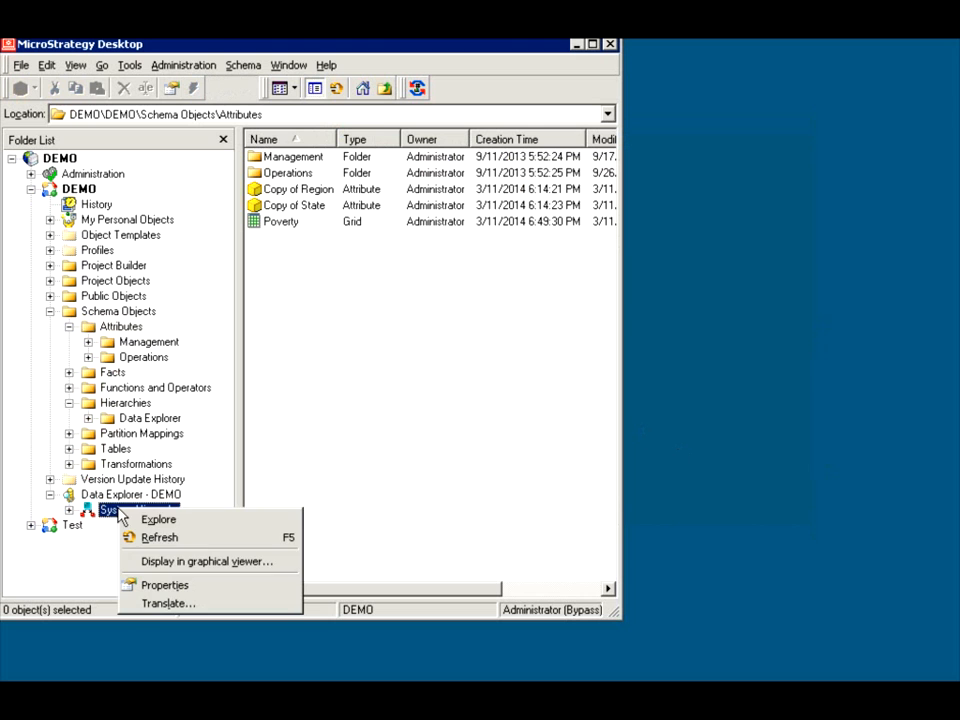
pyautogui.click(186, 565)
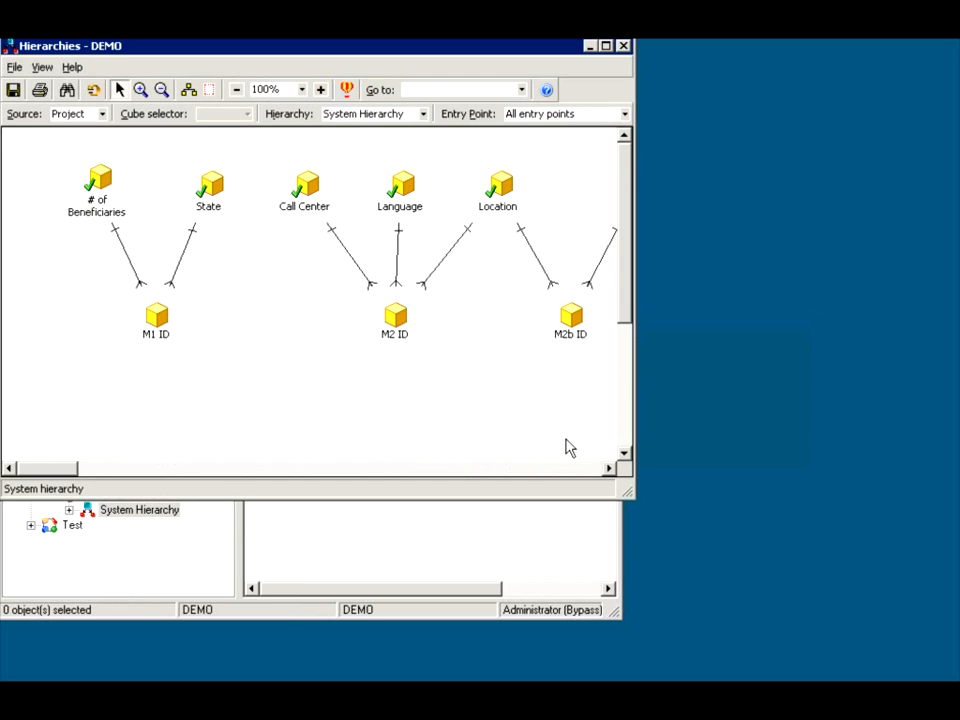
pyautogui.moveTo(630, 490); pyautogui.dragTo(815, 521)
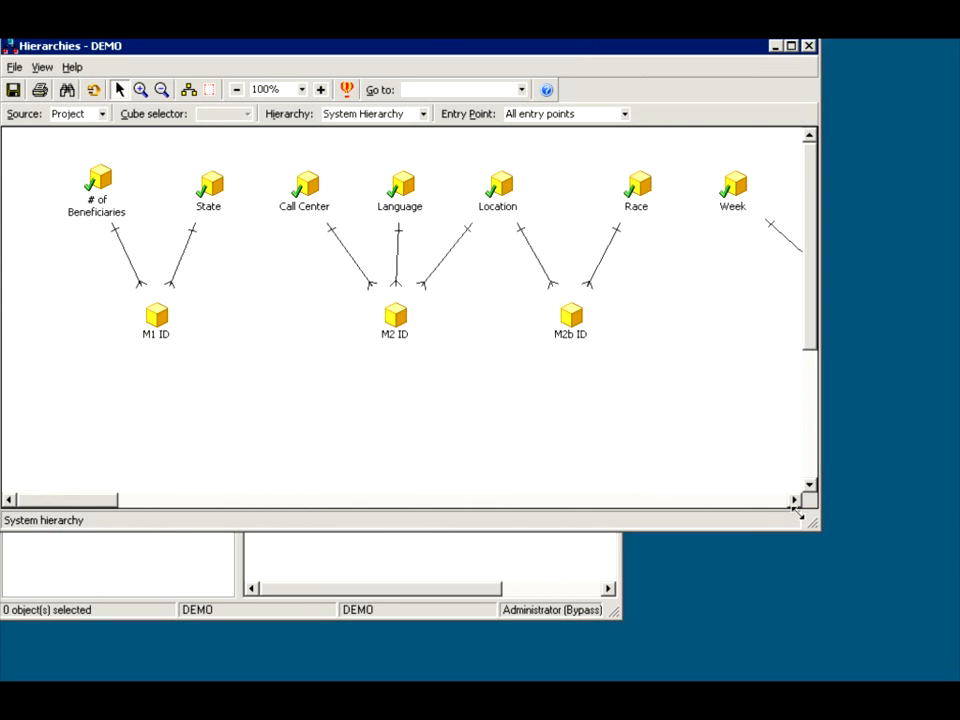
pyautogui.click(761, 506)
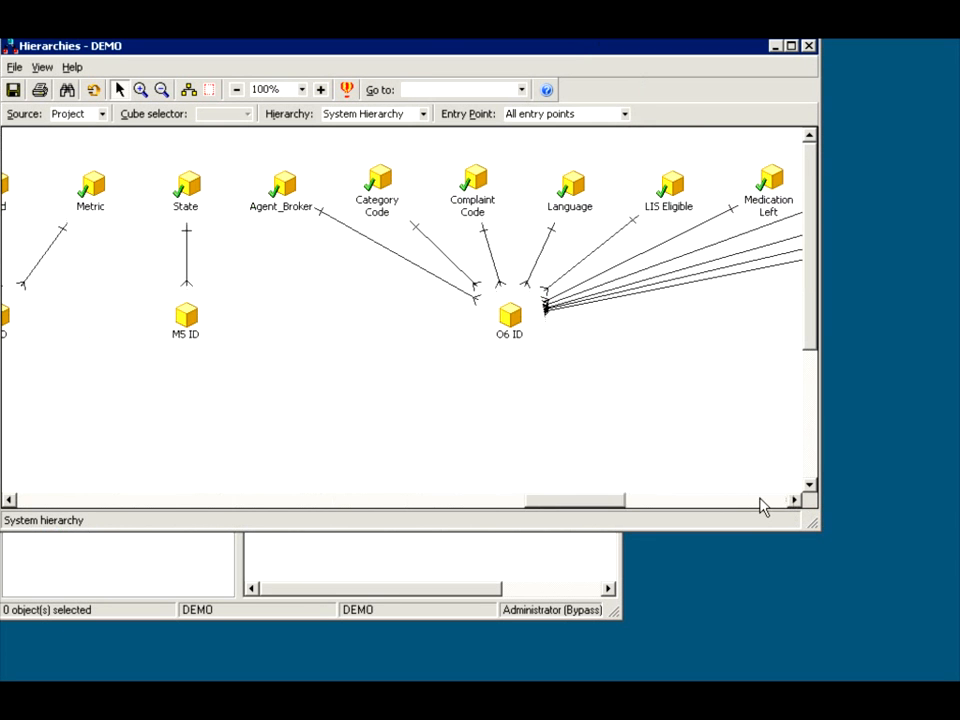
pyautogui.click(761, 506)
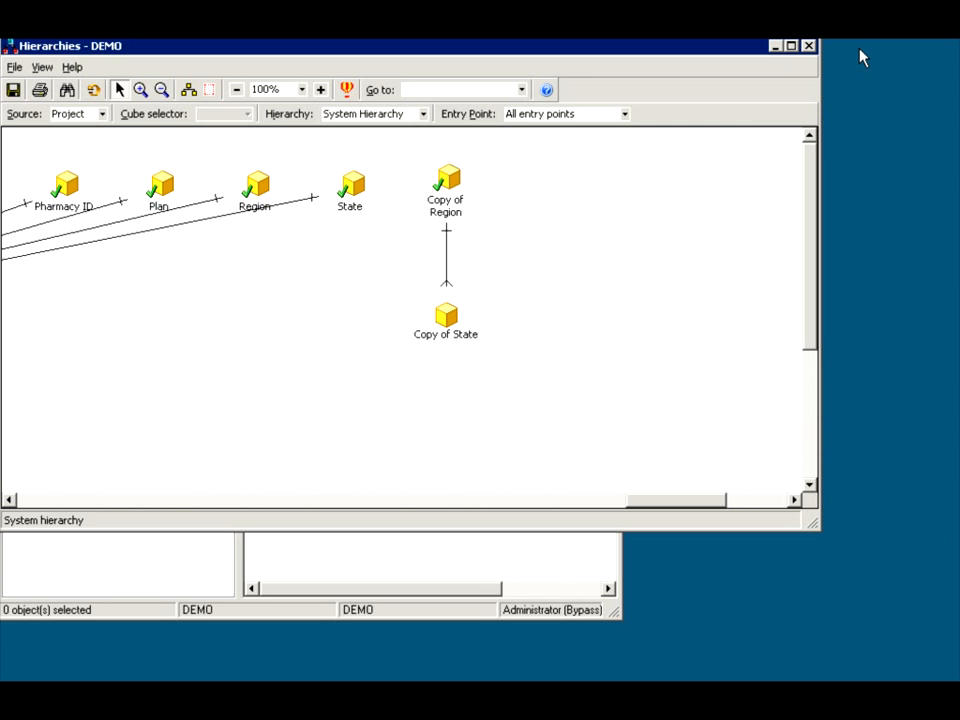
pyautogui.click(522, 90)
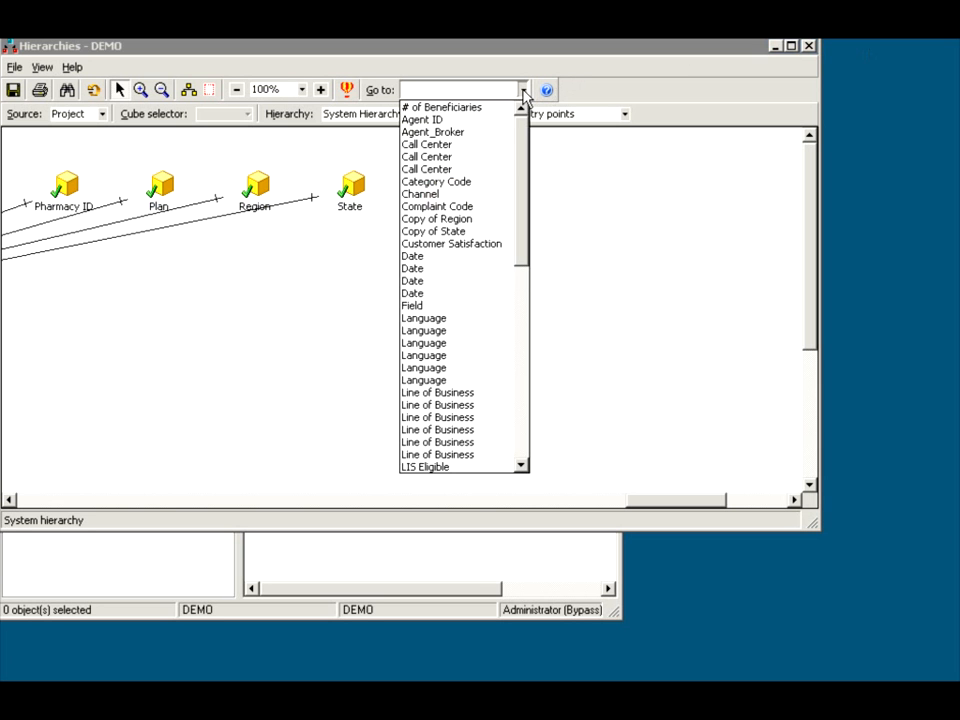
pyautogui.moveTo(523, 133)
pyautogui.mouseDown()
pyautogui.moveTo(523, 197)
pyautogui.moveTo(523, 146)
pyautogui.mouseUp()
pyautogui.click(437, 219)
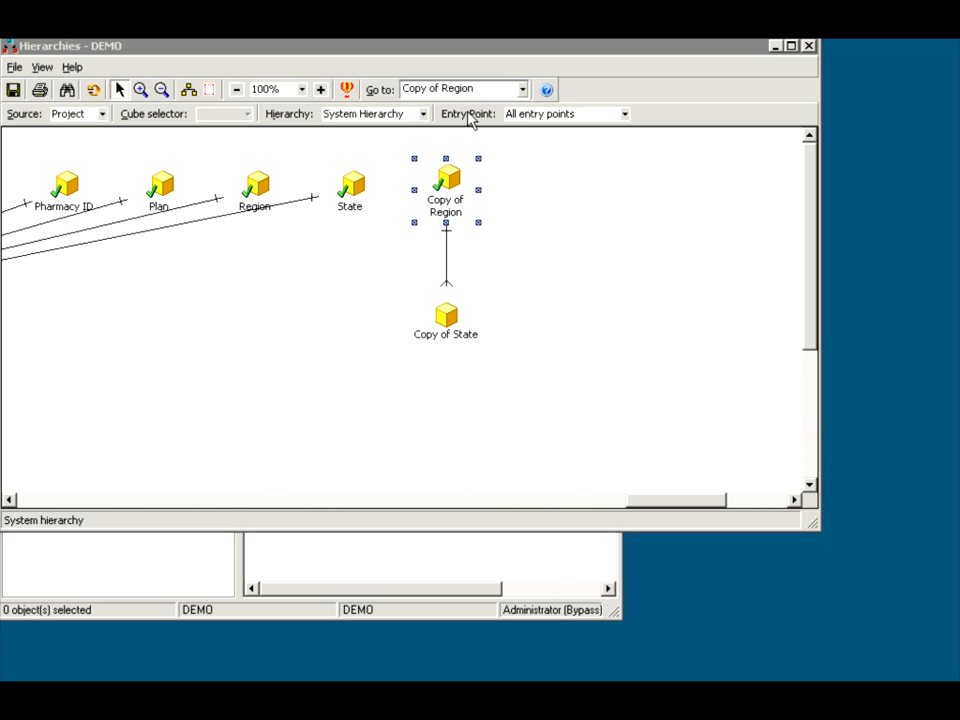
pyautogui.click(810, 46)
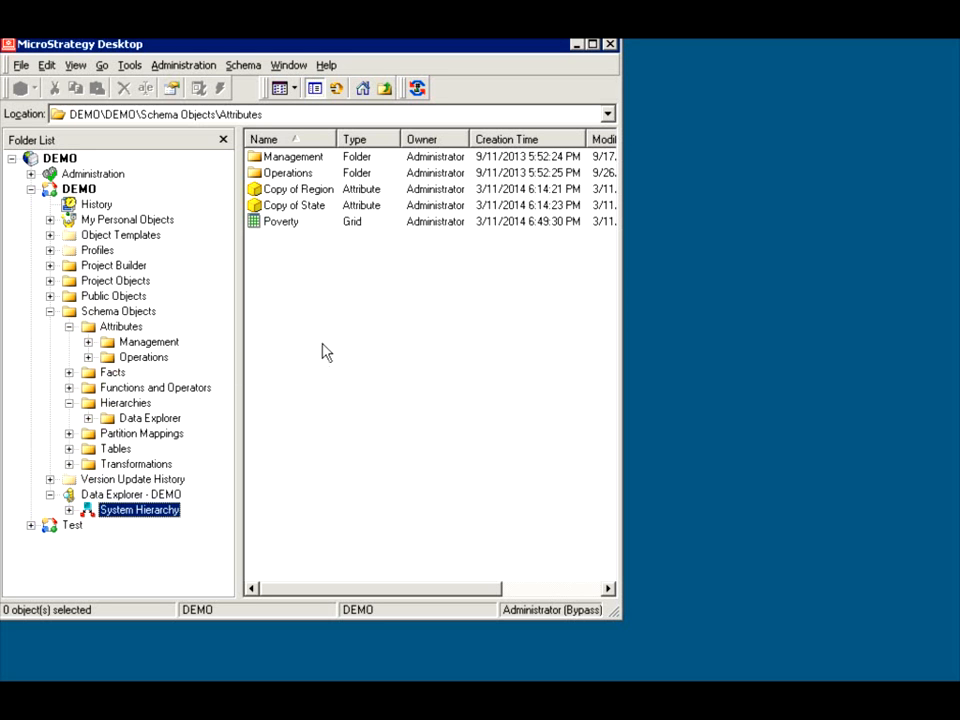
# - Create a new hierarchy in the Hierarchies folder containing the Copy of Region and Copy of State attributes
pyautogui.click(125, 402)
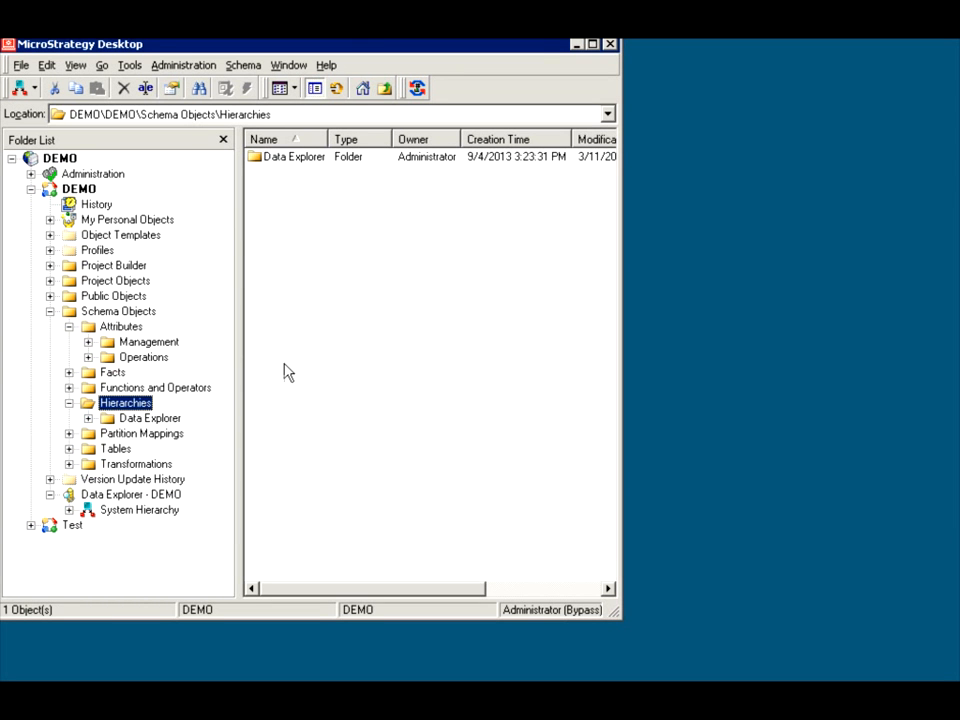
pyautogui.rightClick(285, 207)
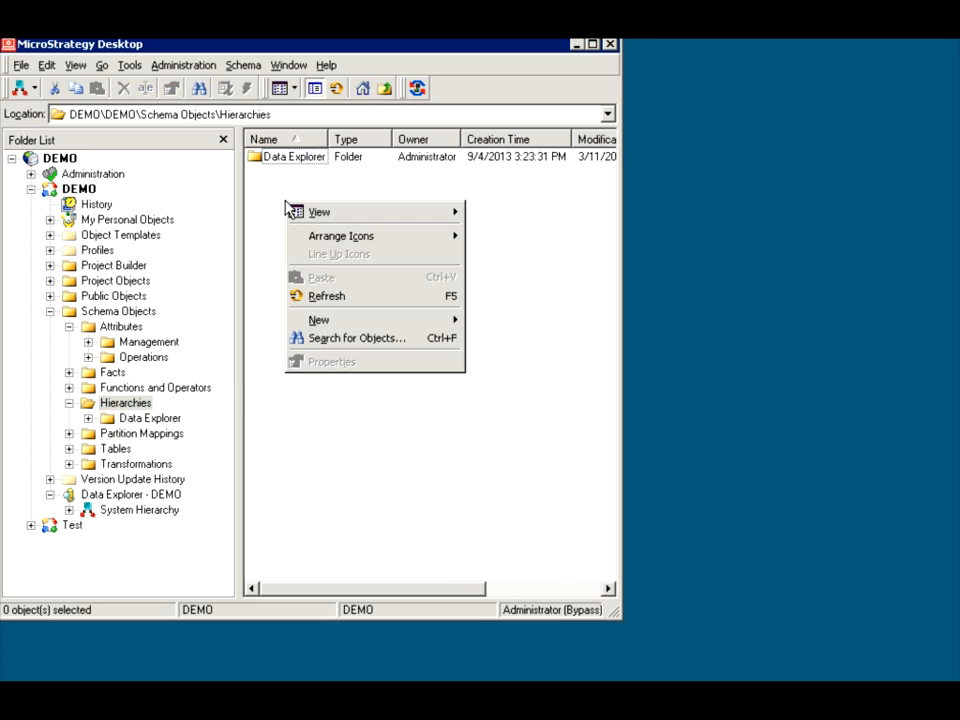
pyautogui.moveTo(435, 320)
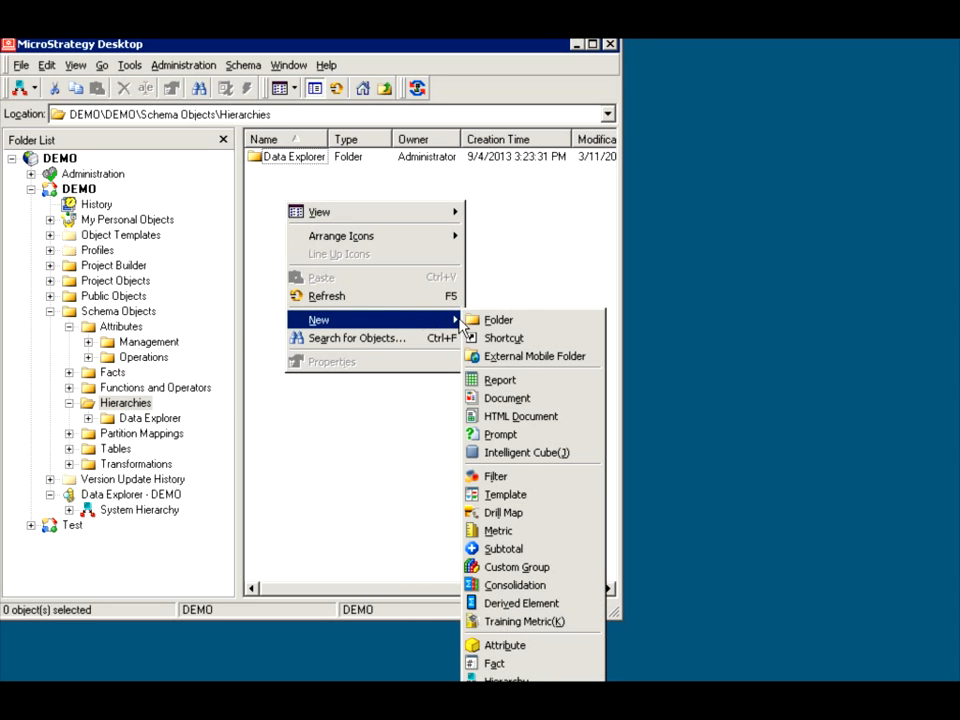
pyautogui.click(519, 680)
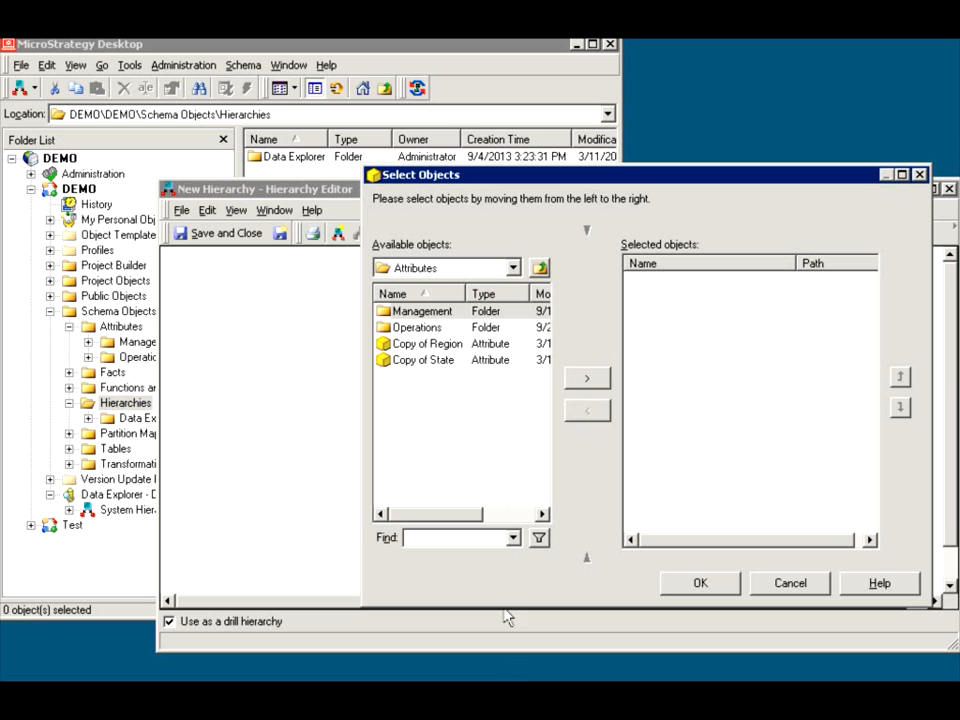
pyautogui.doubleClick(430, 343)
pyautogui.click(435, 360)
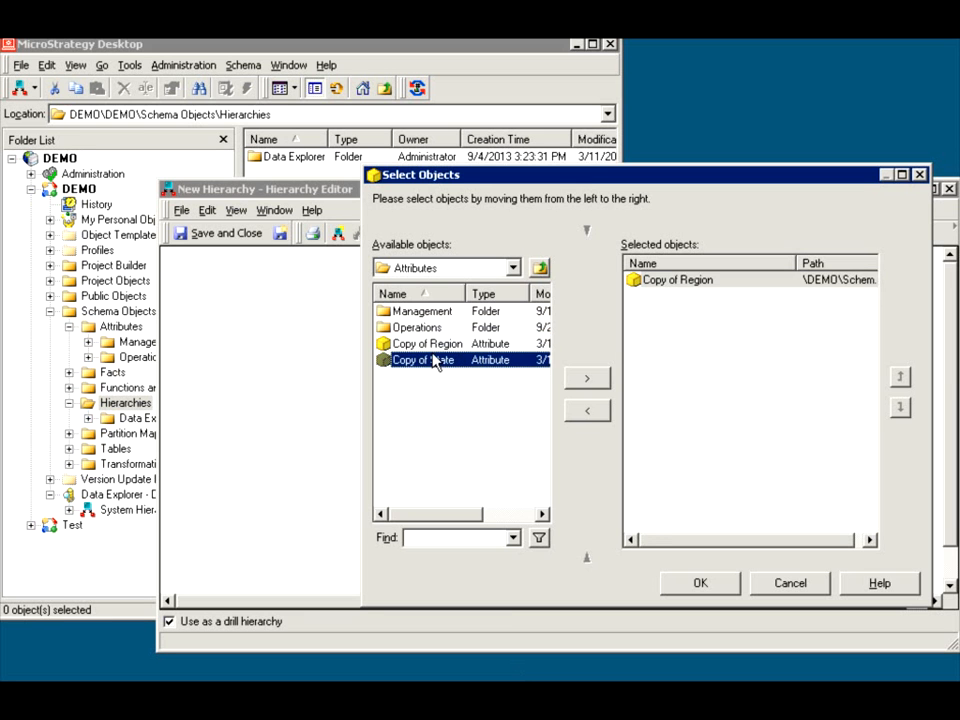
pyautogui.doubleClick(435, 360)
pyautogui.click(700, 583)
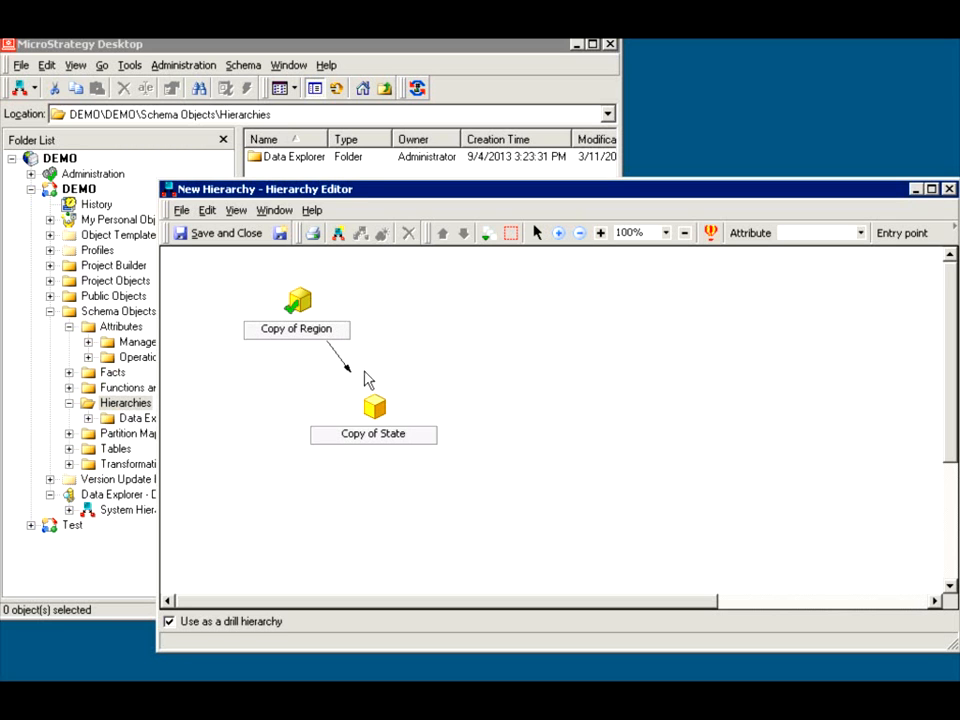
pyautogui.click(343, 363)
pyautogui.click(377, 404)
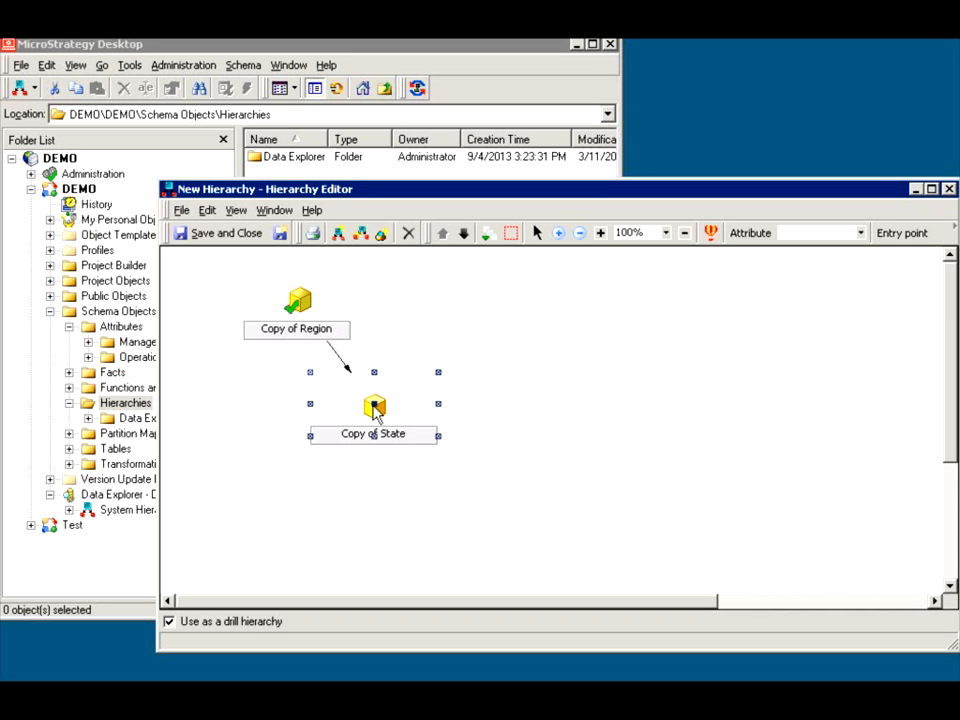
pyautogui.click(343, 362)
pyautogui.rightClick(374, 406)
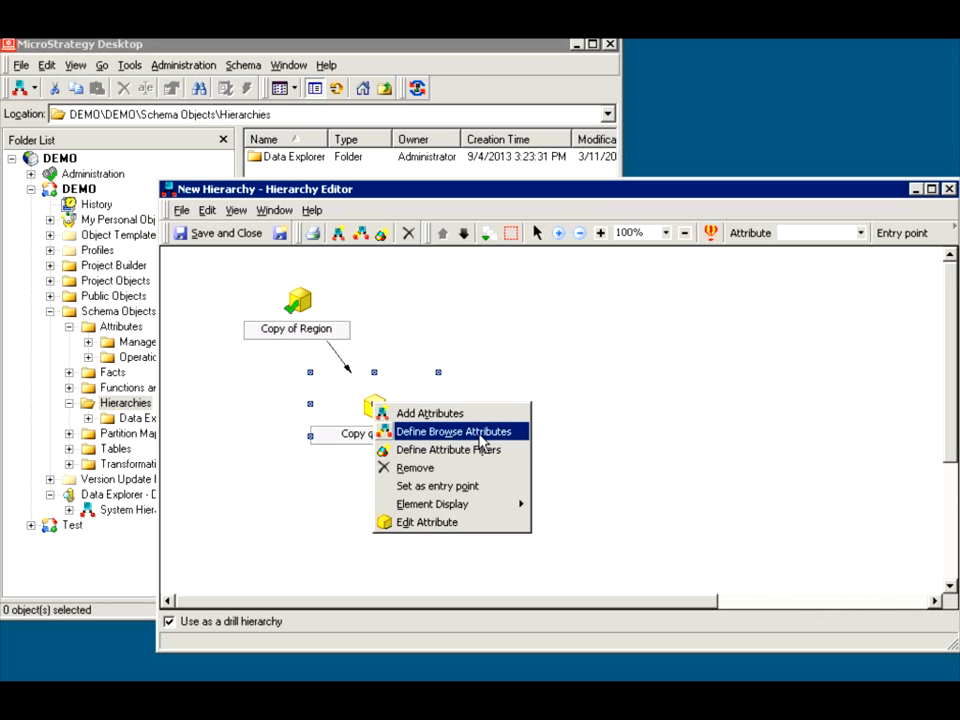
pyautogui.click(632, 365)
pyautogui.click(632, 365)
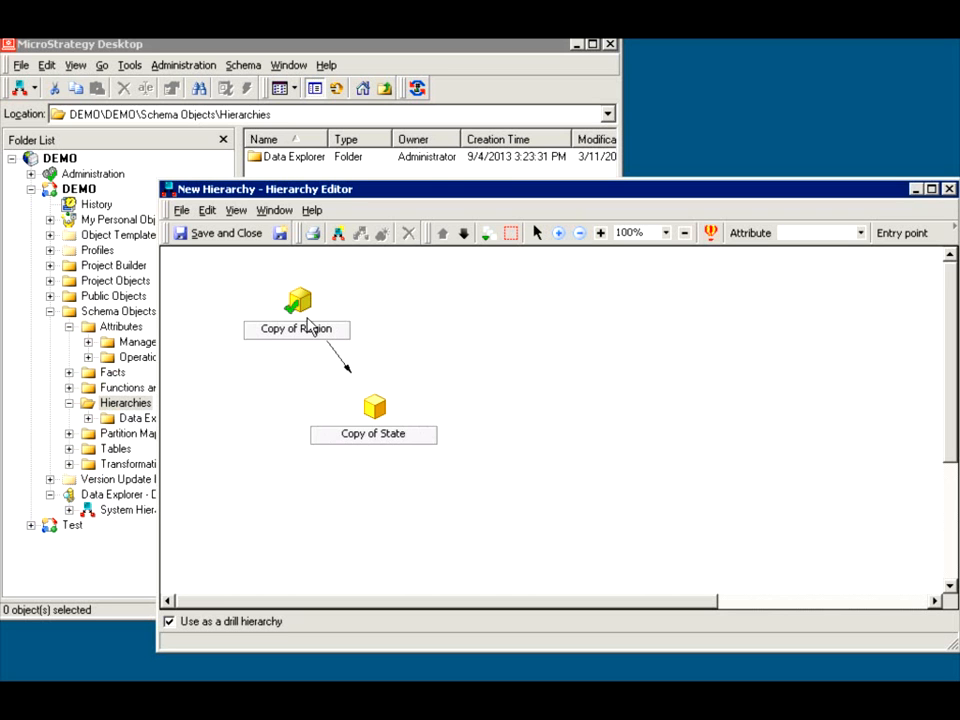
# - Disable use of the new hierarchy as a drill hierarchy and save it as R to S in the Hierarchies folder
pyautogui.click(168, 622)
pyautogui.click(203, 236)
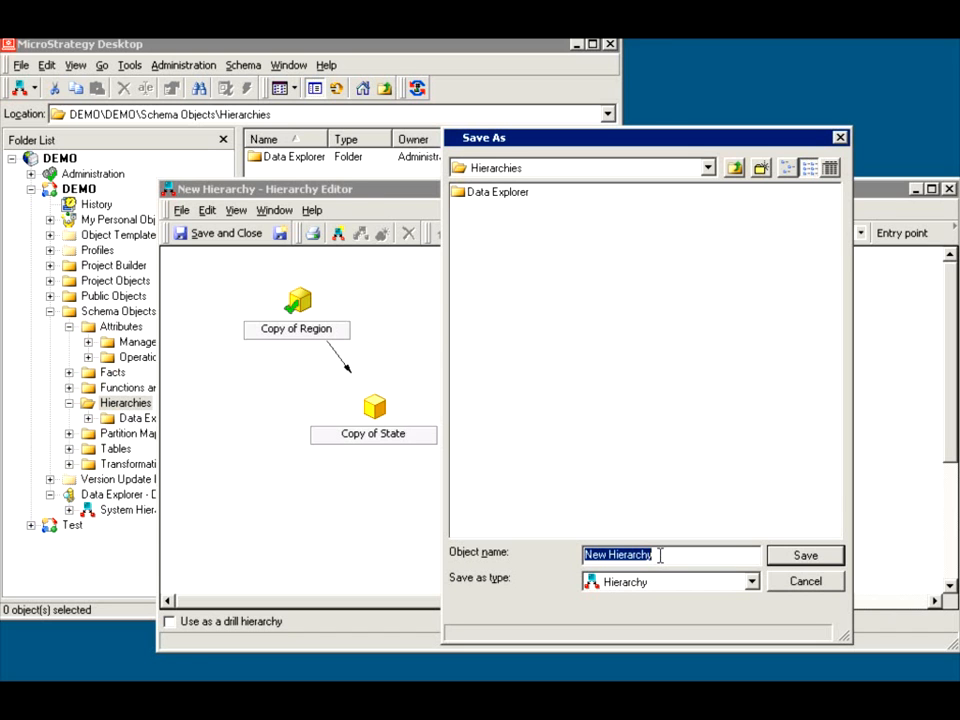
pyautogui.write('R to S')
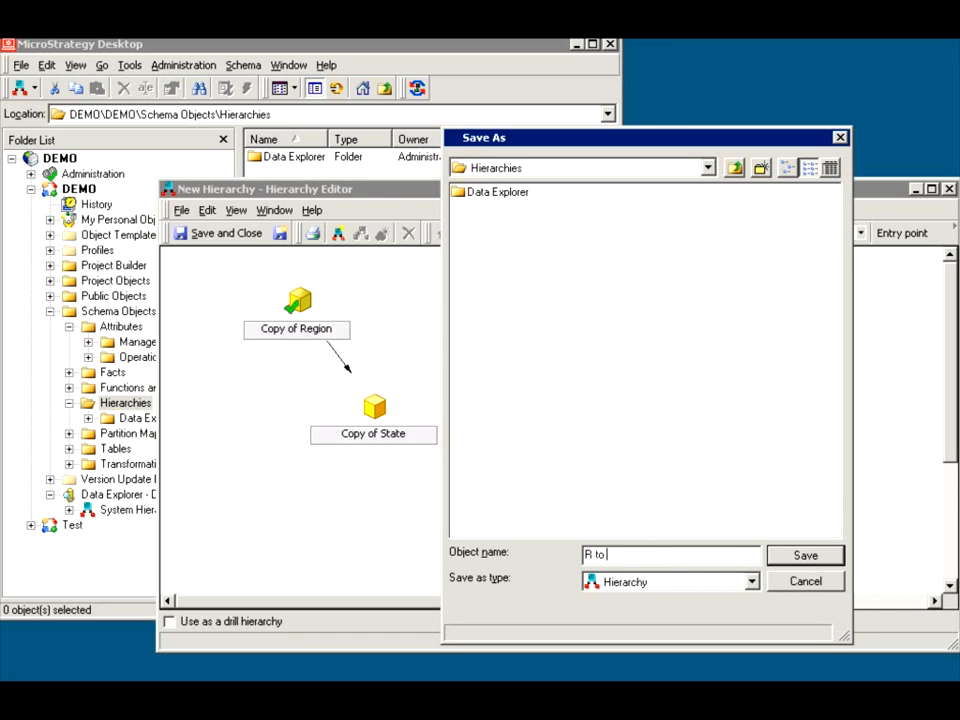
pyautogui.click(795, 555)
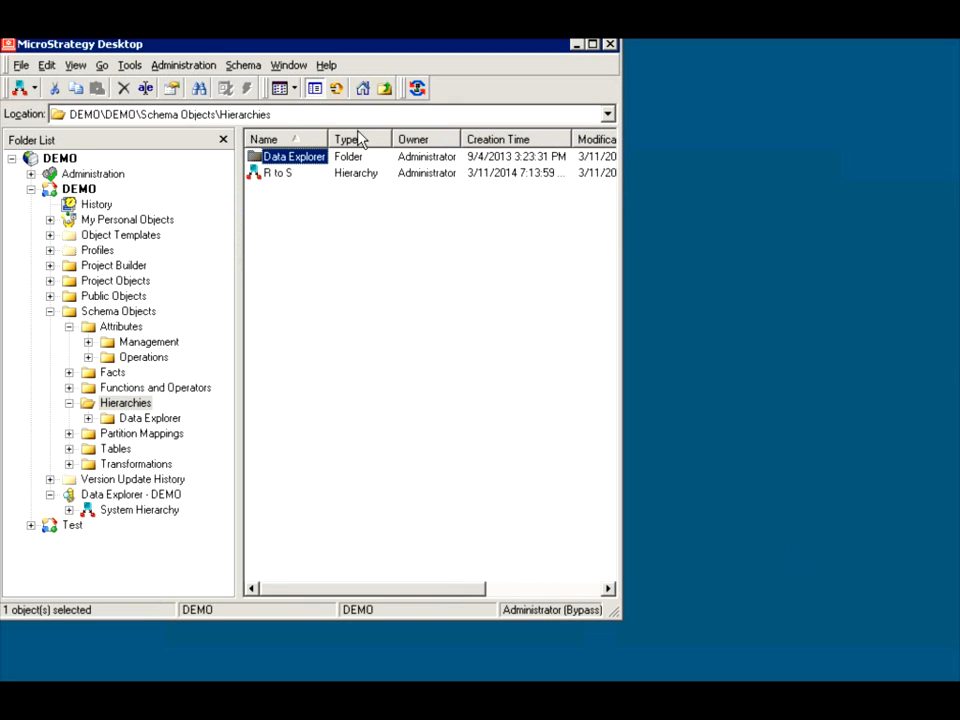
# - Update the schema after creating the R to S hierarchy, with purging of all element caches enabled
pyautogui.click(418, 88)
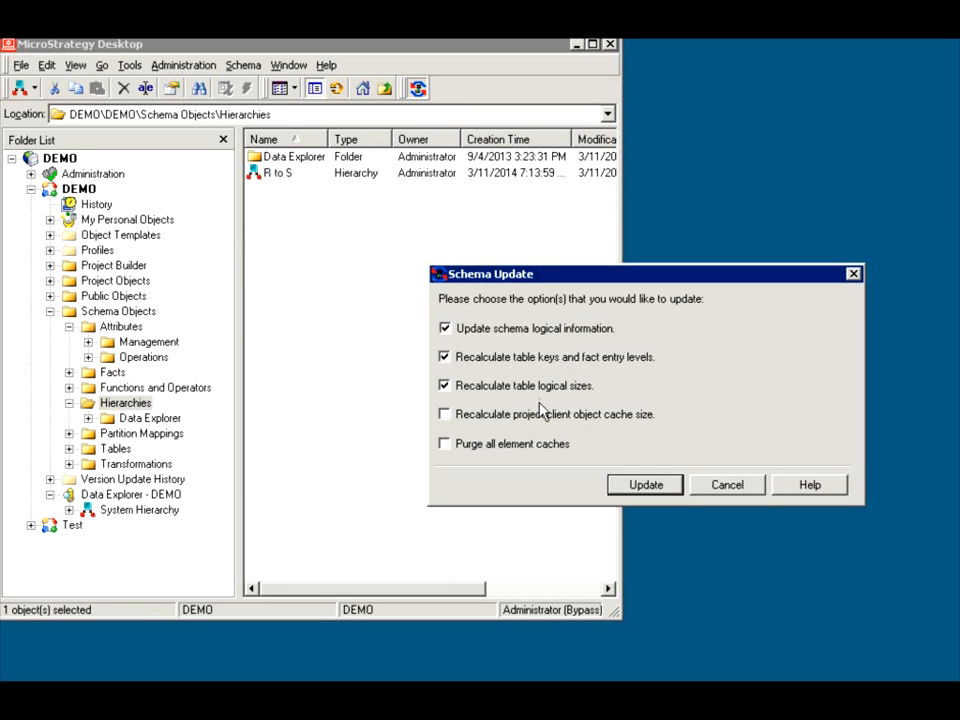
pyautogui.click(529, 445)
pyautogui.click(625, 486)
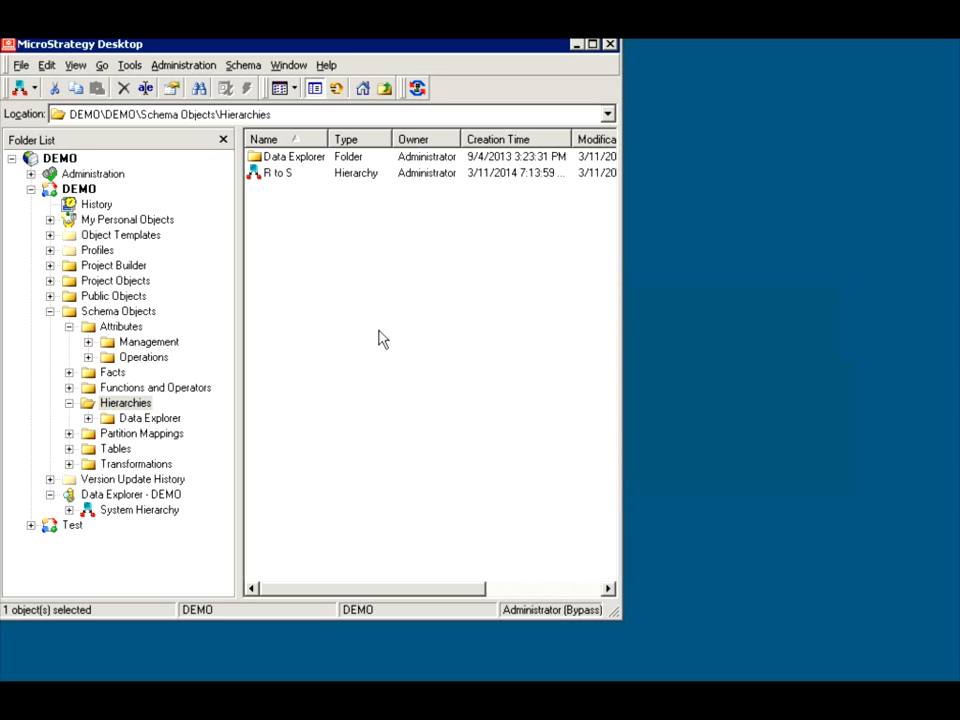
# - Edit the Poverty report, removing its Copy of Region filter and adding the Copy of Region attribute to the template's rows
pyautogui.click(125, 327)
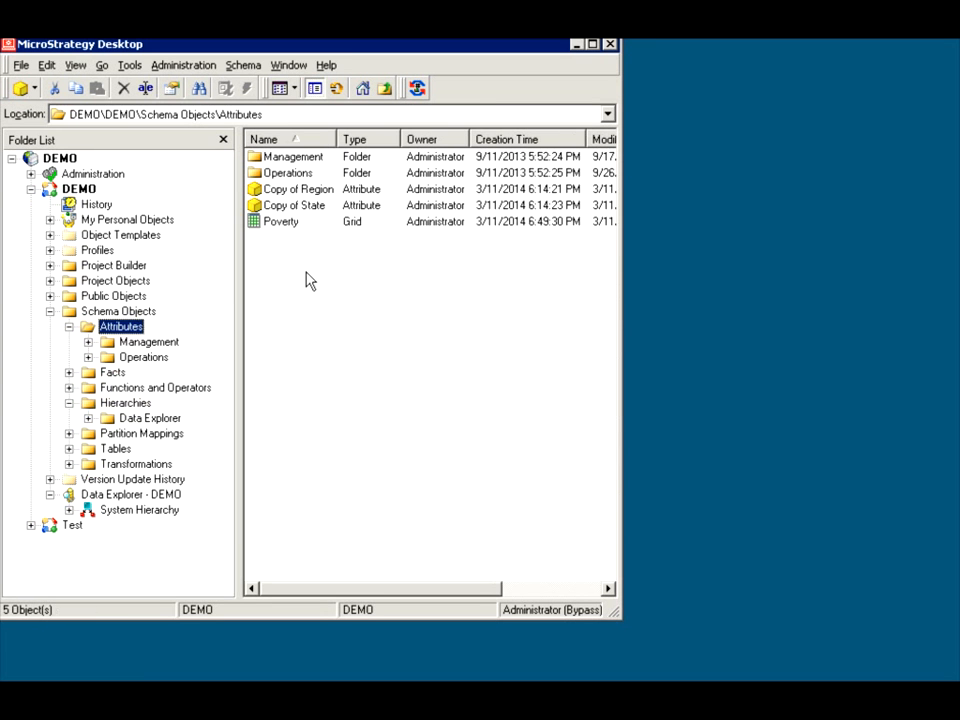
pyautogui.rightClick(277, 226)
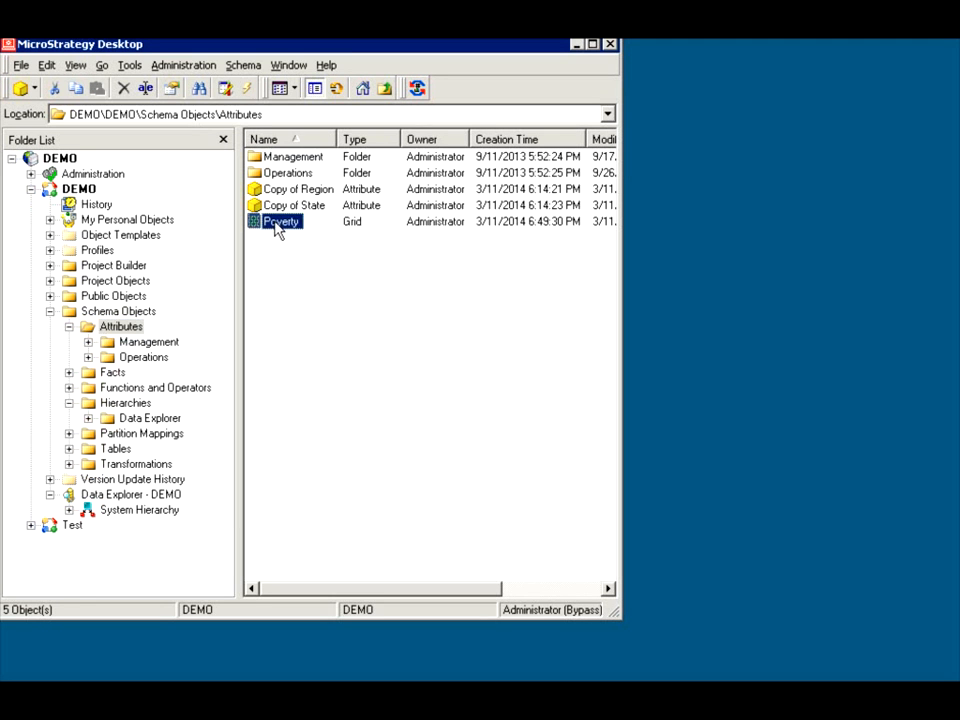
pyautogui.click(307, 336)
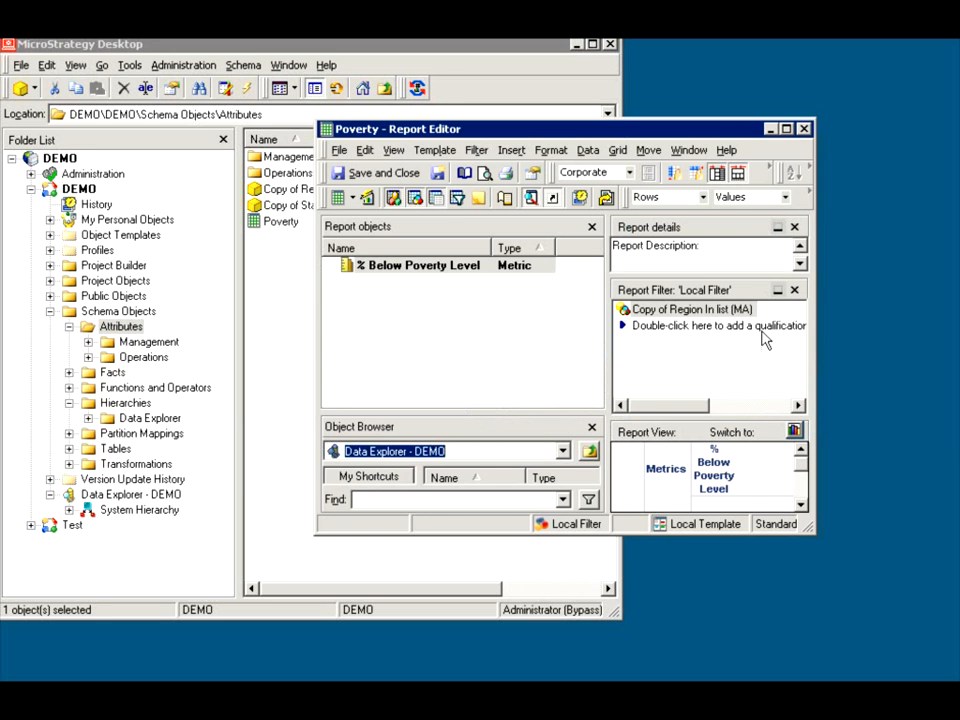
pyautogui.moveTo(810, 528); pyautogui.dragTo(899, 632)
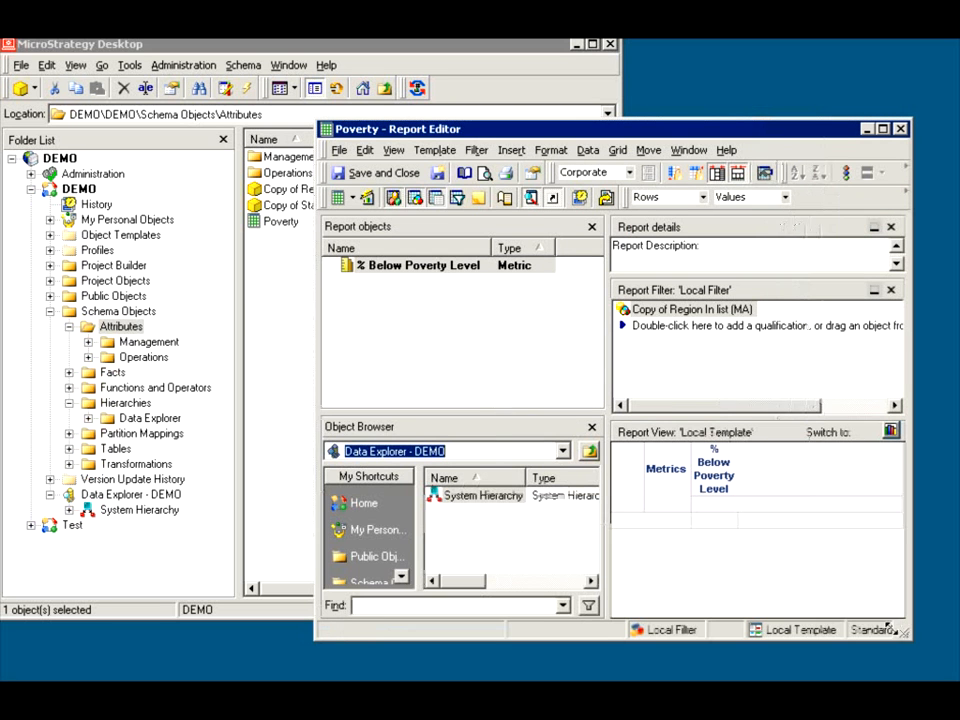
pyautogui.moveTo(691, 310); pyautogui.dragTo(510, 538)
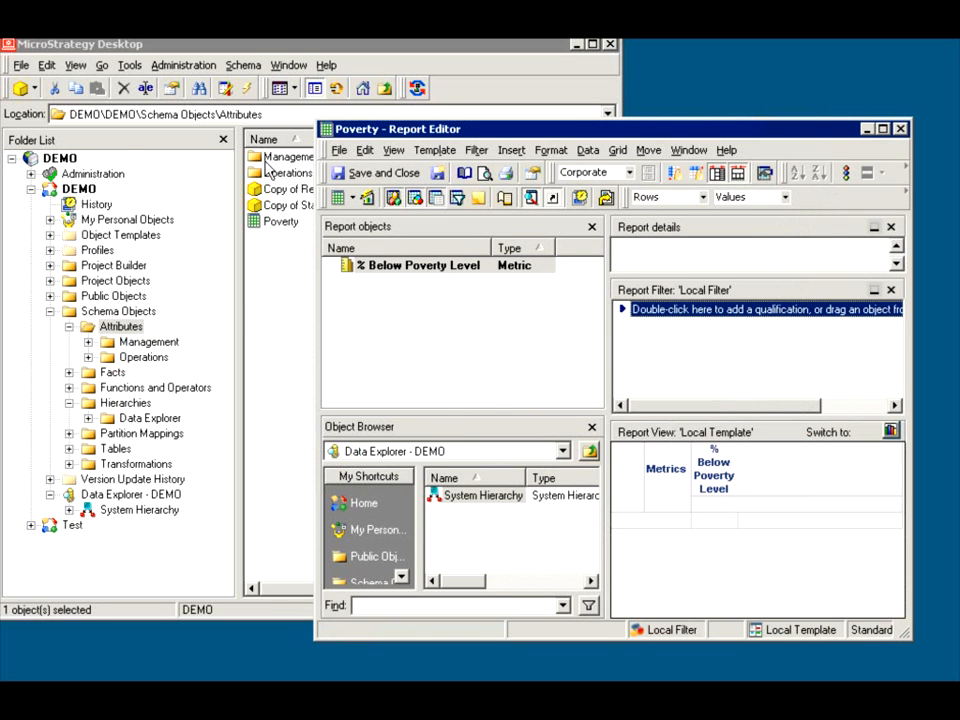
pyautogui.click(277, 195)
pyautogui.moveTo(277, 195); pyautogui.dragTo(713, 535)
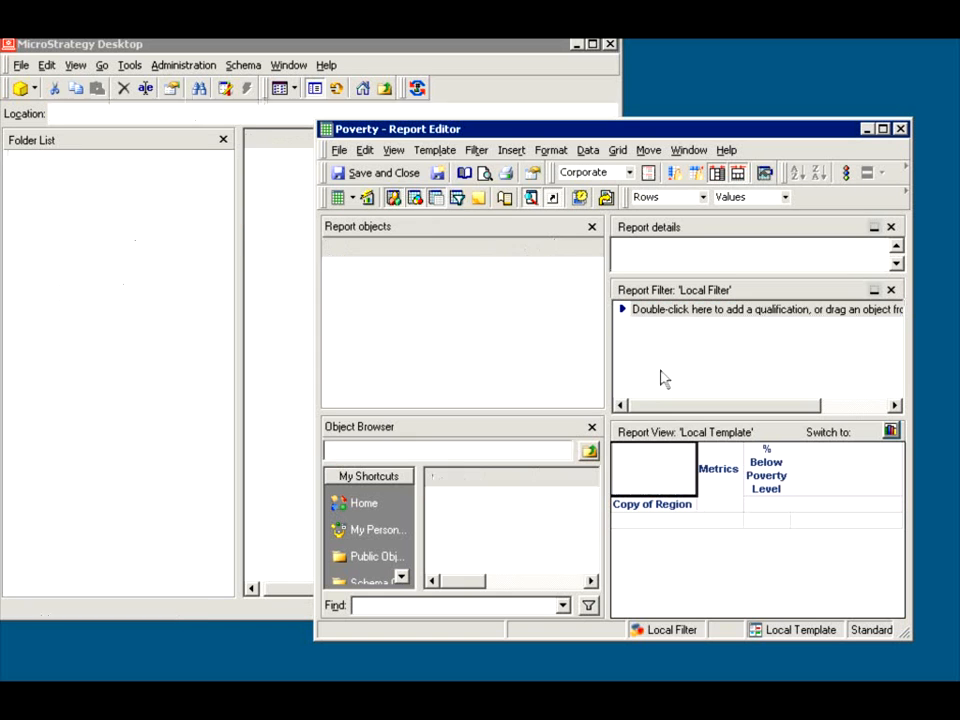
# - Run the Poverty report, check the drill paths offered for Copy of Region, and save and close the report
pyautogui.click(338, 197)
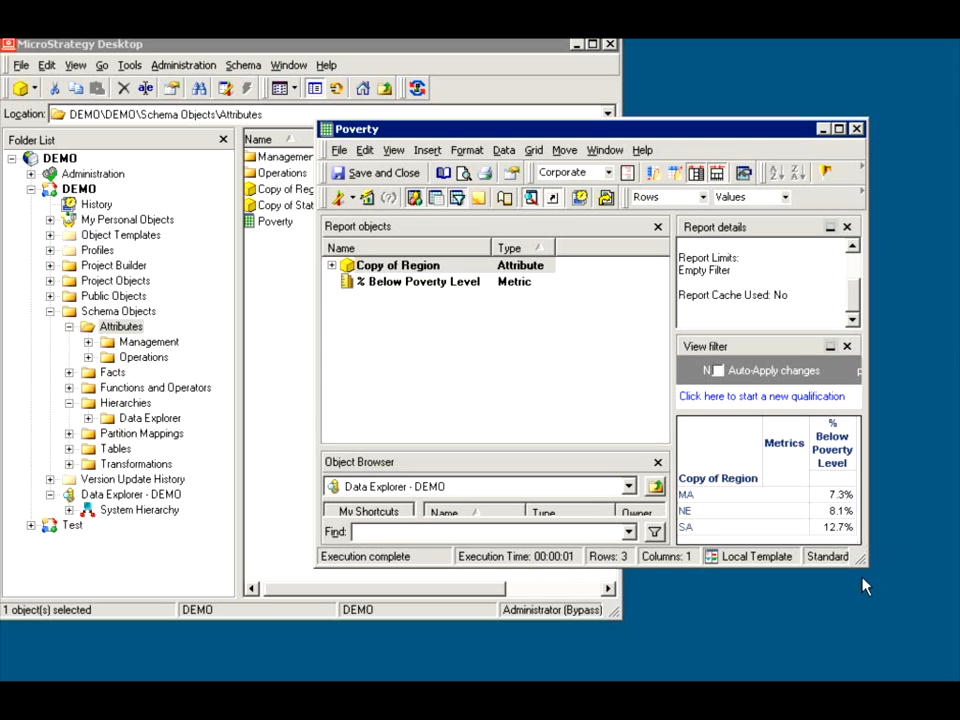
pyautogui.moveTo(862, 565); pyautogui.dragTo(907, 612)
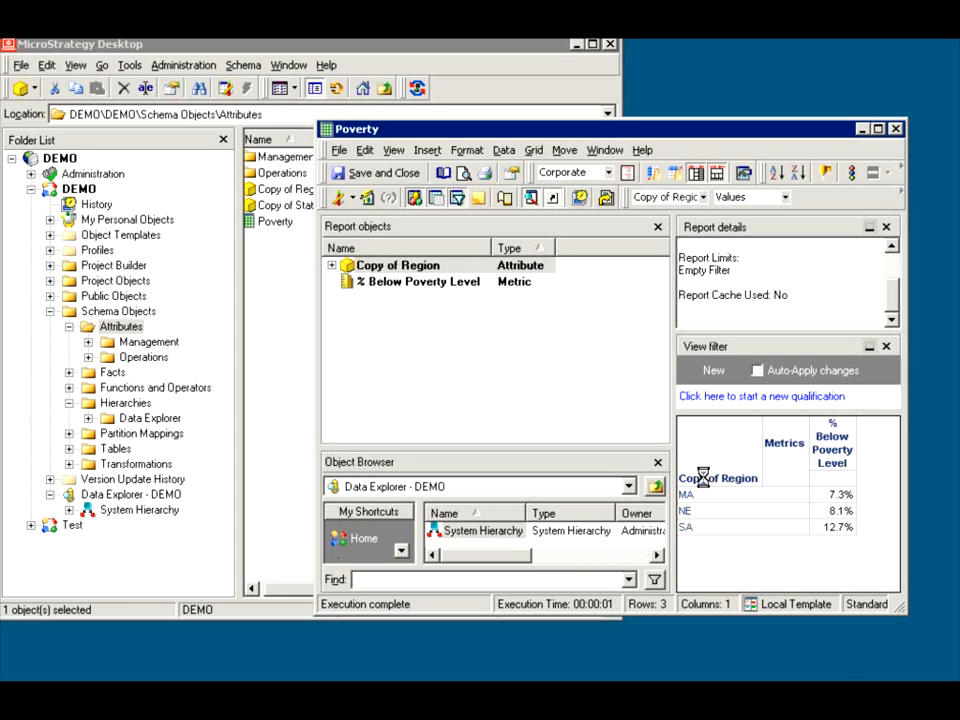
pyautogui.rightClick(704, 478)
pyautogui.moveTo(738, 494)
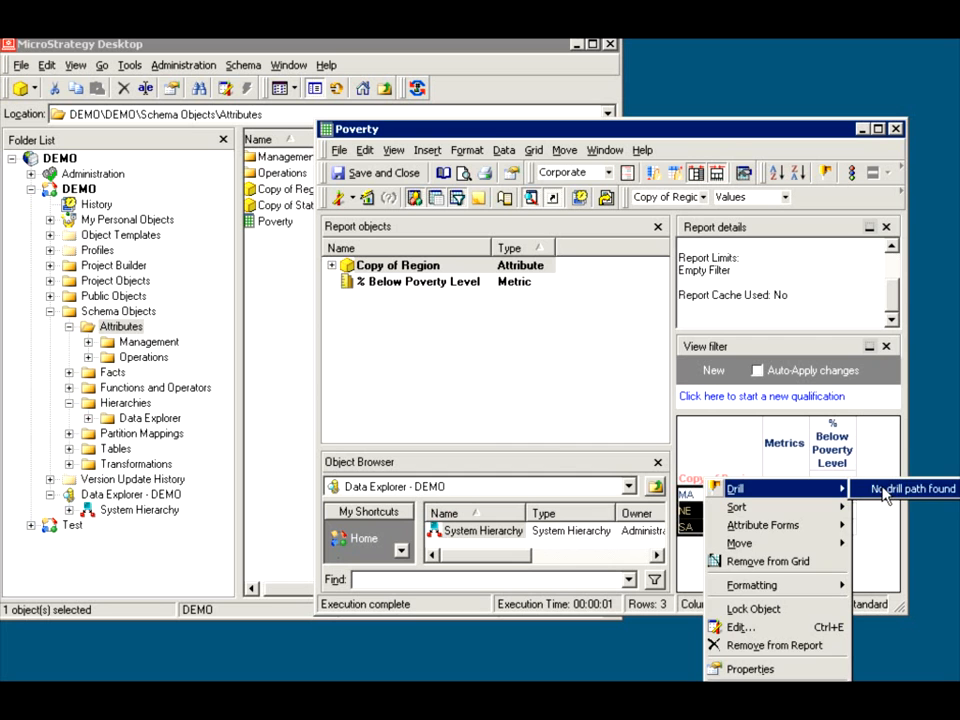
pyautogui.click(505, 150)
pyautogui.click(505, 150)
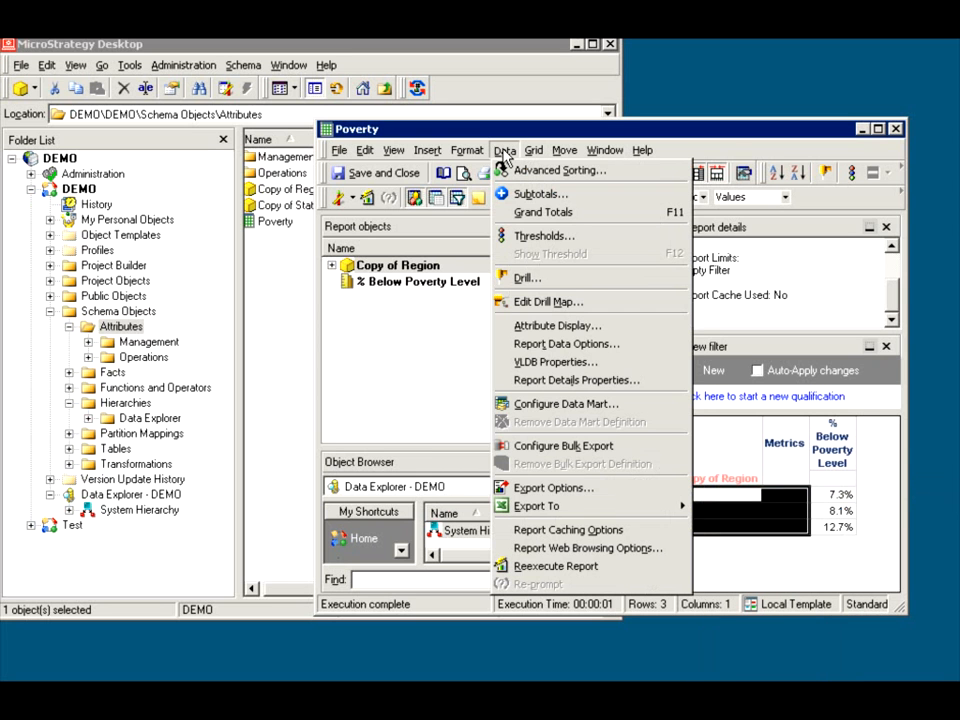
pyautogui.click(505, 150)
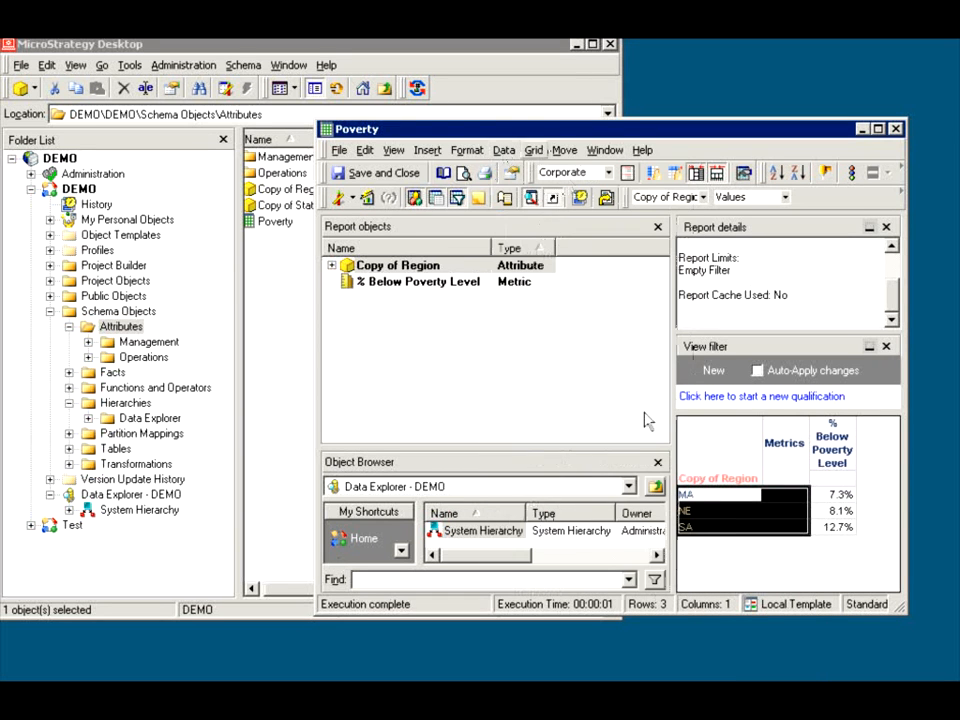
pyautogui.rightClick(696, 483)
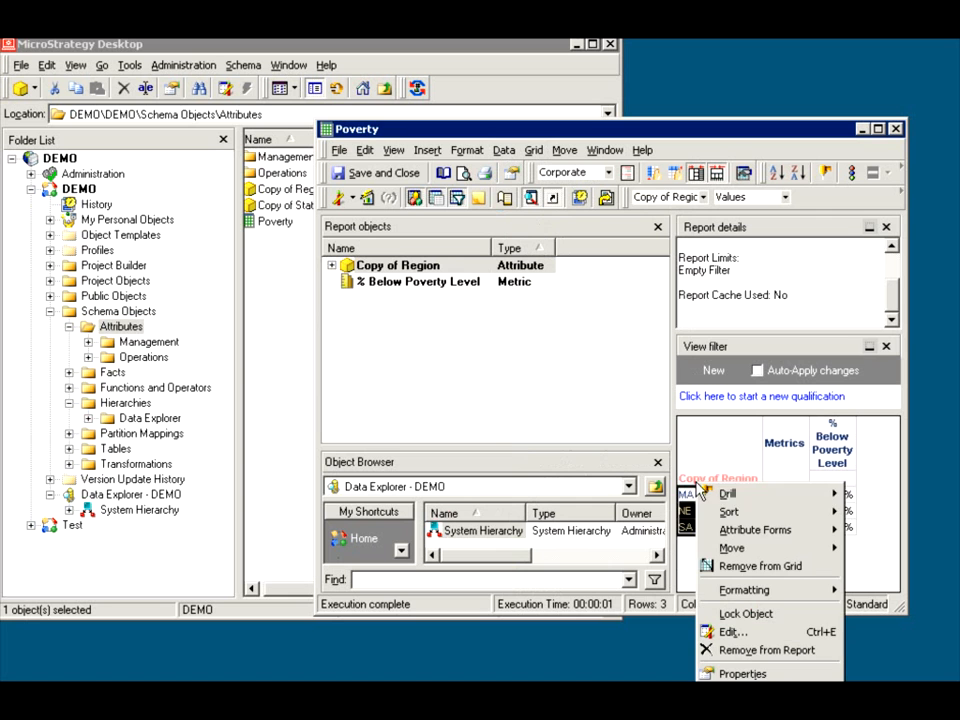
pyautogui.moveTo(771, 497)
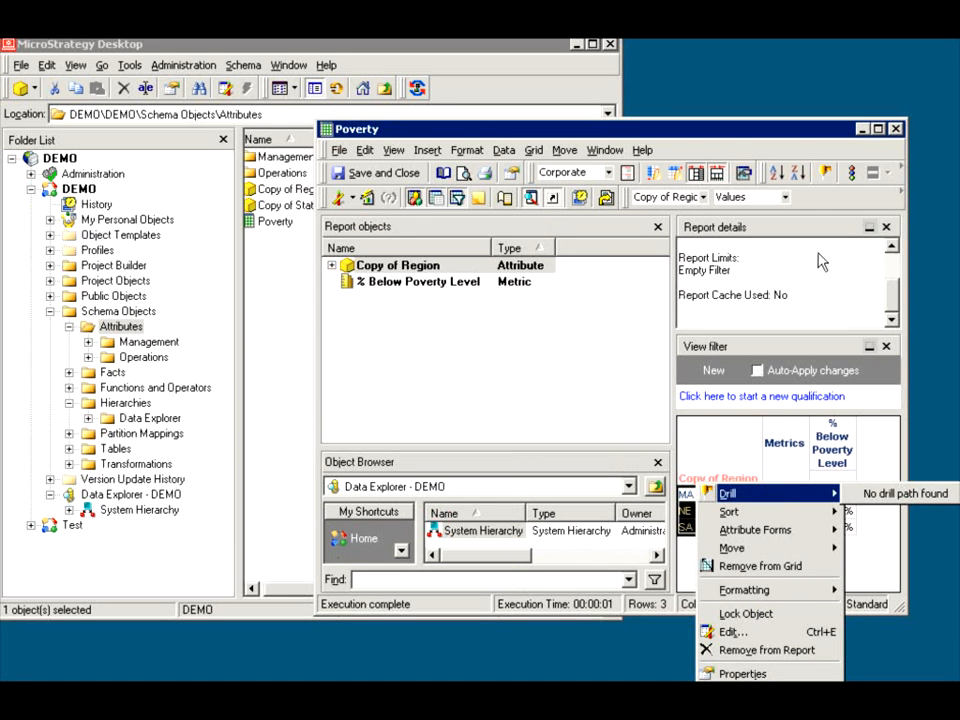
pyautogui.click(365, 175)
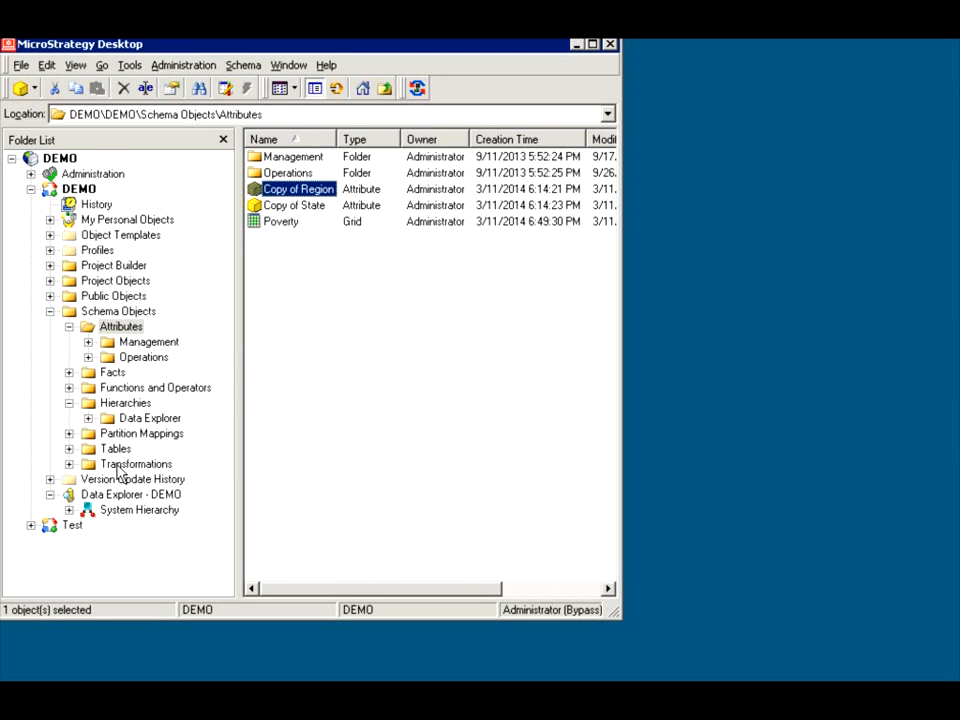
# - Enable use of the R to S hierarchy as a drill hierarchy, saving and closing it
pyautogui.click(125, 403)
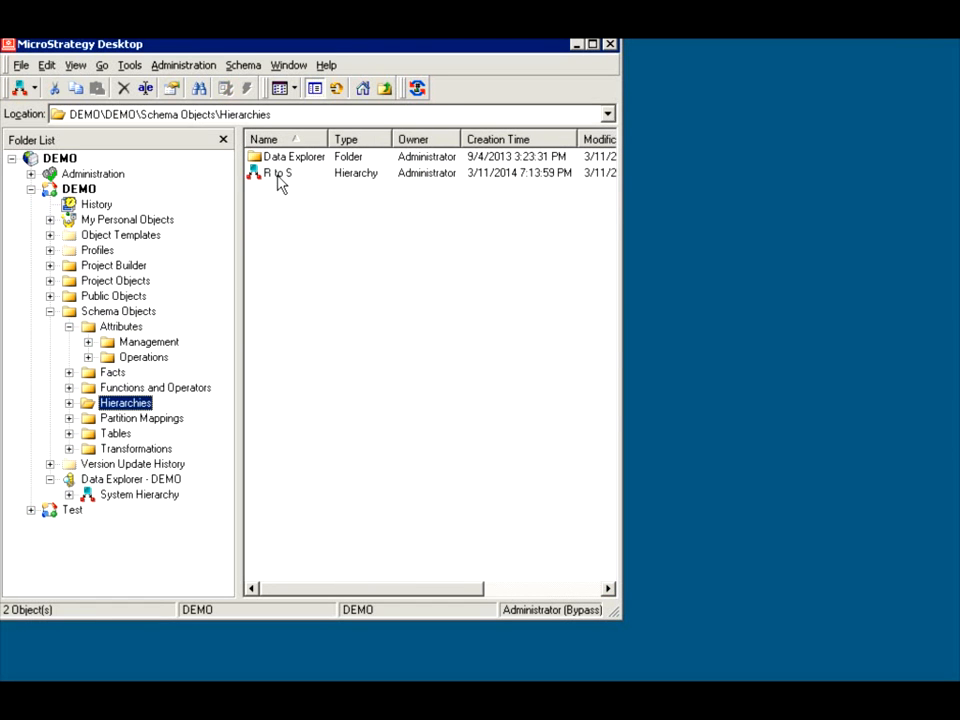
pyautogui.doubleClick(276, 174)
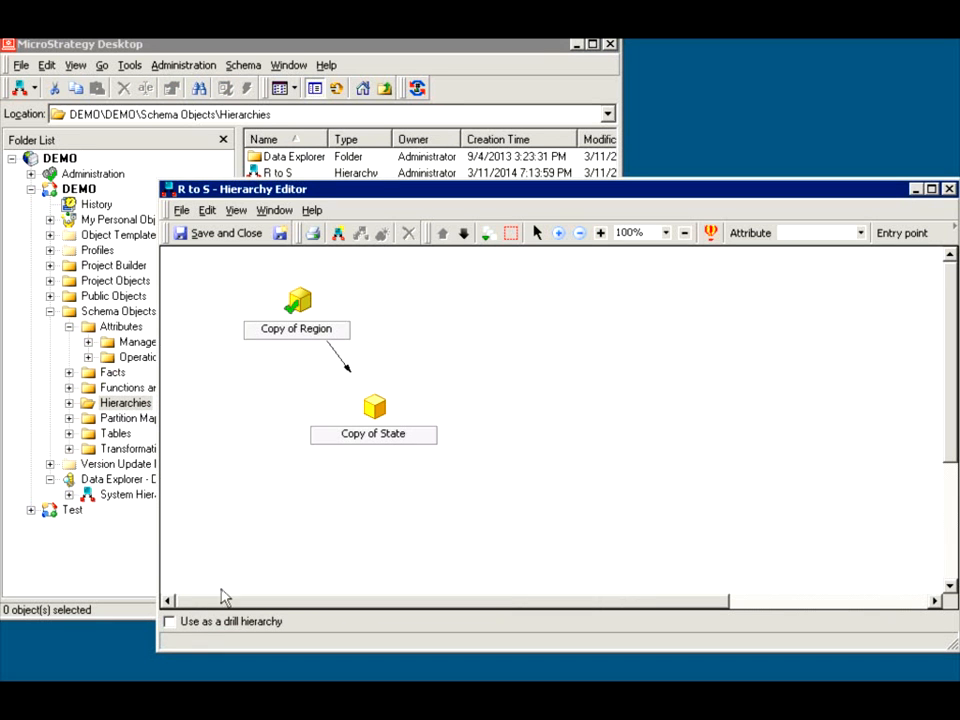
pyautogui.click(216, 232)
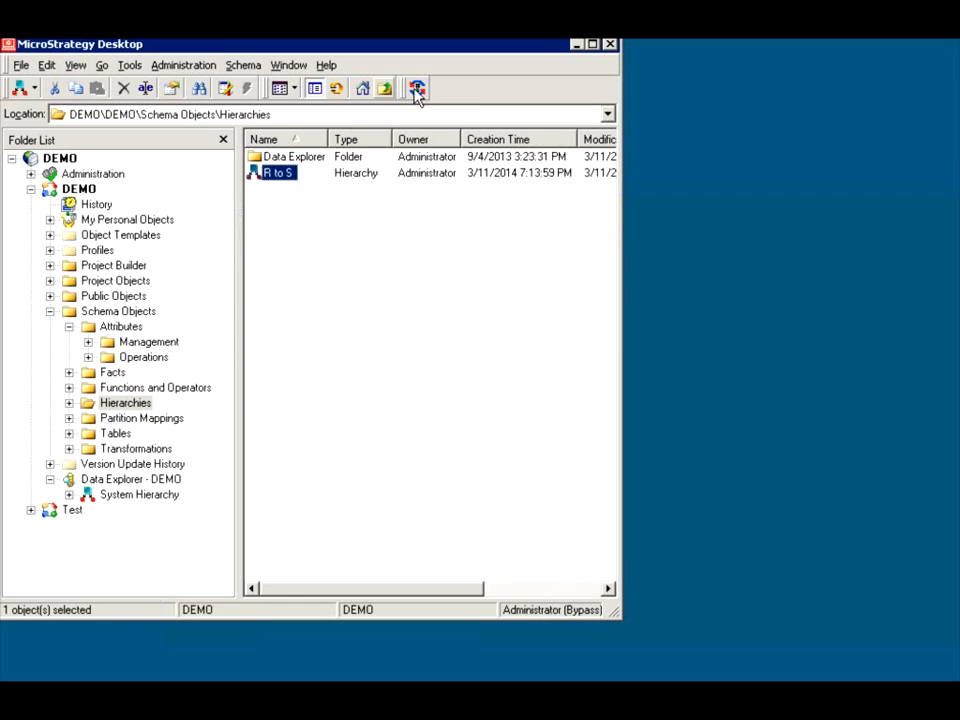
# - Update the schema to apply the drill setting of the R to S hierarchy
pyautogui.click(418, 89)
pyautogui.click(538, 447)
pyautogui.click(621, 484)
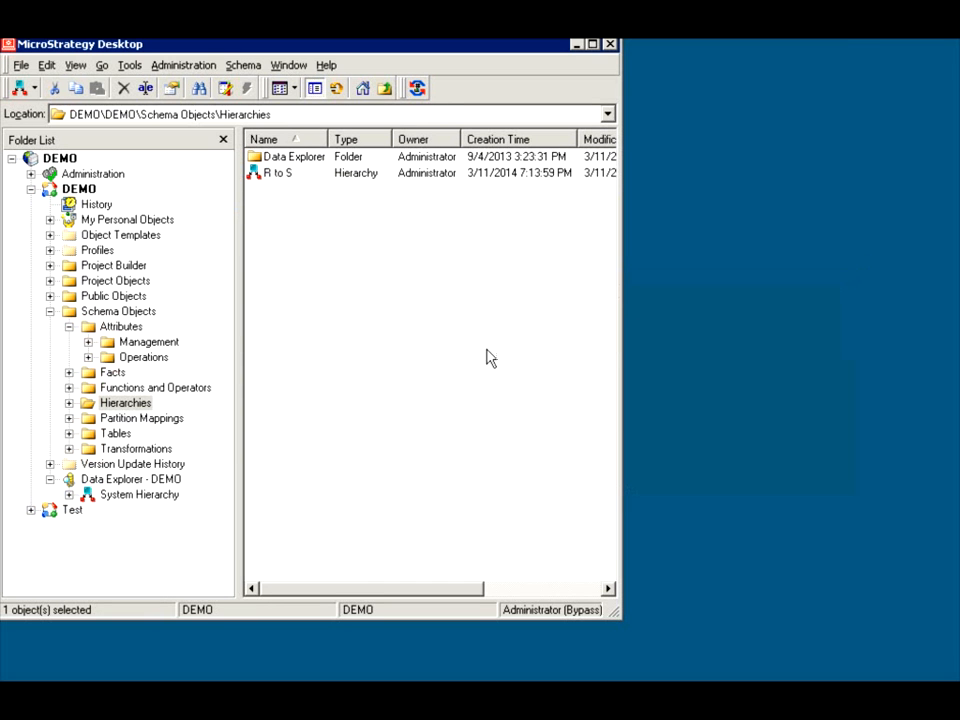
# - Run the Poverty report from the Attributes folder and drill down from Copy of Region to Copy of State, discarding the drilled report
pyautogui.click(135, 327)
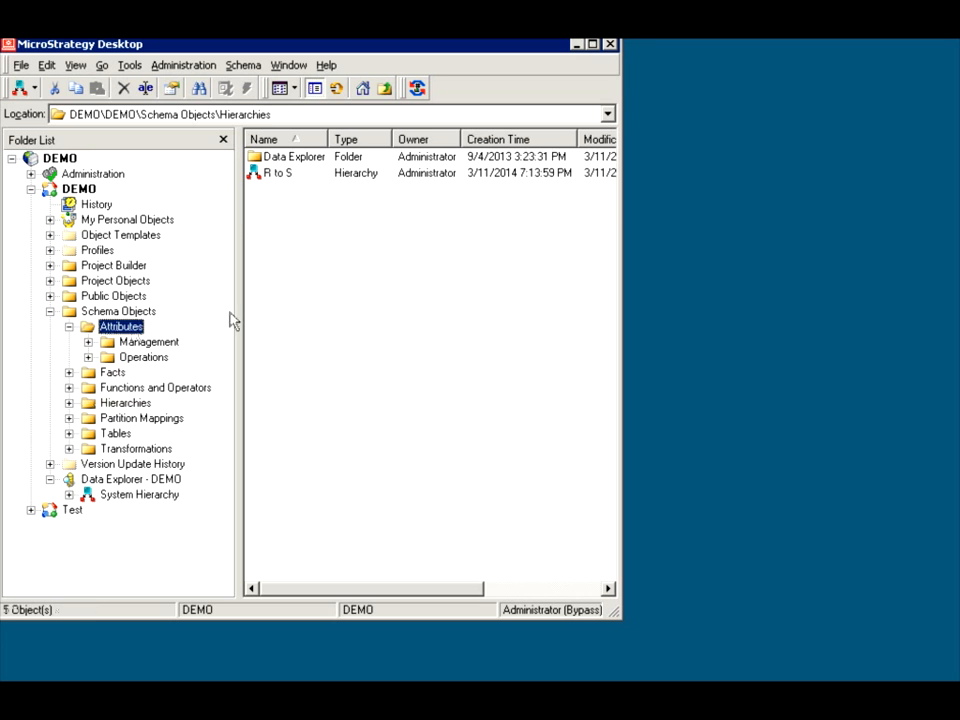
pyautogui.doubleClick(280, 224)
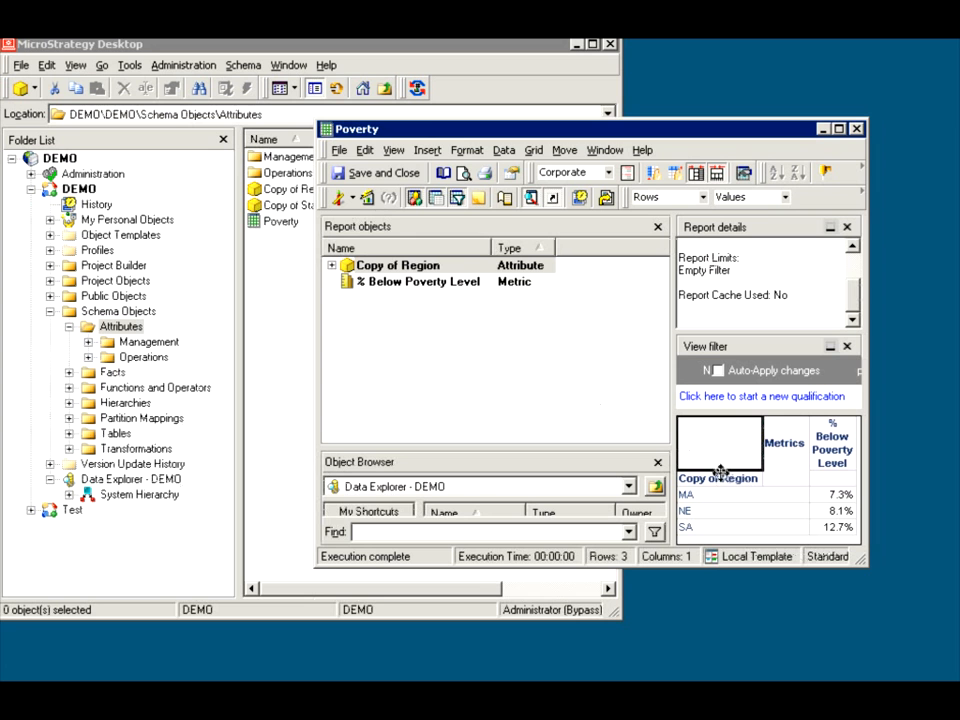
pyautogui.moveTo(674, 455); pyautogui.dragTo(544, 452)
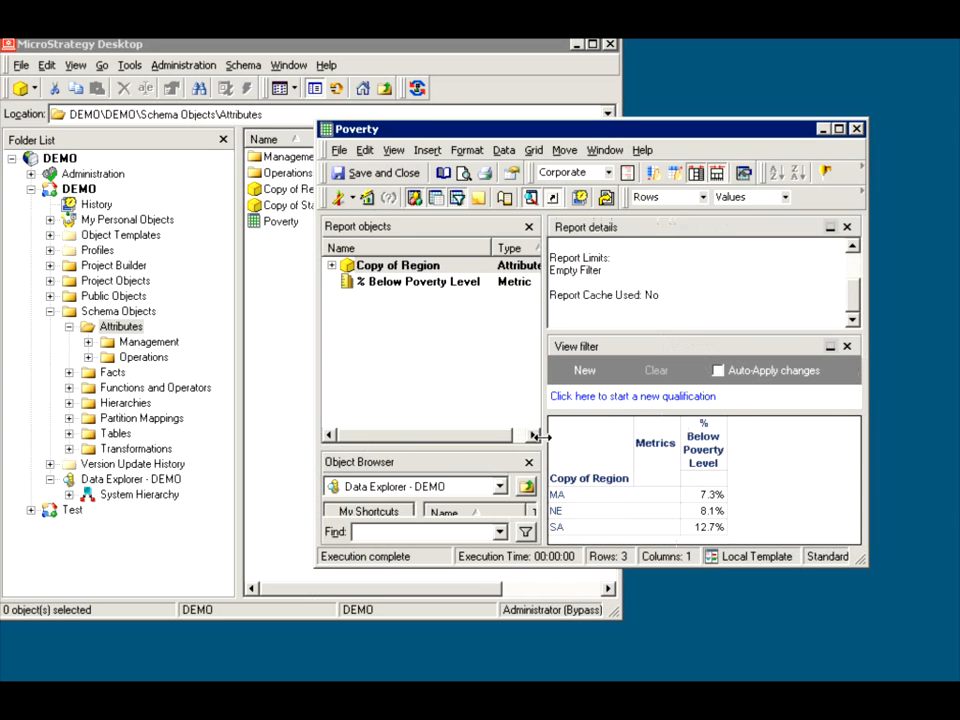
pyautogui.rightClick(605, 477)
pyautogui.moveTo(656, 497)
pyautogui.moveTo(788, 497)
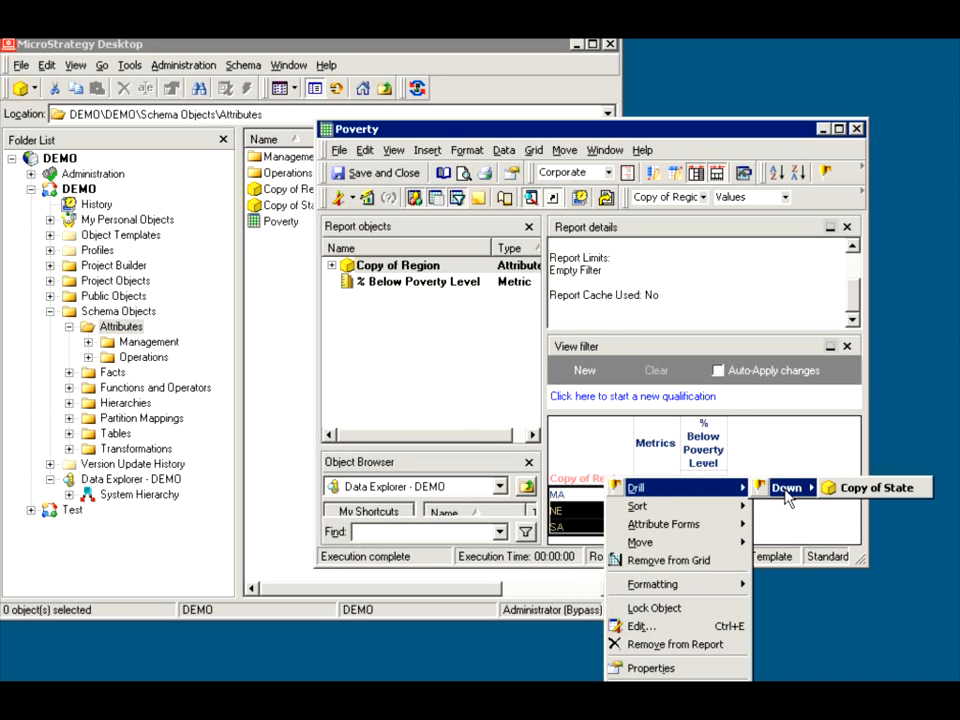
pyautogui.click(858, 496)
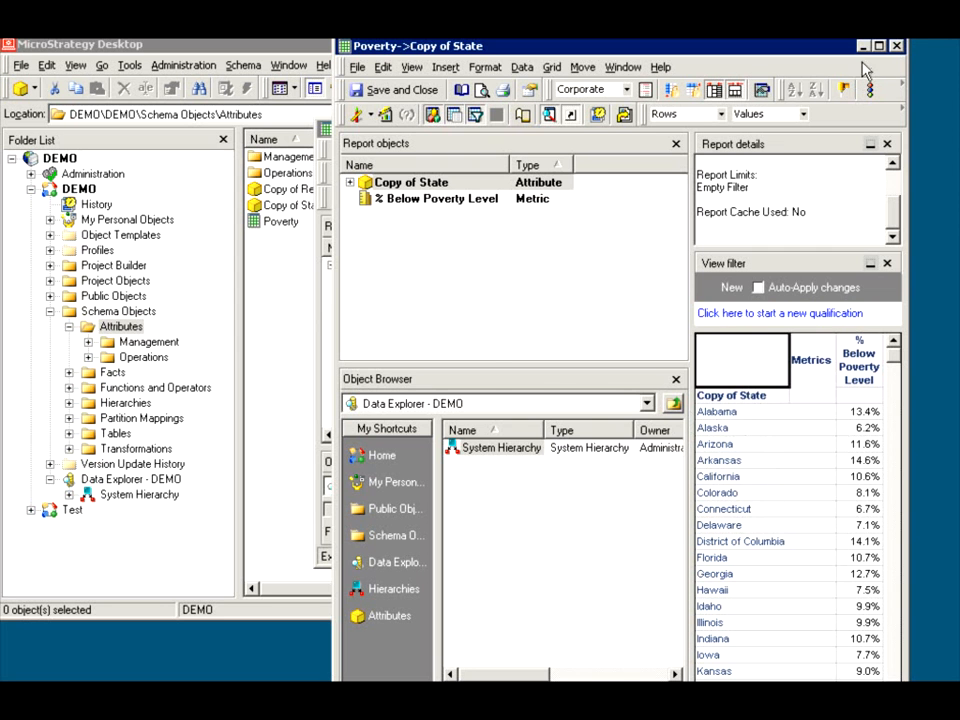
pyautogui.click(897, 46)
pyautogui.click(698, 440)
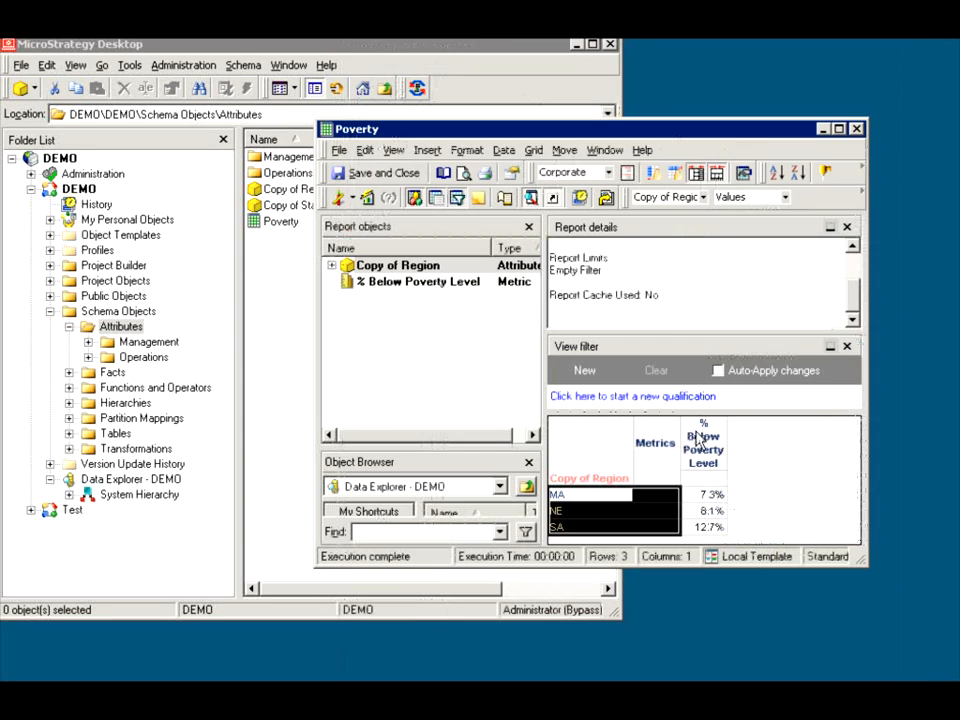
# - Drill down from the MA region to Copy of State without saving the result, and save and close the Poverty report
pyautogui.rightClick(582, 476)
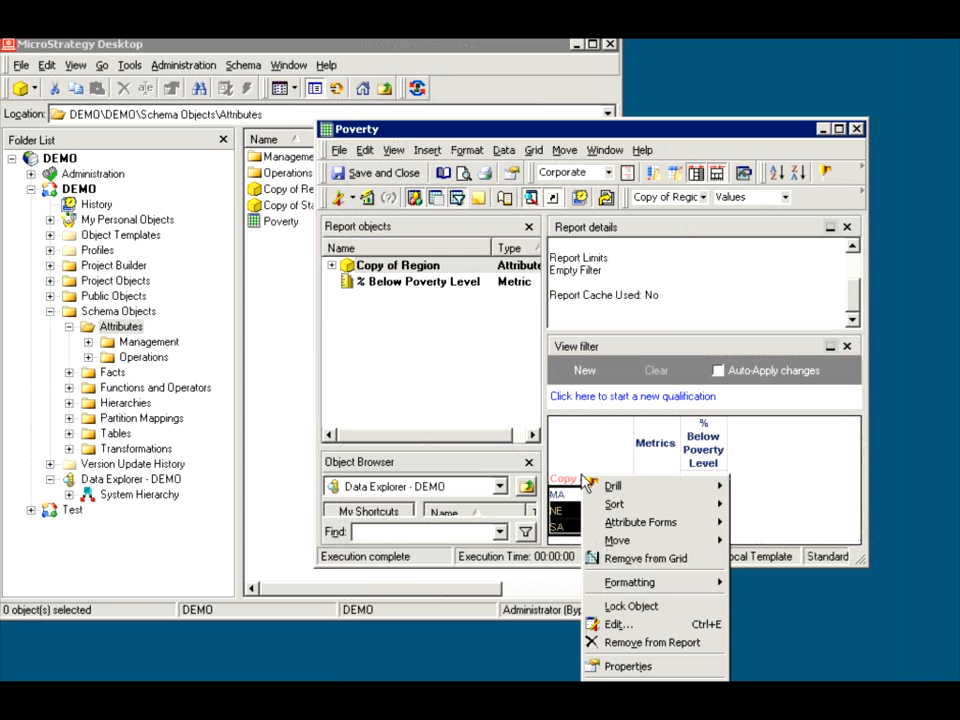
pyautogui.click(563, 527)
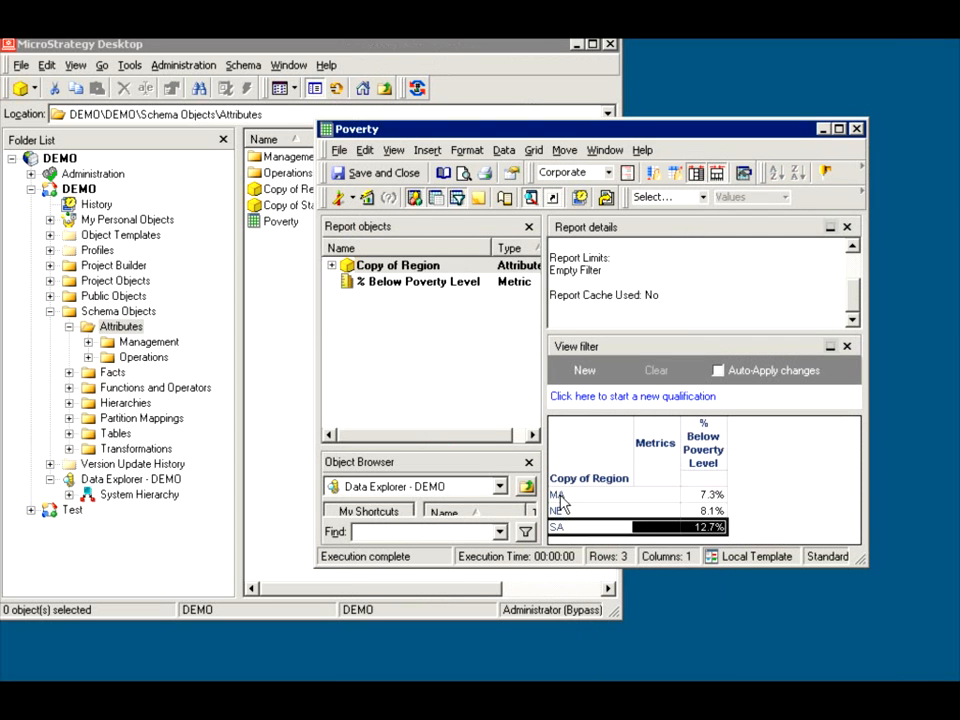
pyautogui.rightClick(562, 502)
pyautogui.moveTo(650, 507)
pyautogui.moveTo(695, 507)
pyautogui.click(772, 507)
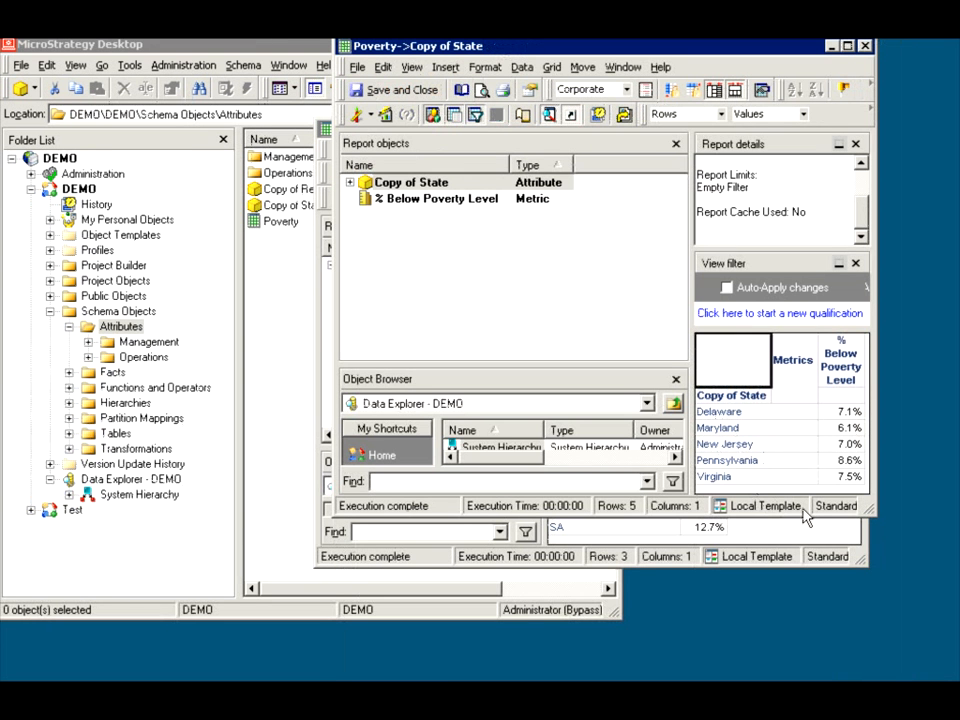
pyautogui.click(868, 50)
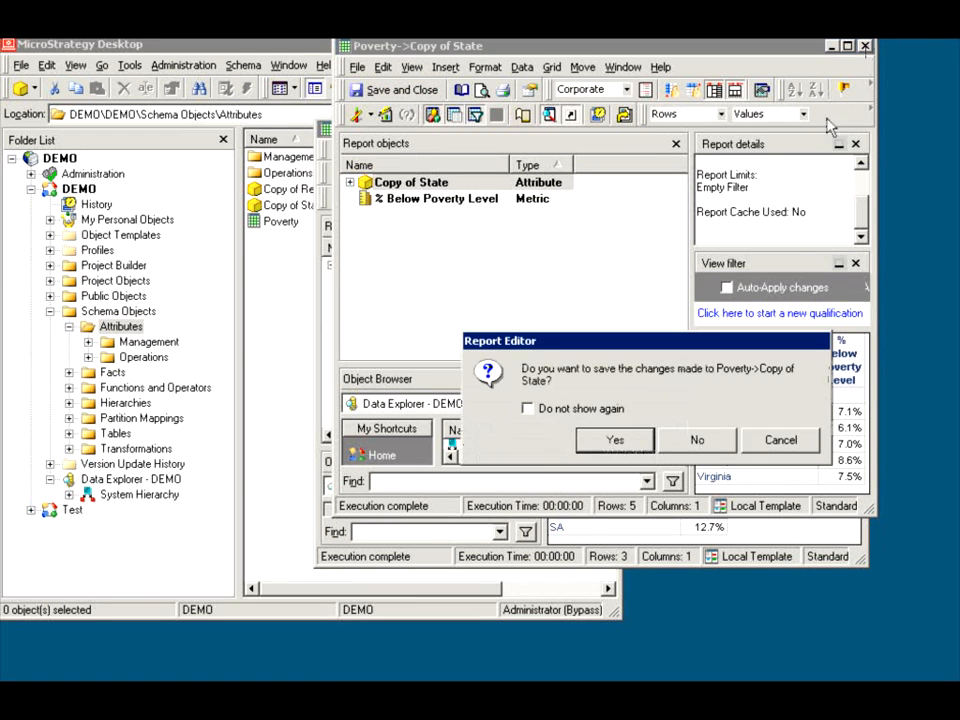
pyautogui.click(697, 440)
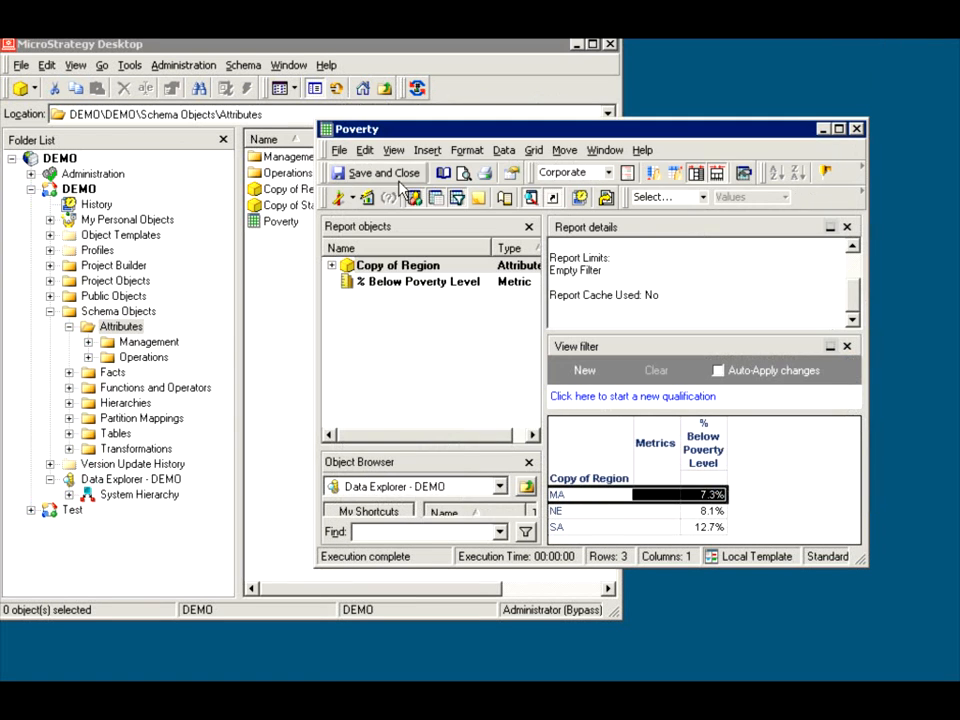
pyautogui.click(367, 173)
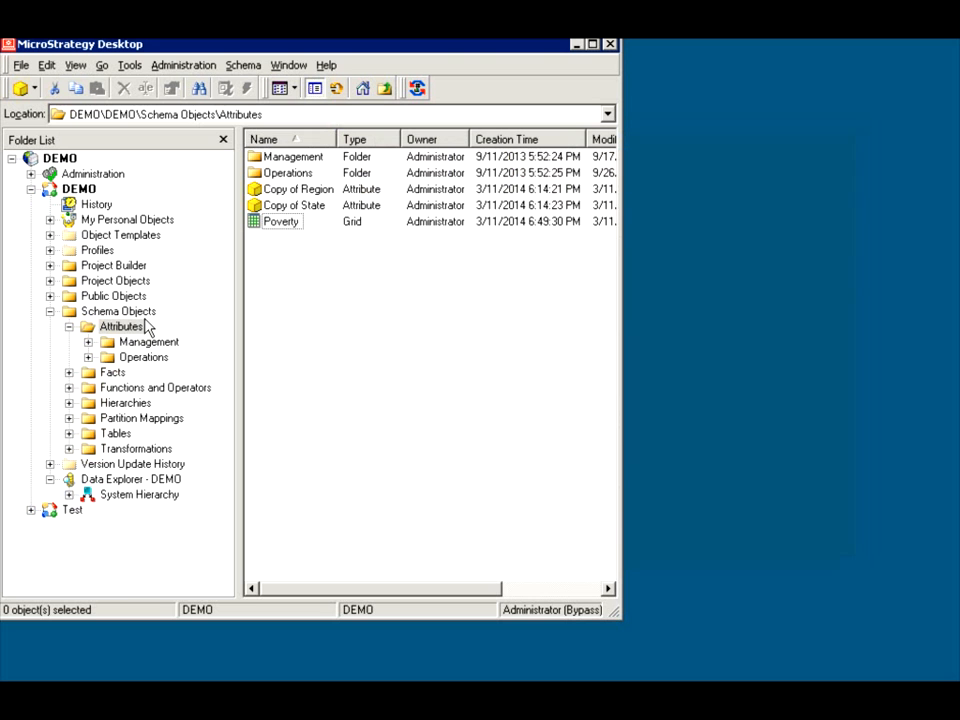
# - Review the attributes and drill hierarchy setting of R to S in the Hierarchies folder, closing it without changes
pyautogui.click(125, 402)
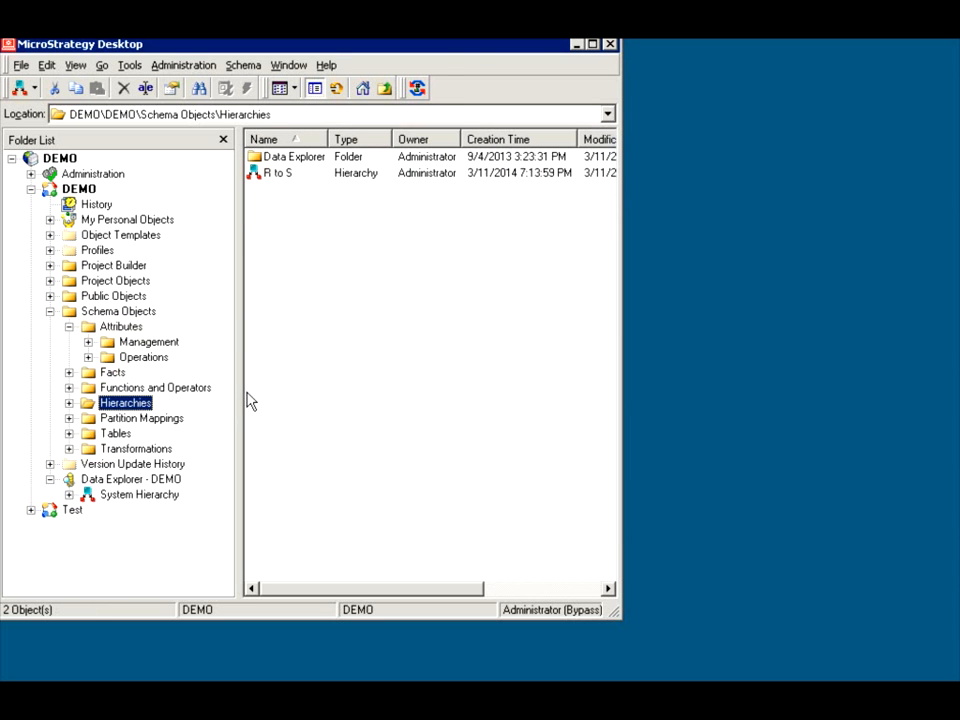
pyautogui.doubleClick(274, 175)
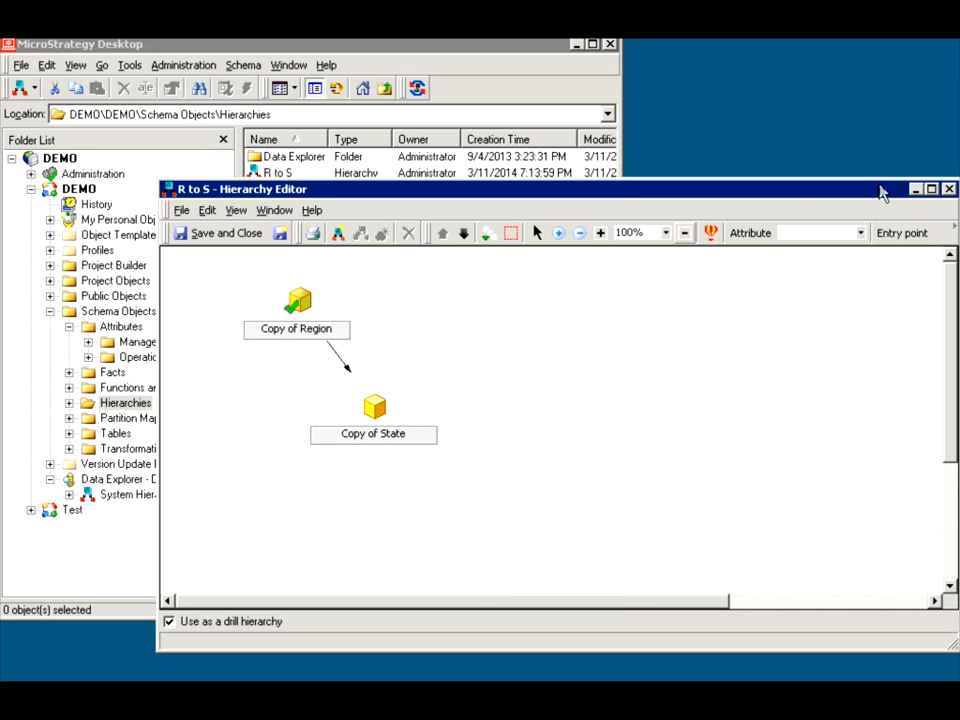
pyautogui.click(949, 189)
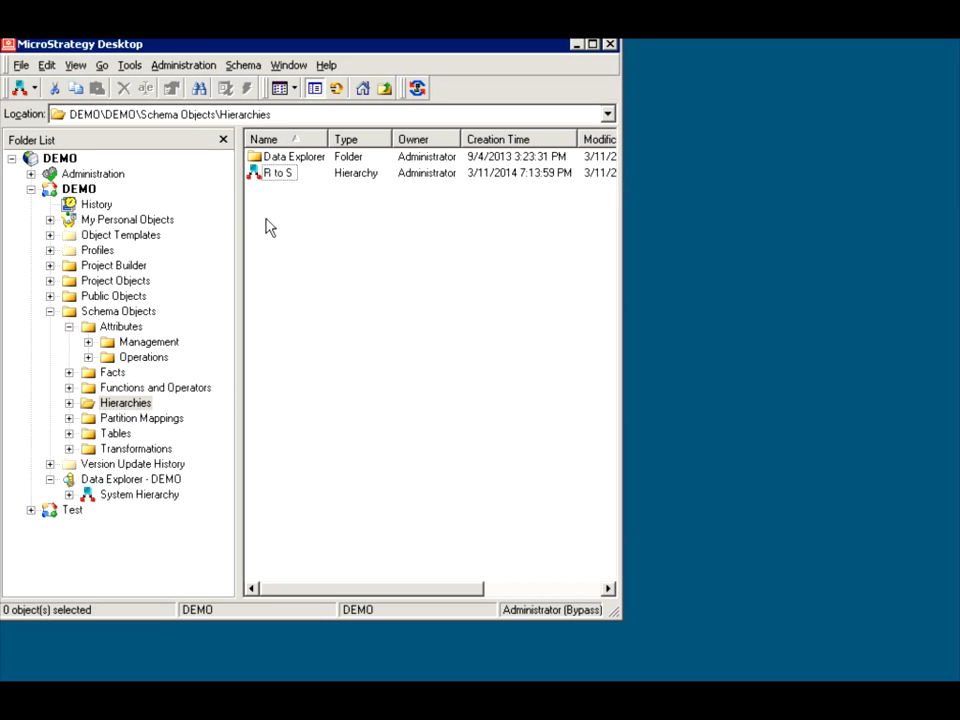
# - Start a new filter definition prompt in the Attributes folder, using the type that chooses from all attributes in a hierarchy
pyautogui.click(121, 327)
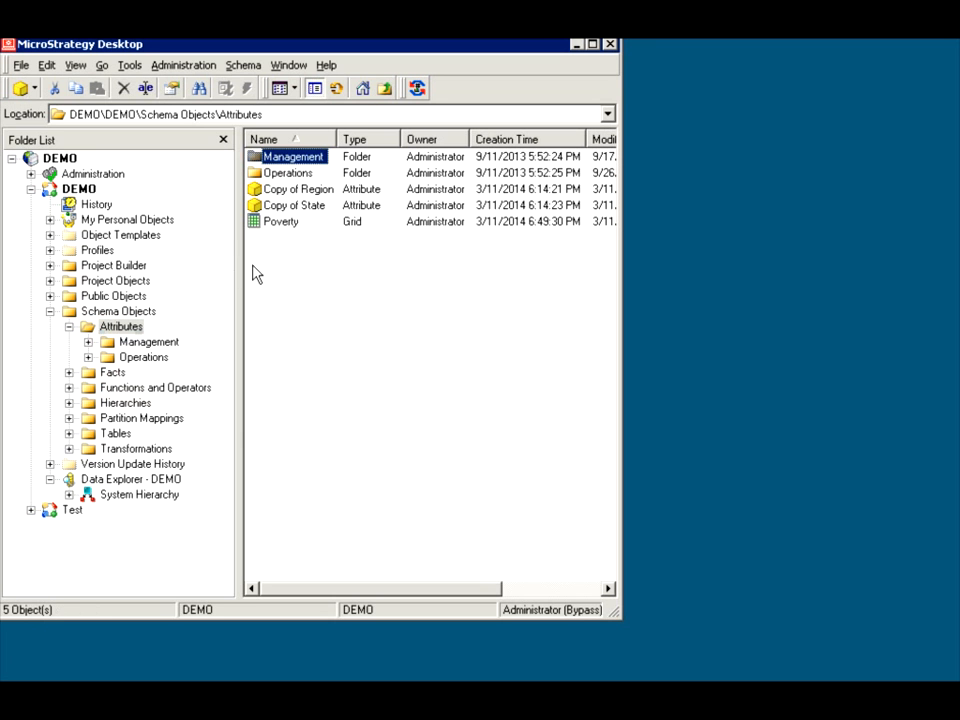
pyautogui.rightClick(256, 273)
pyautogui.moveTo(415, 386)
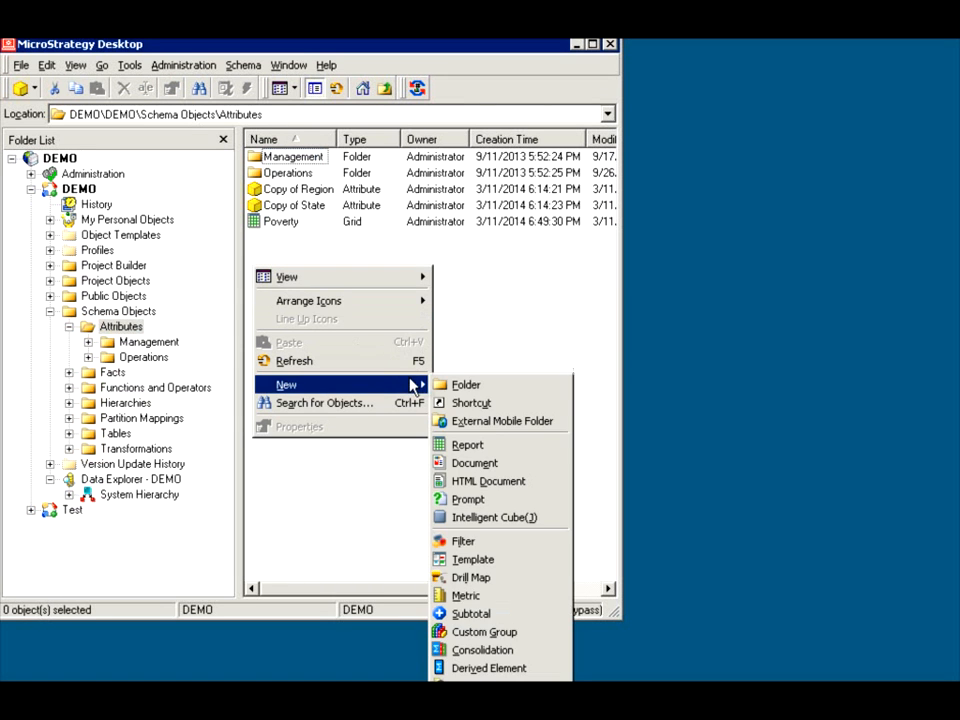
pyautogui.click(470, 500)
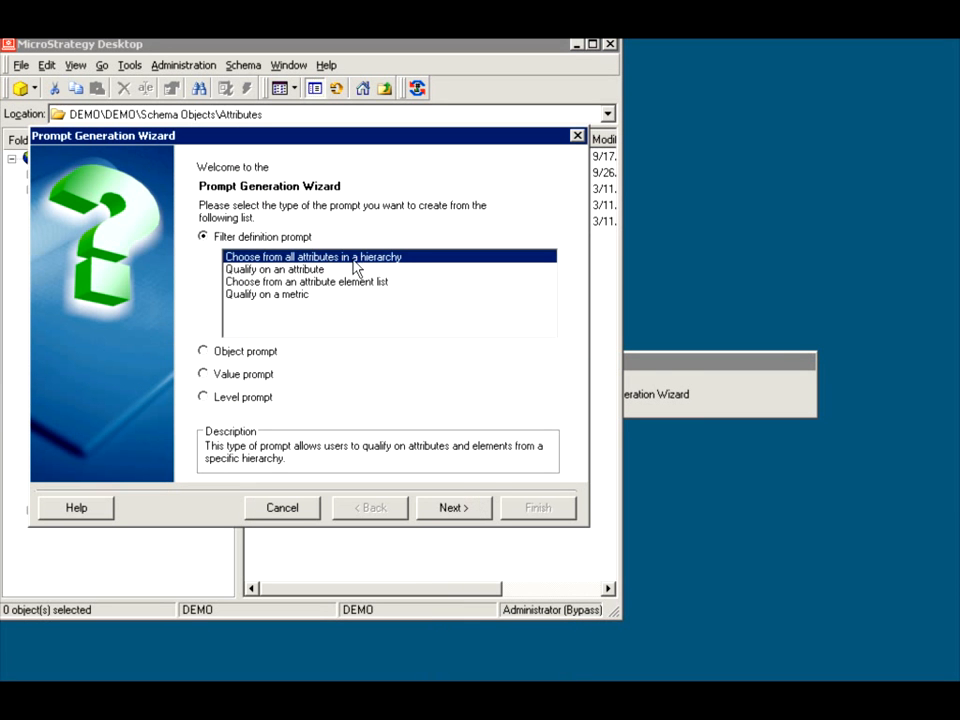
pyautogui.click(452, 507)
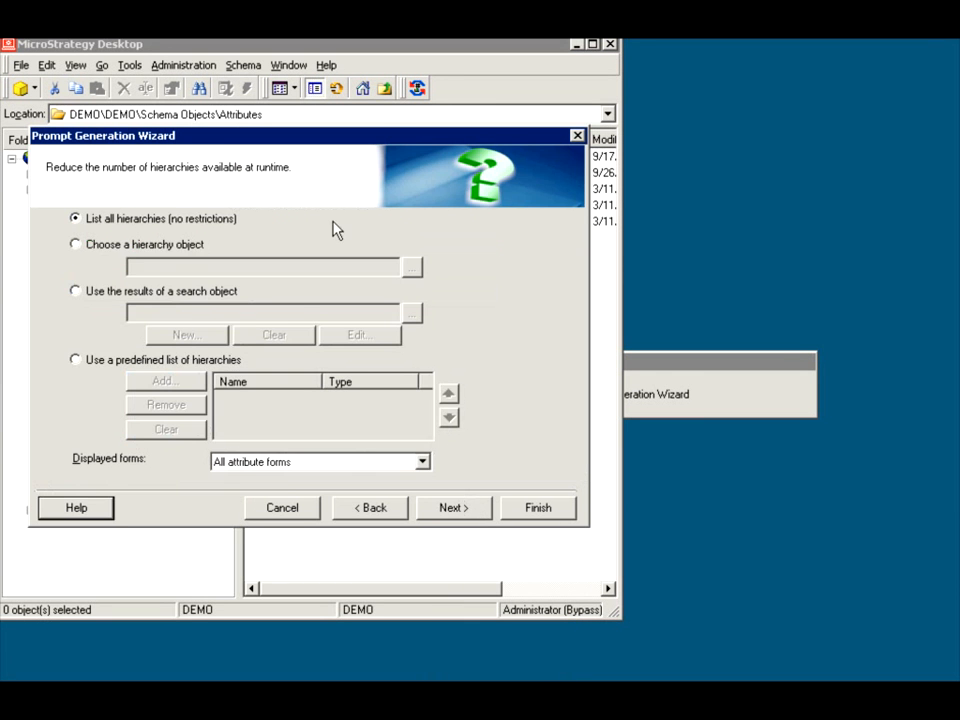
# - Base the prompt on the R to S hierarchy object and save it as "Attributes of the R to S hierarchy" in the Attributes folder
pyautogui.click(120, 247)
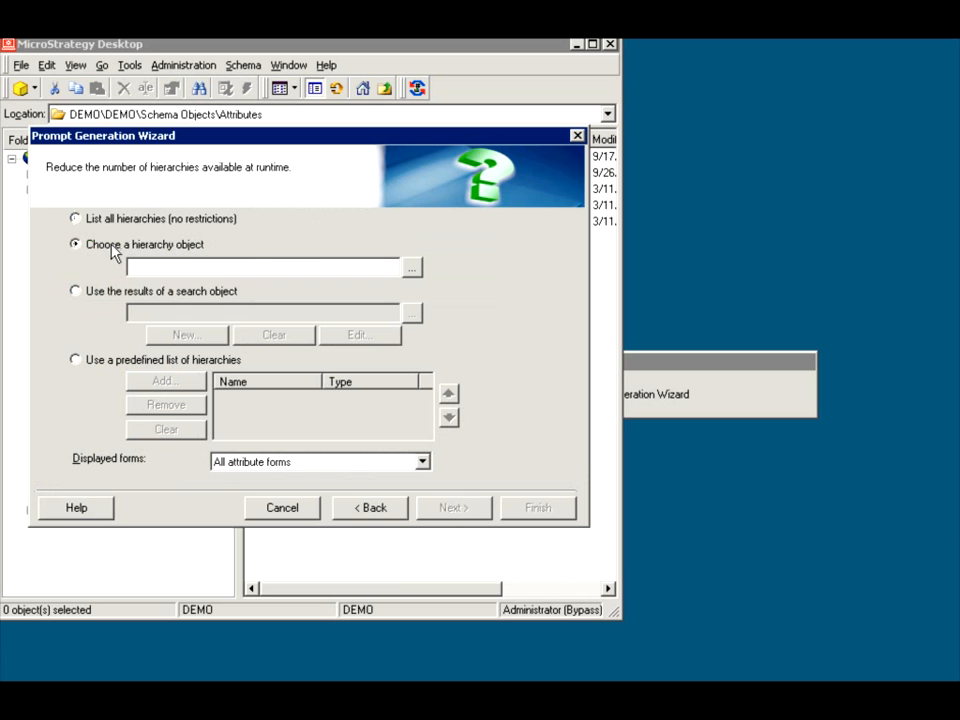
pyautogui.click(412, 270)
pyautogui.click(484, 209)
pyautogui.click(805, 556)
pyautogui.click(527, 508)
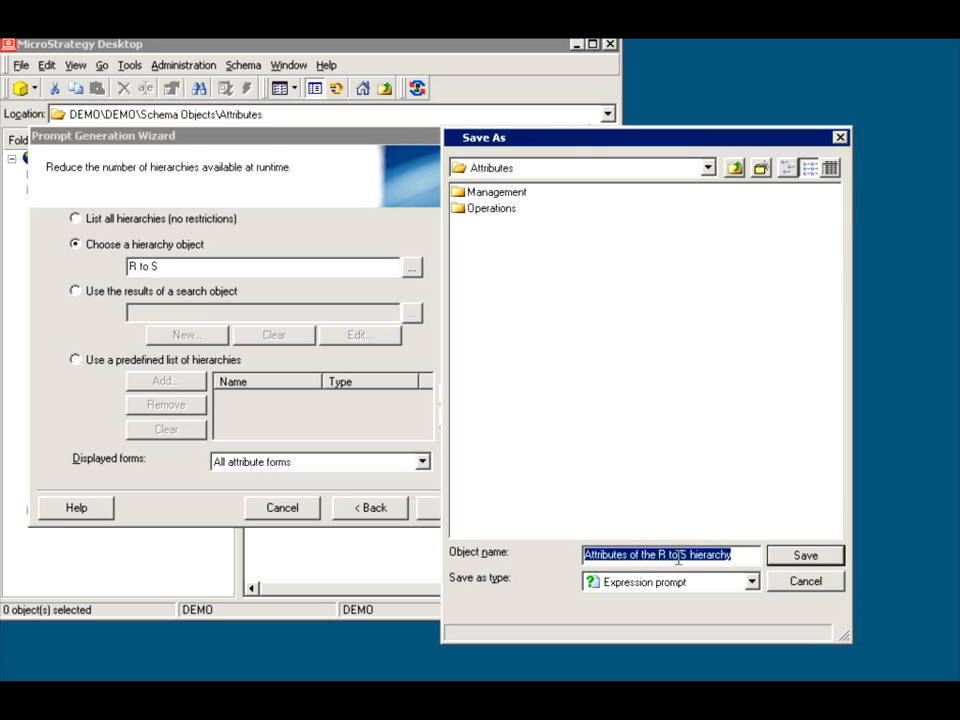
pyautogui.click(789, 556)
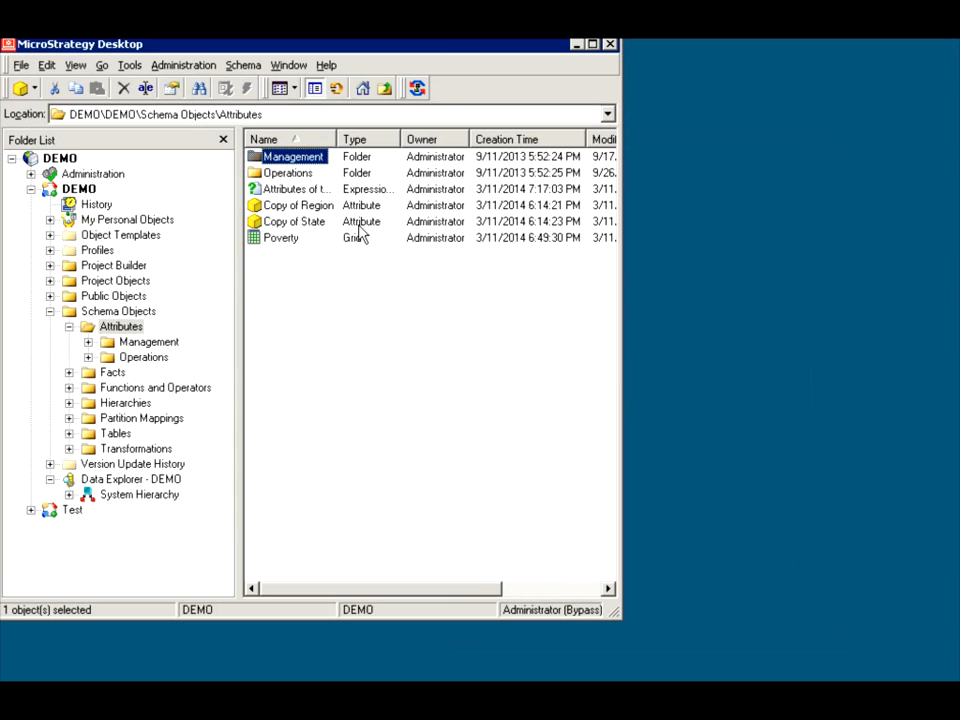
pyautogui.click(317, 191)
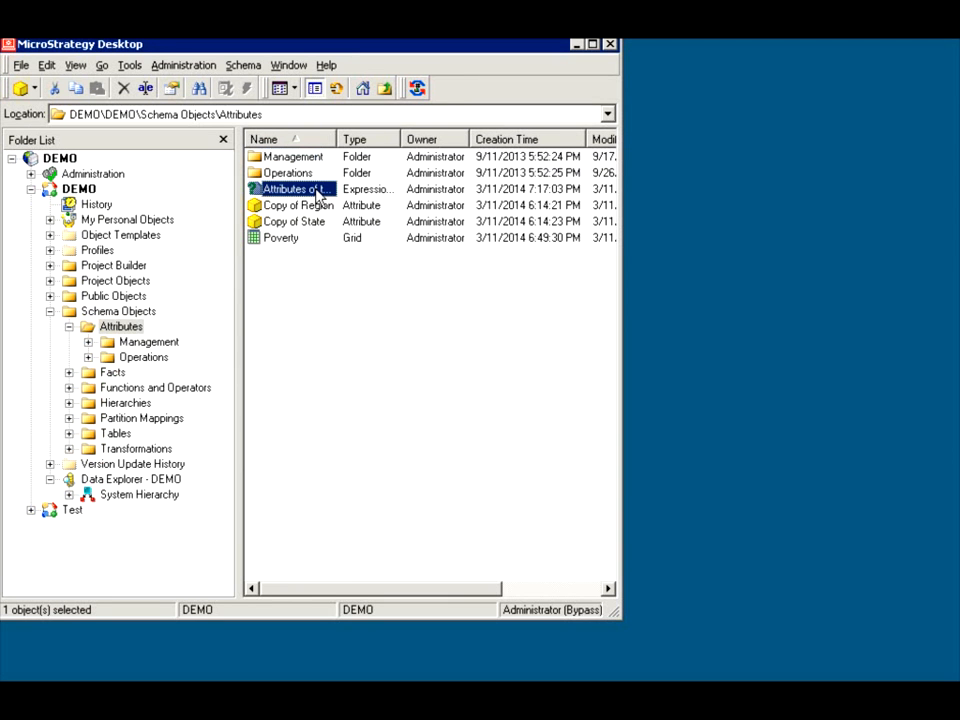
# - Add the "Attributes of the R to S hierarchy" prompt to the Poverty report's filter and save the report
pyautogui.click(281, 240)
pyautogui.rightClick(280, 239)
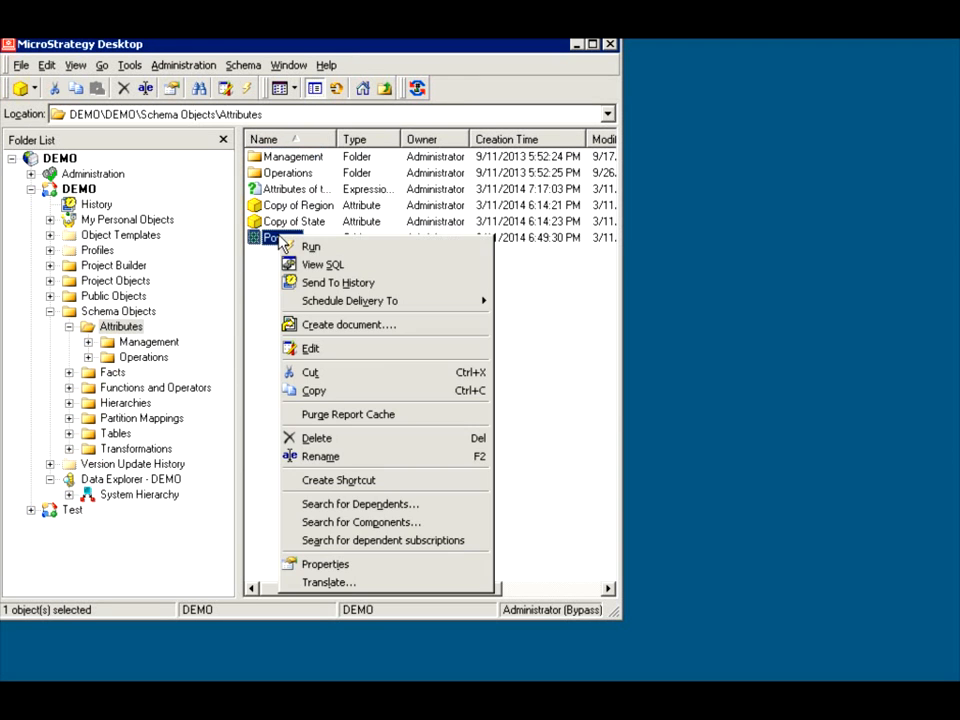
pyautogui.click(324, 347)
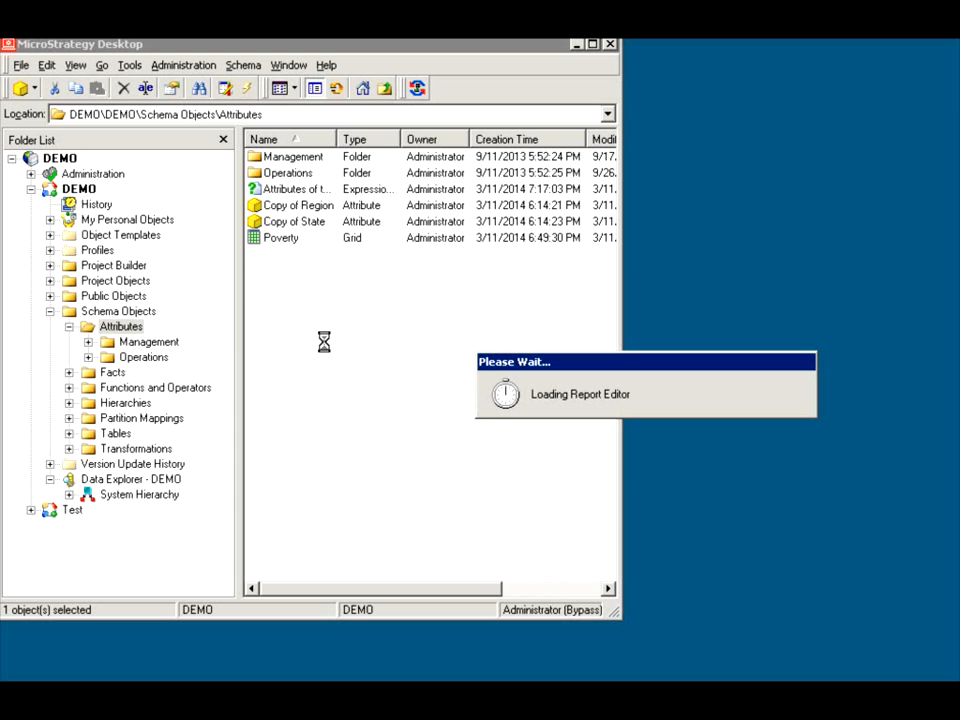
pyautogui.moveTo(262, 189); pyautogui.dragTo(673, 370)
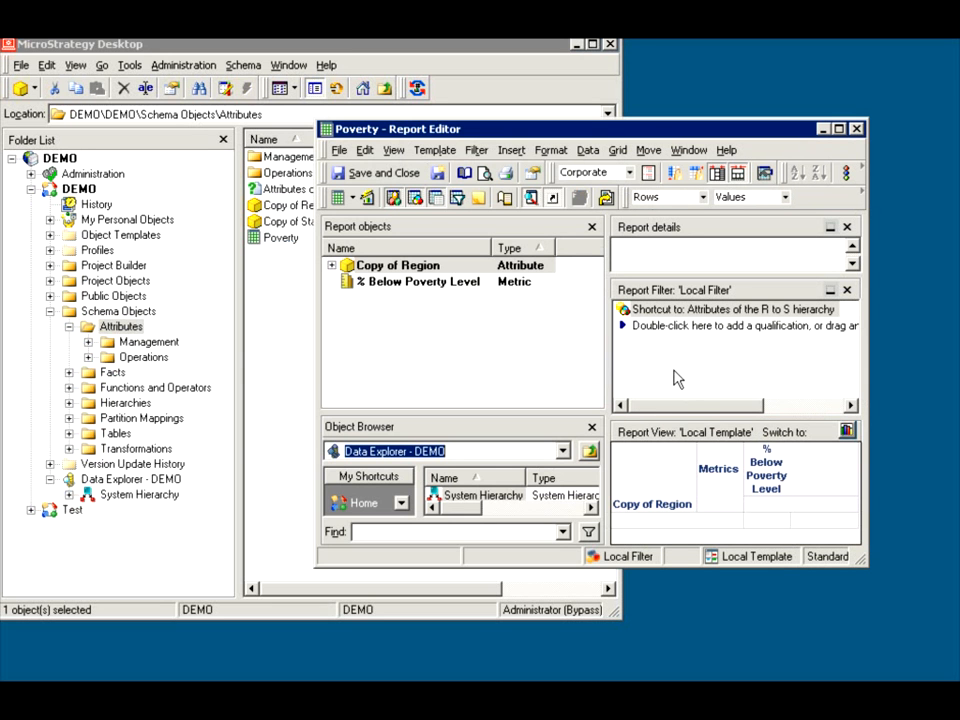
pyautogui.moveTo(858, 558); pyautogui.dragTo(914, 618)
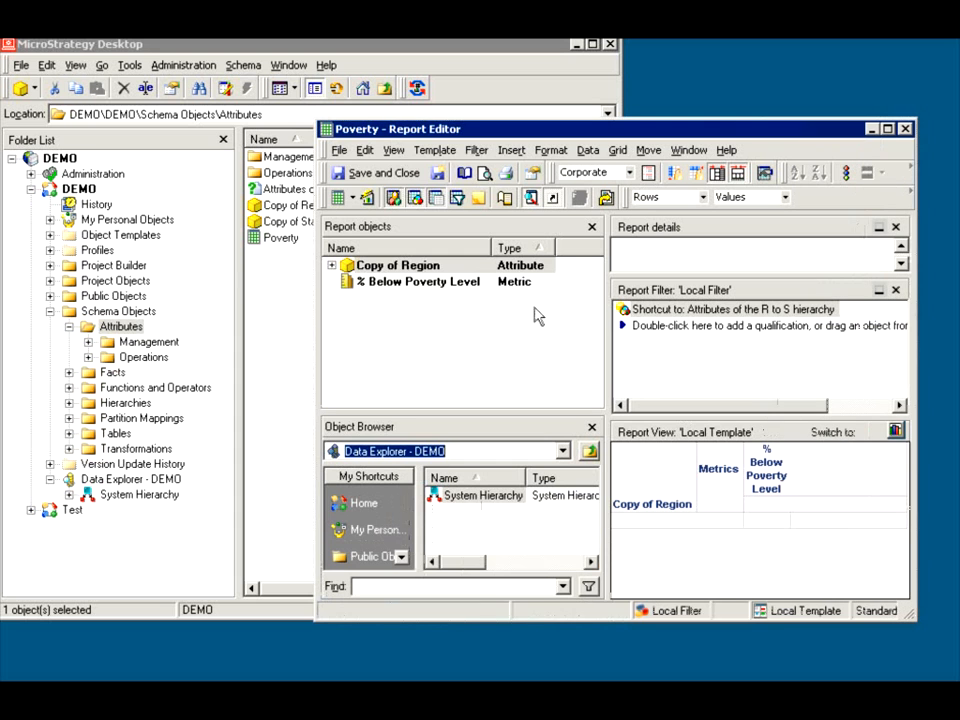
pyautogui.click(337, 151)
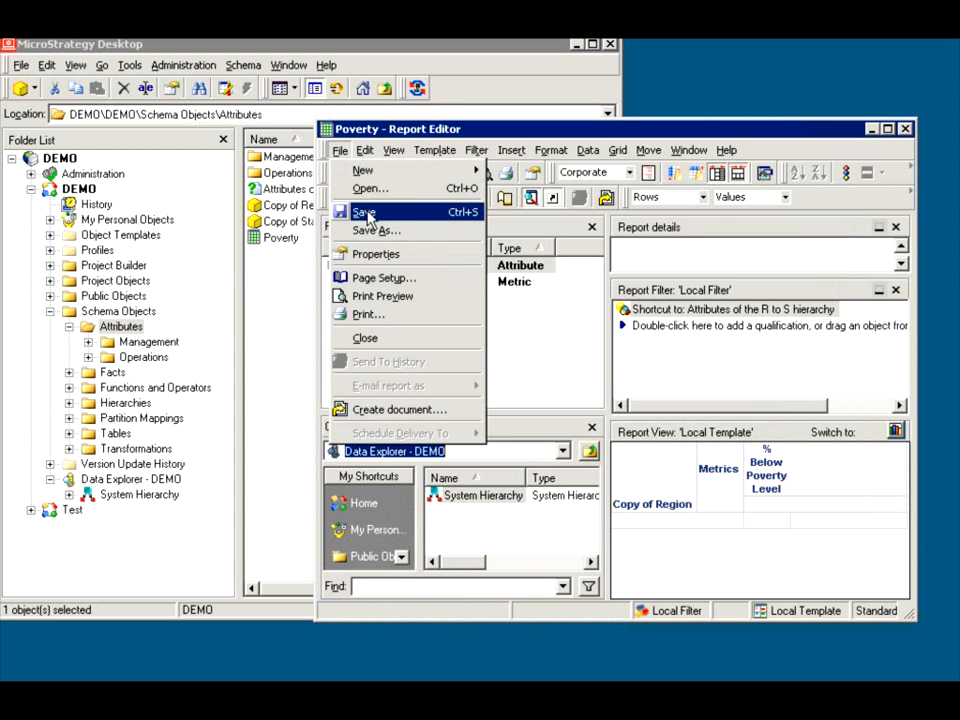
pyautogui.click(350, 207)
# - Run the Poverty report and add Virginia and New Jersey, found under the MA region's Copy of State, to the prompt definition
pyautogui.click(340, 198)
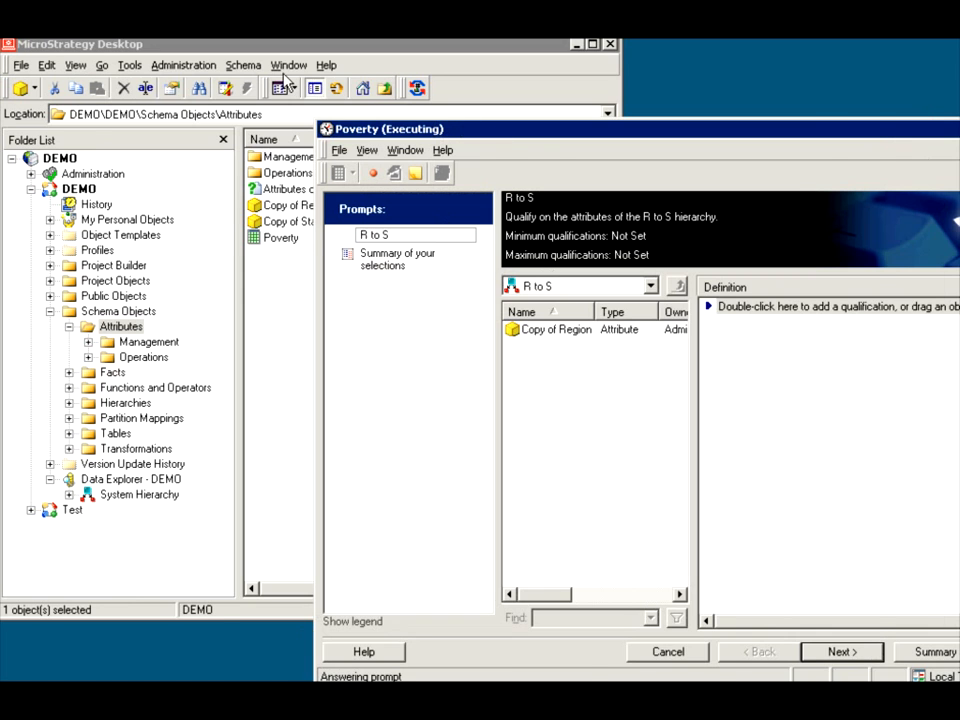
pyautogui.moveTo(463, 131); pyautogui.dragTo(258, 68)
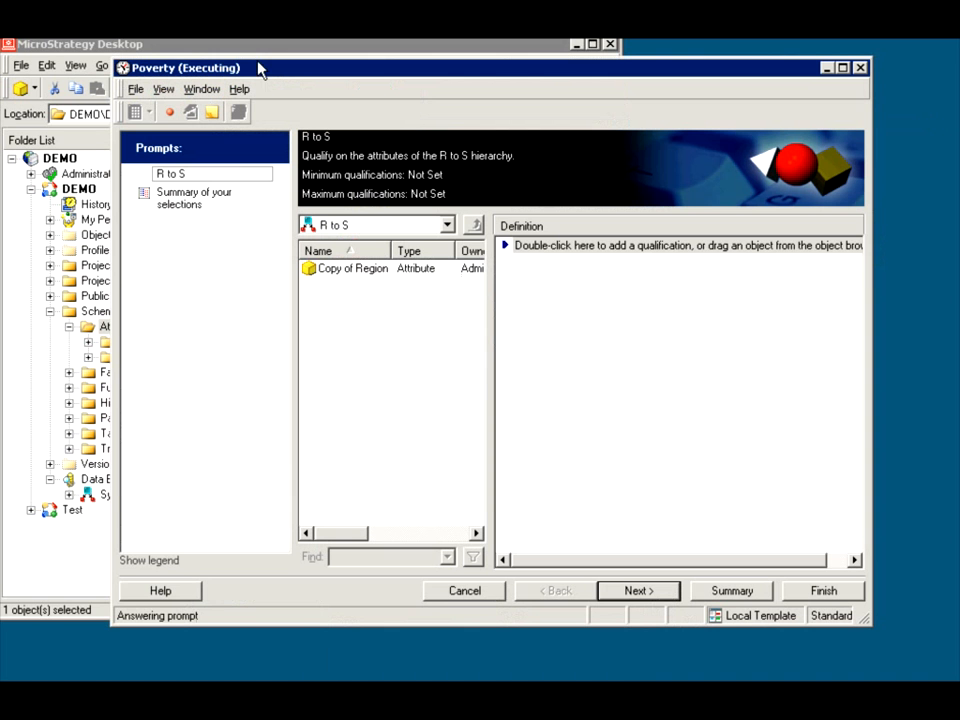
pyautogui.doubleClick(325, 269)
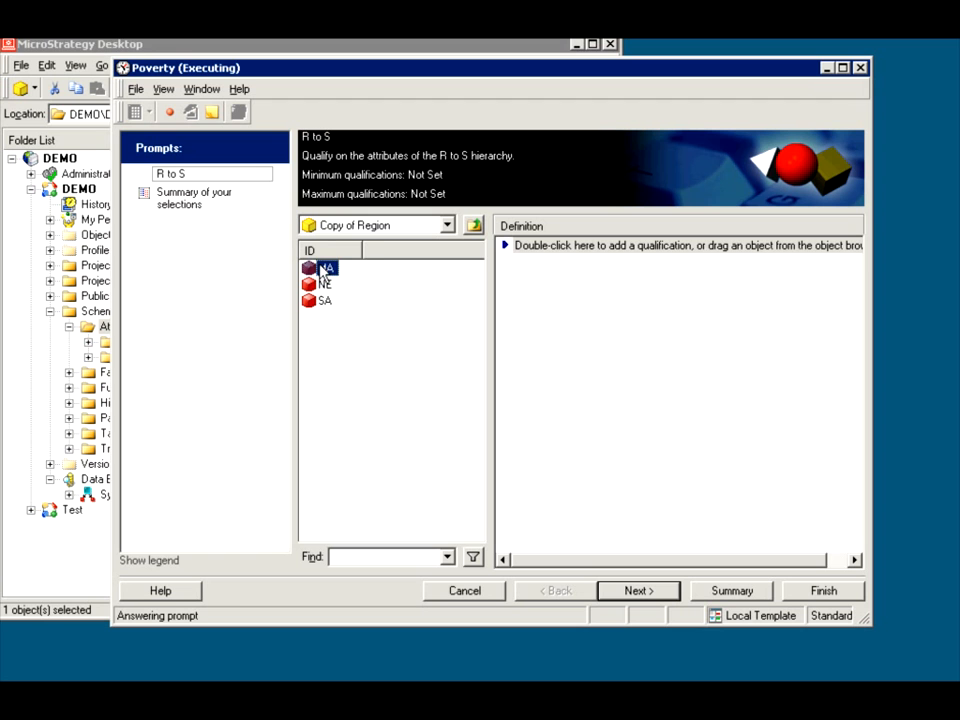
pyautogui.doubleClick(325, 269)
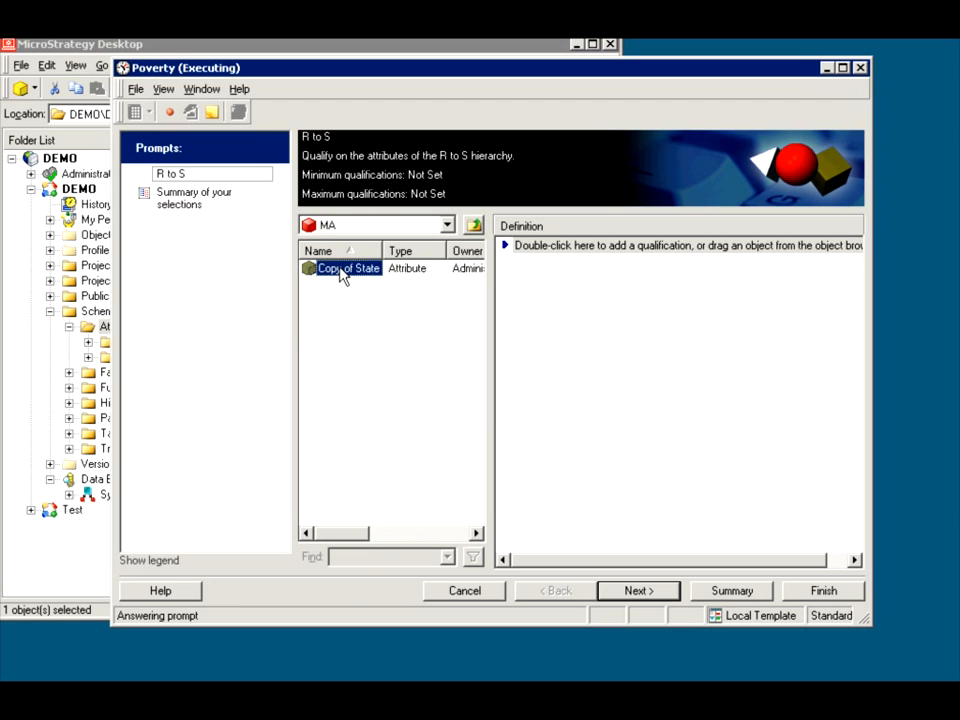
pyautogui.doubleClick(341, 276)
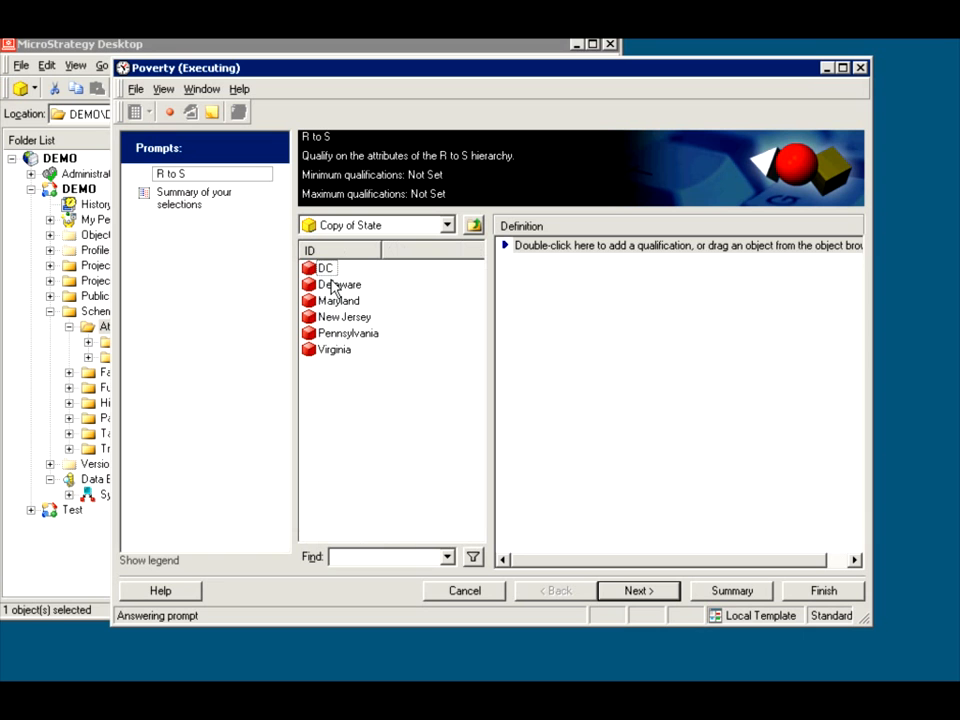
pyautogui.click(337, 285)
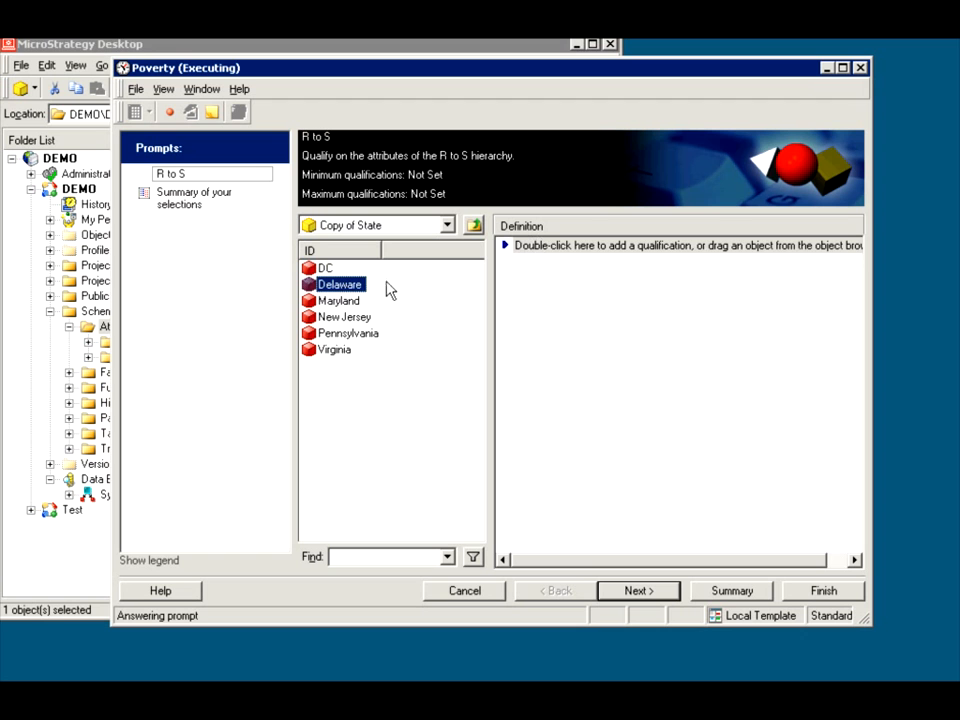
pyautogui.click(330, 349)
pyautogui.moveTo(563, 425); pyautogui.dragTo(565, 420)
pyautogui.moveTo(340, 318); pyautogui.dragTo(564, 409)
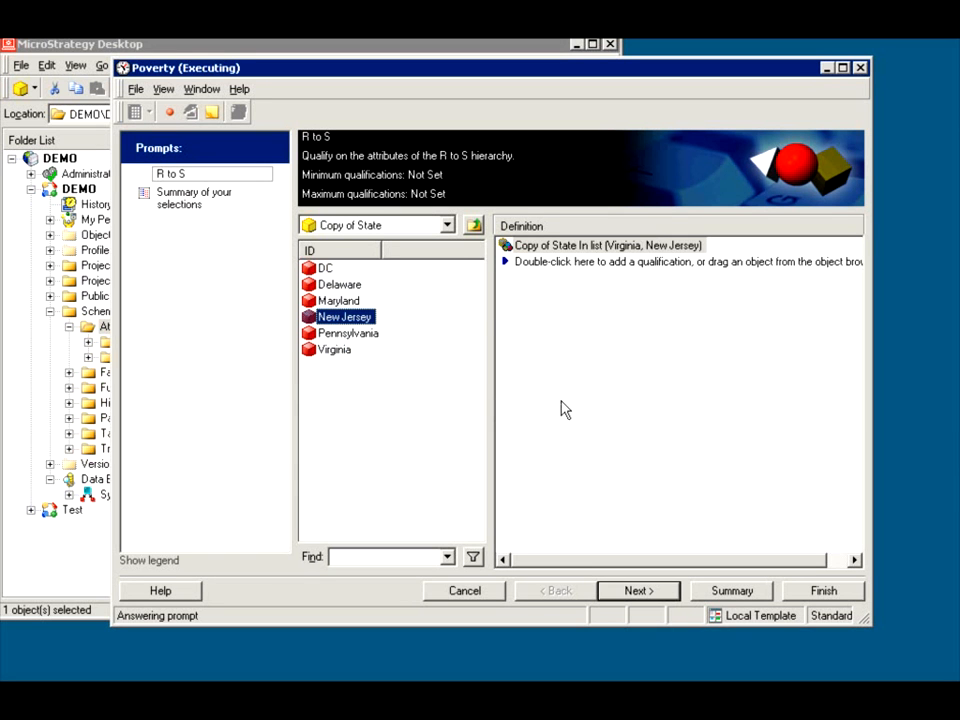
# - Add Georgia from the SA region's Copy of State elements to the prompt definition and finish the prompt
pyautogui.click(474, 226)
pyautogui.click(474, 226)
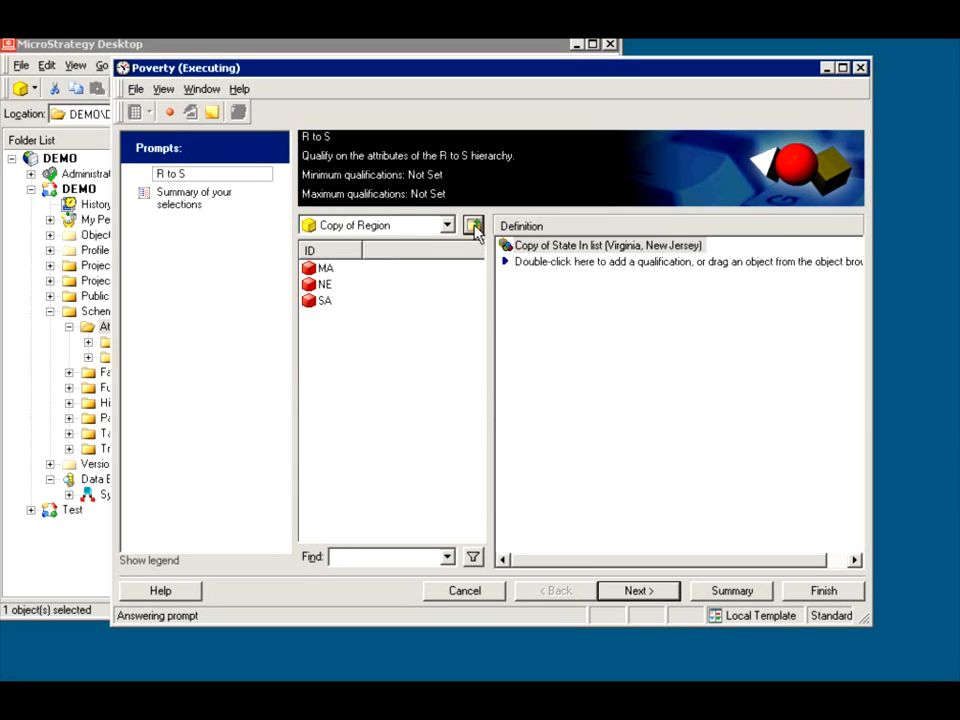
pyautogui.doubleClick(312, 304)
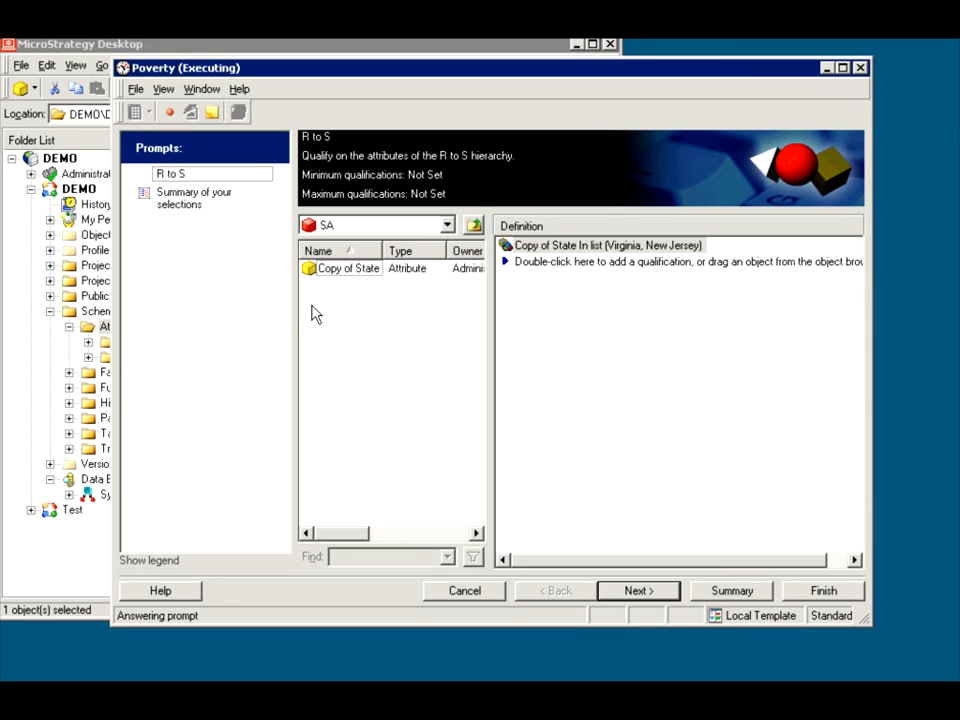
pyautogui.doubleClick(328, 269)
pyautogui.moveTo(335, 305); pyautogui.dragTo(572, 372)
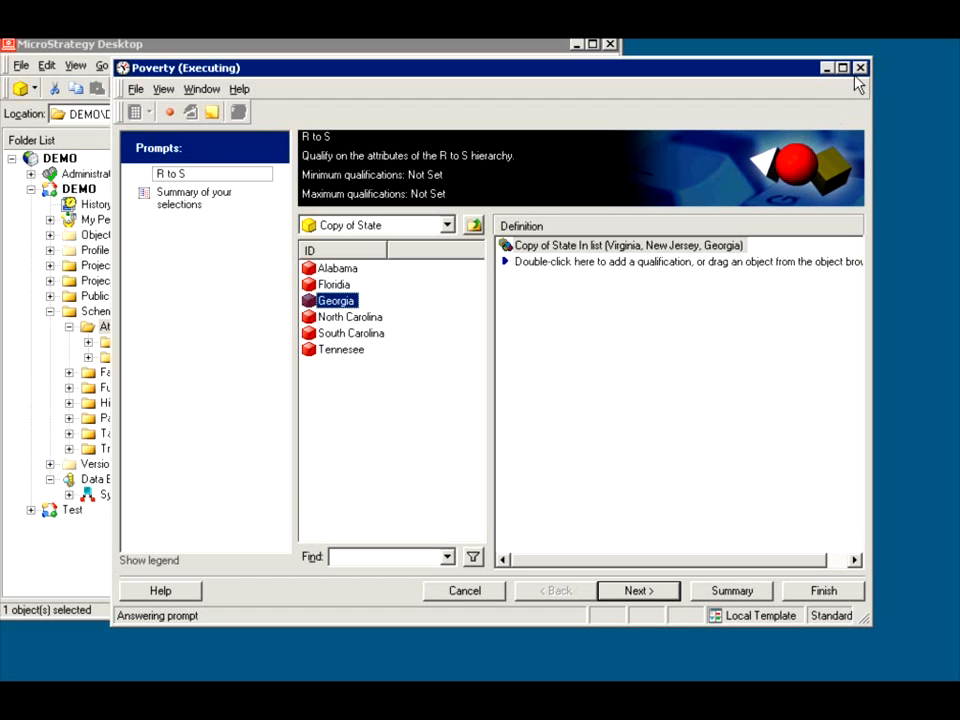
pyautogui.click(824, 592)
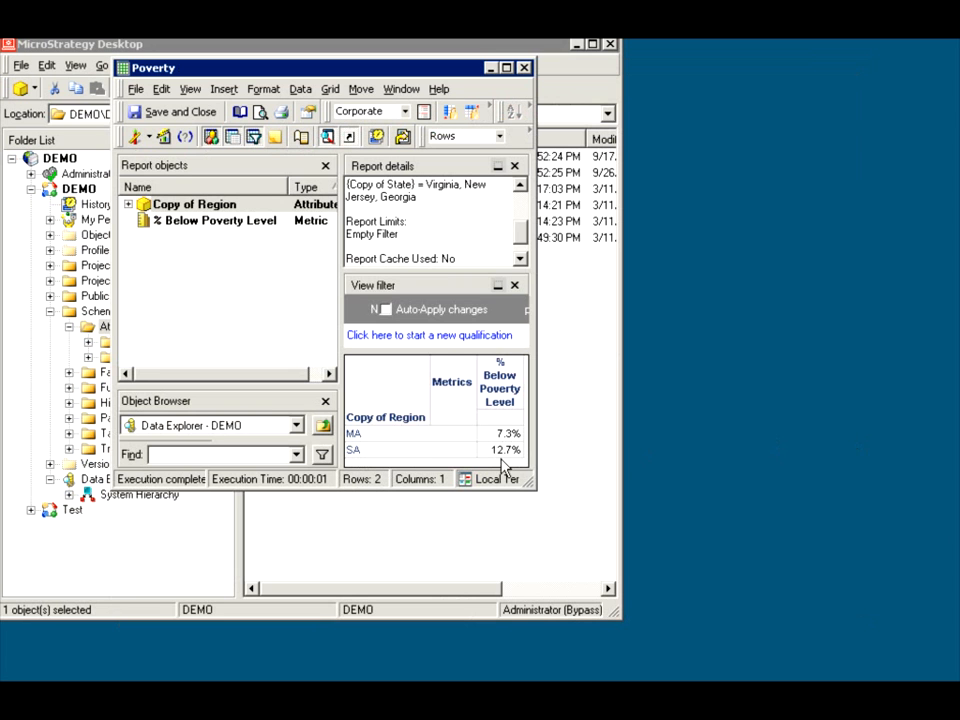
# - Examine the Poverty report's SQL for the condition on the selected states, and close the report
pyautogui.moveTo(538, 488); pyautogui.dragTo(607, 512)
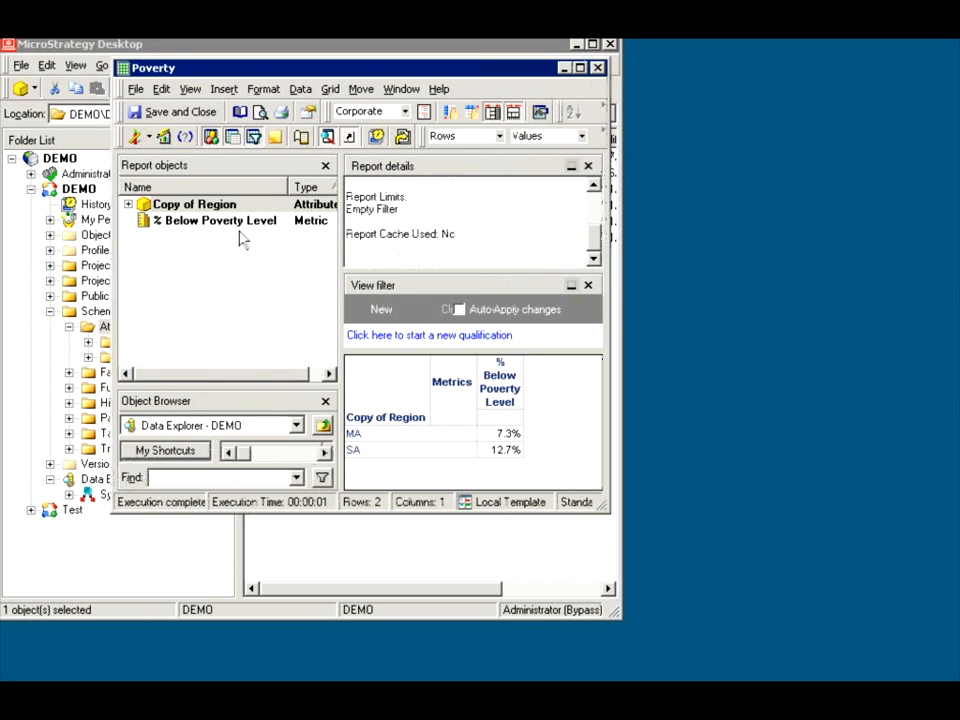
pyautogui.click(150, 139)
pyautogui.click(180, 233)
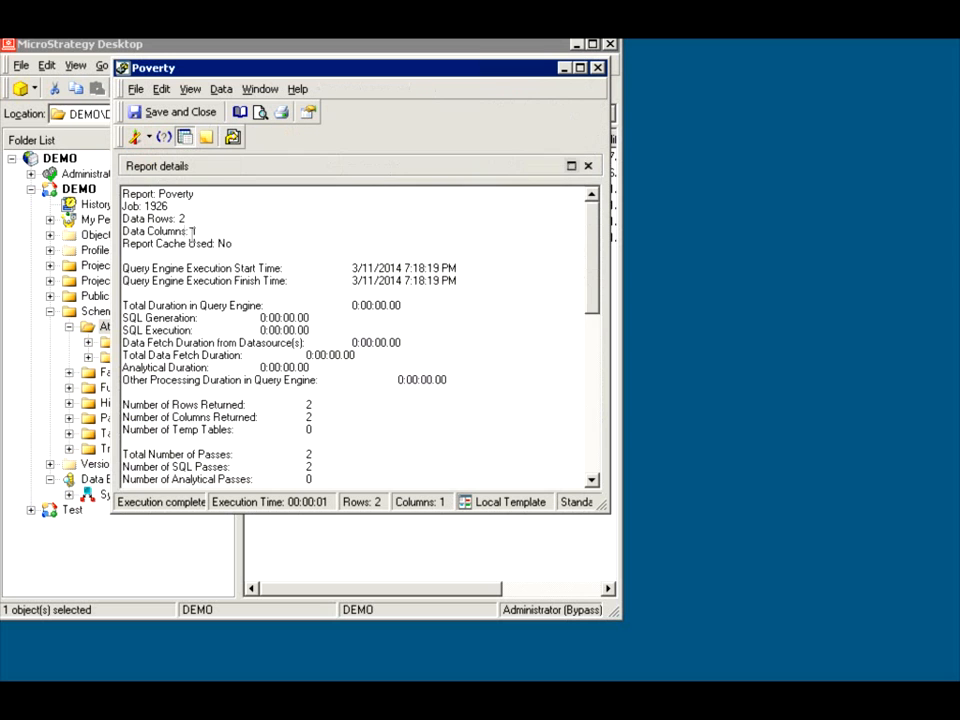
pyautogui.moveTo(592, 290); pyautogui.dragTo(600, 460)
pyautogui.moveTo(172, 368); pyautogui.dragTo(385, 370)
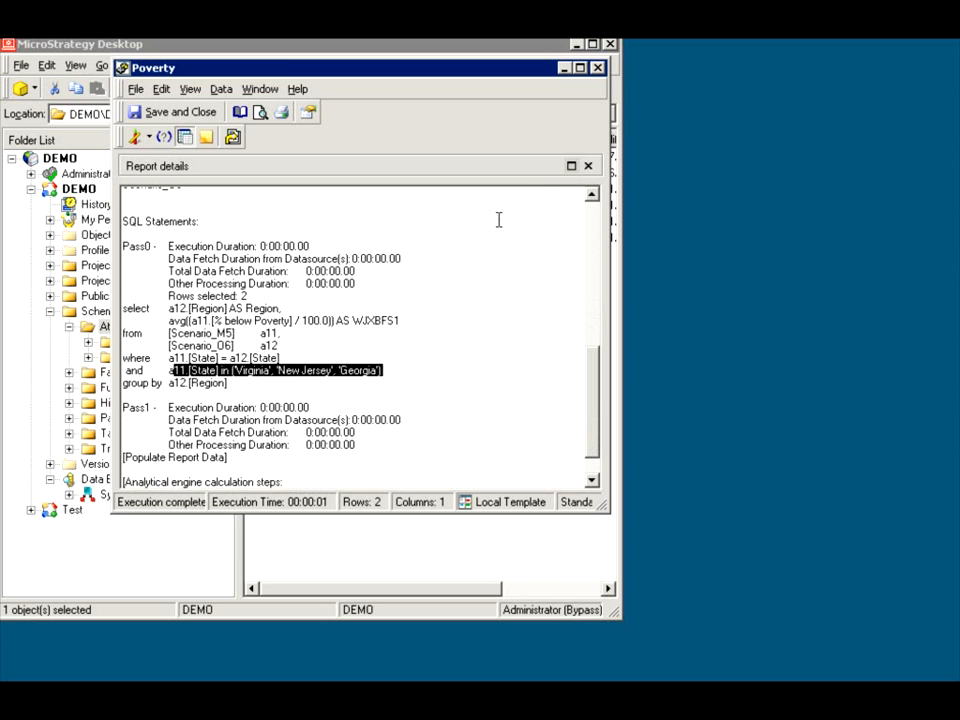
pyautogui.click(597, 68)
pyautogui.click(686, 442)
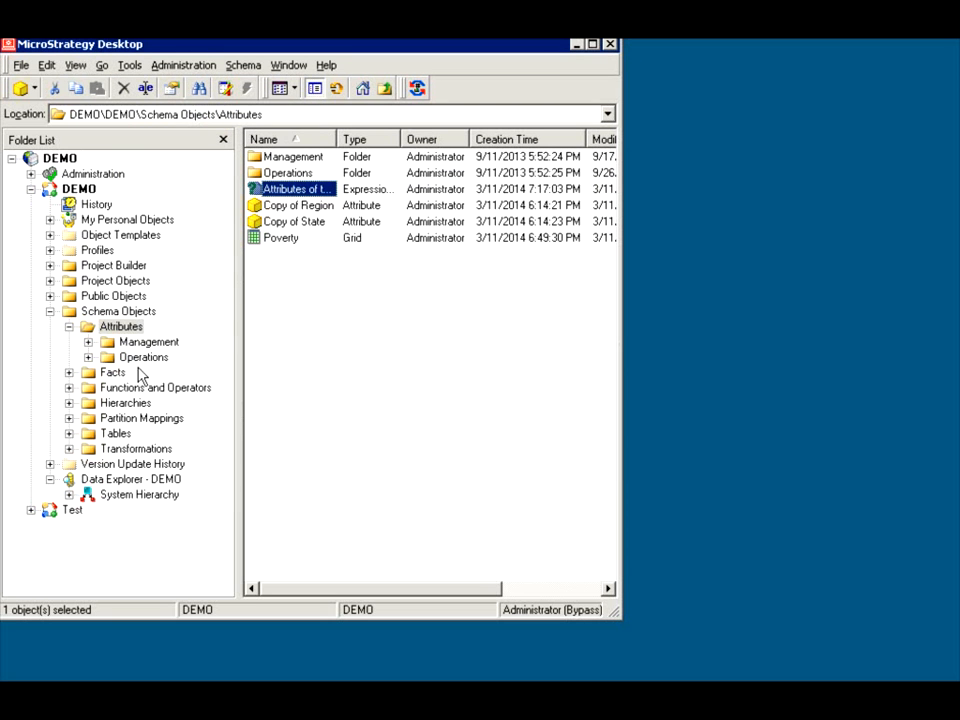
# - Set Copy of State as an entry point in the R to S hierarchy, and save and close the hierarchy
pyautogui.click(69, 403)
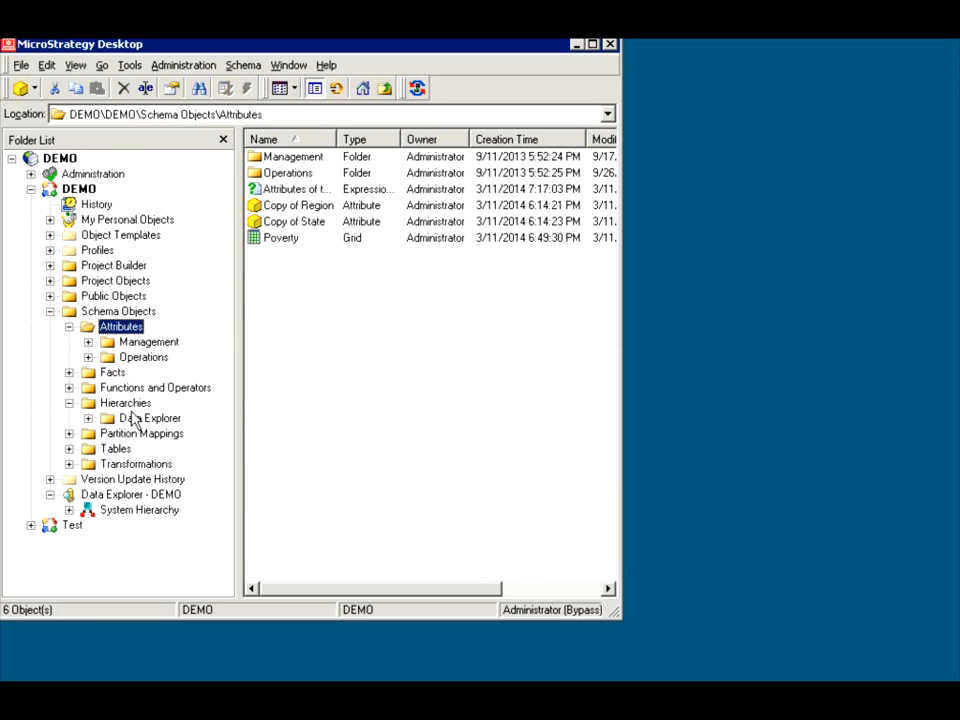
pyautogui.click(112, 403)
pyautogui.doubleClick(275, 173)
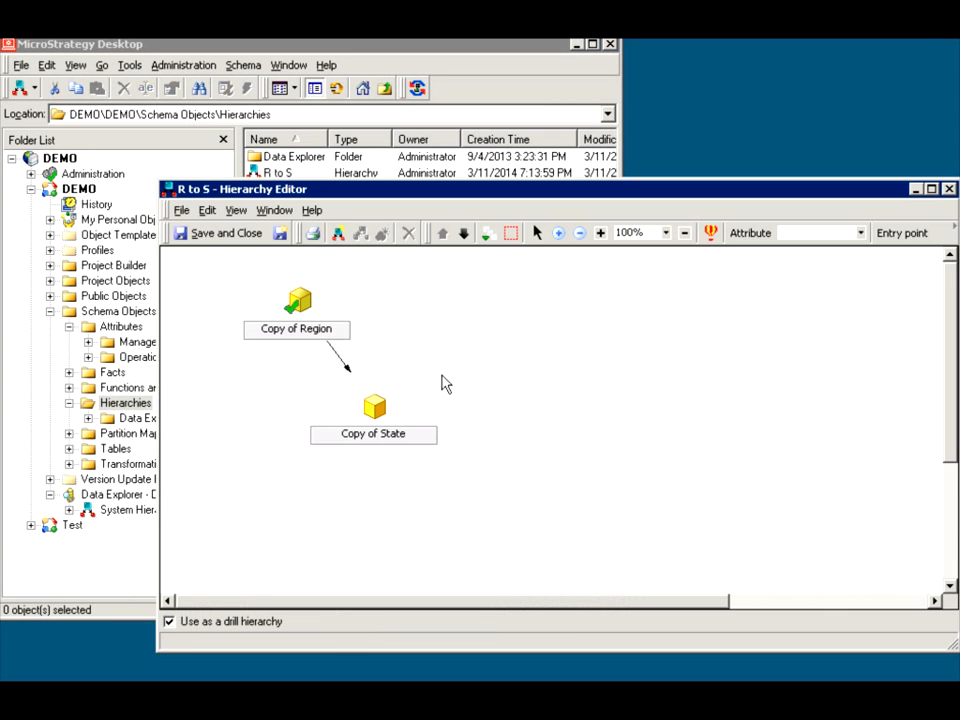
pyautogui.click(375, 431)
pyautogui.rightClick(375, 428)
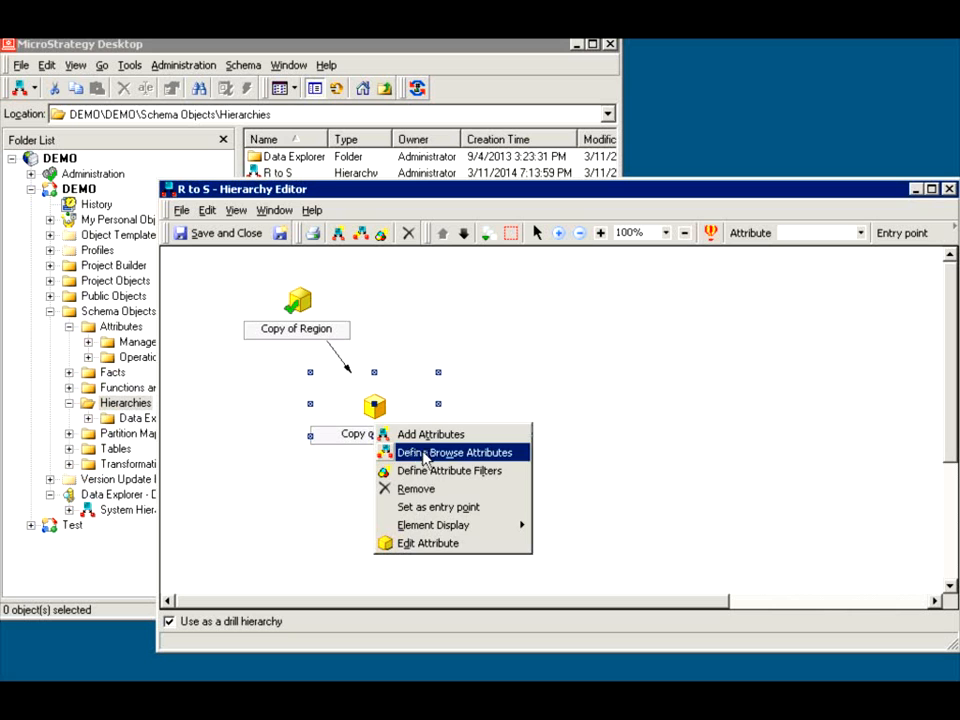
pyautogui.click(450, 507)
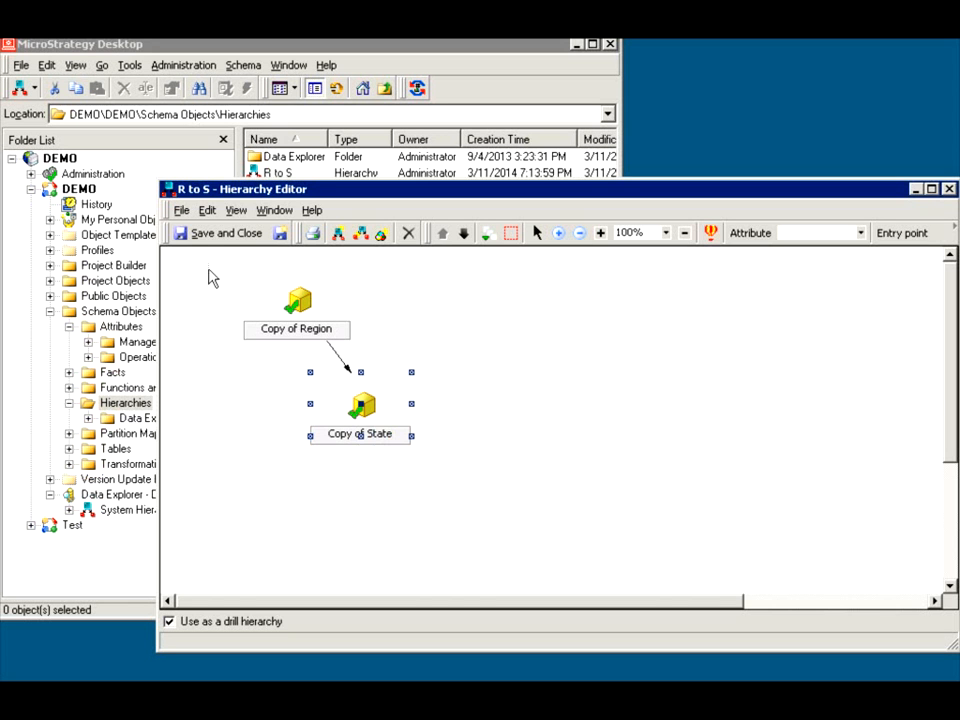
pyautogui.click(187, 235)
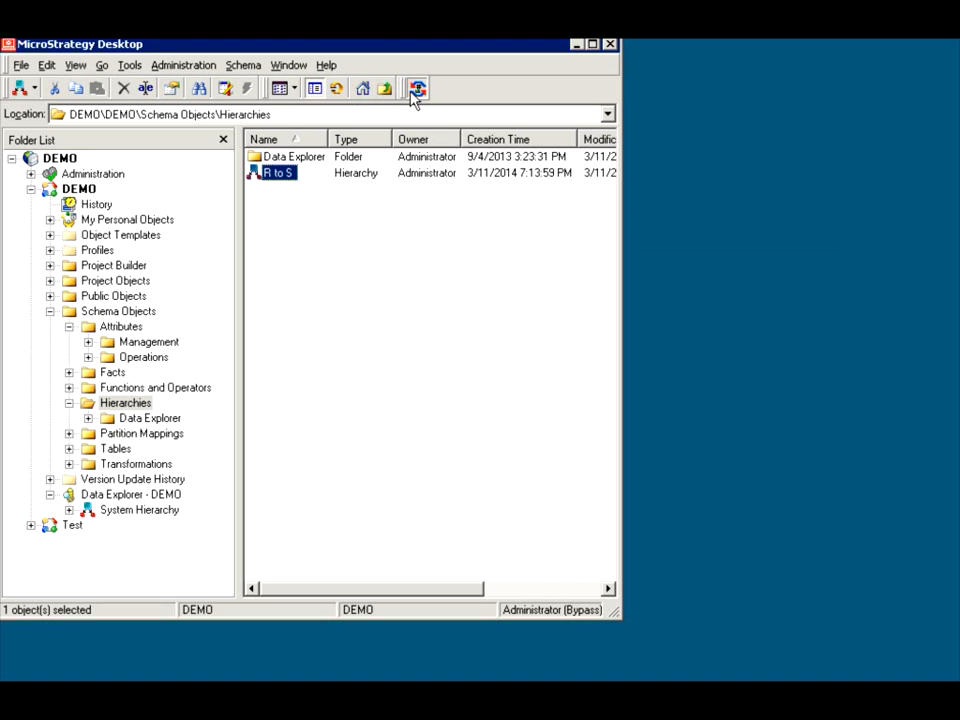
# - Update the project schema
pyautogui.click(414, 90)
pyautogui.click(508, 447)
pyautogui.click(623, 487)
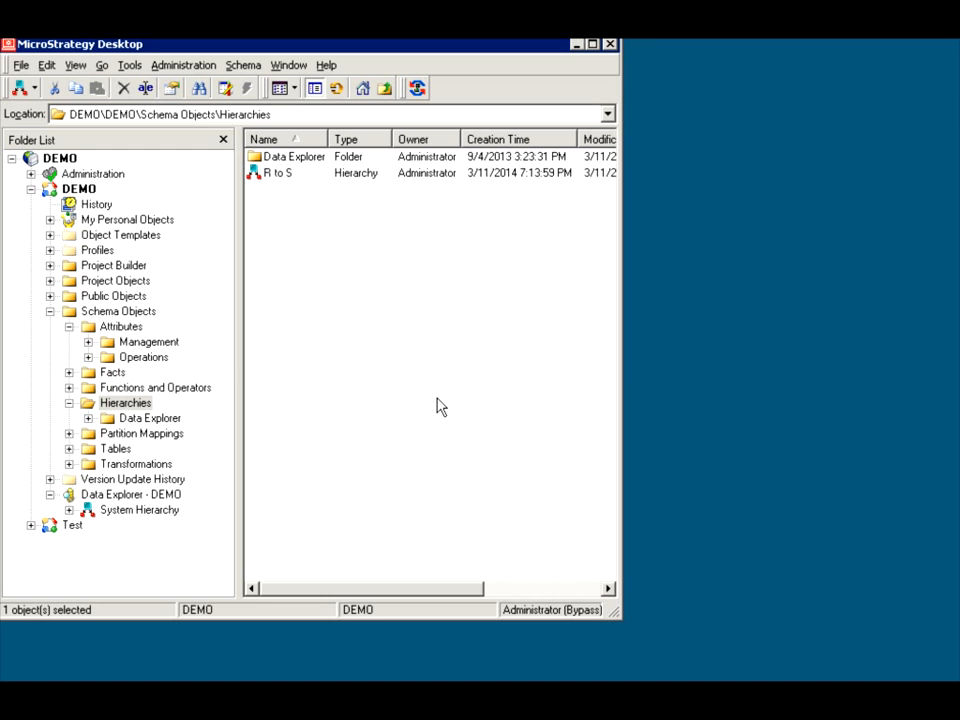
# - Run the Poverty report again and browse the Copy of Region and Copy of State elements directly from the prompt's entry points
pyautogui.click(132, 325)
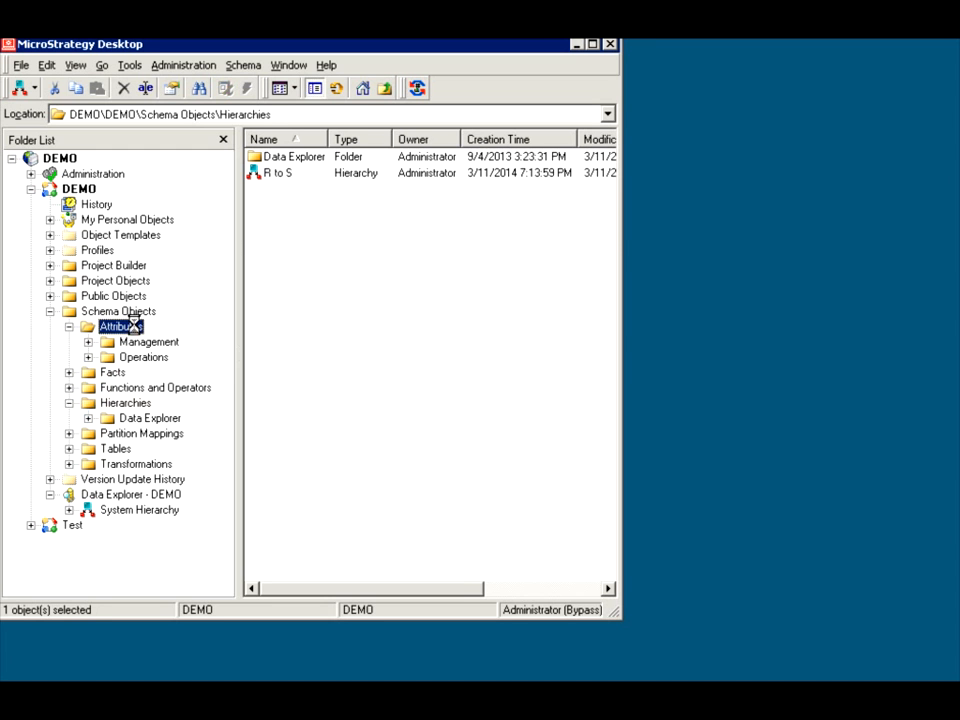
pyautogui.doubleClick(270, 240)
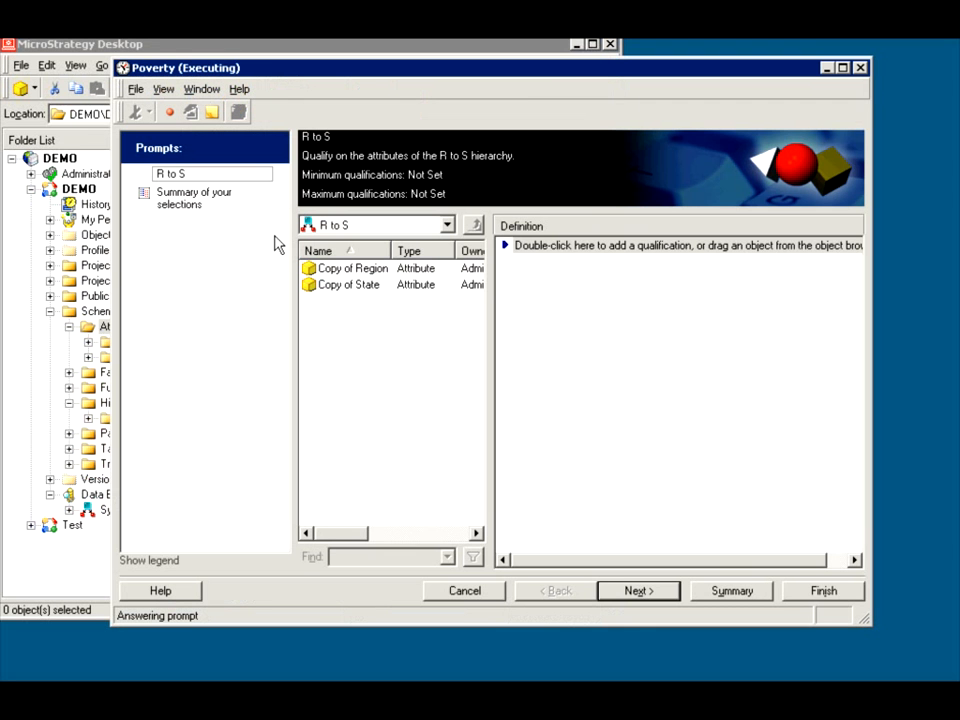
pyautogui.click(340, 268)
pyautogui.click(352, 284)
pyautogui.click(357, 271)
pyautogui.click(366, 284)
pyautogui.click(372, 272)
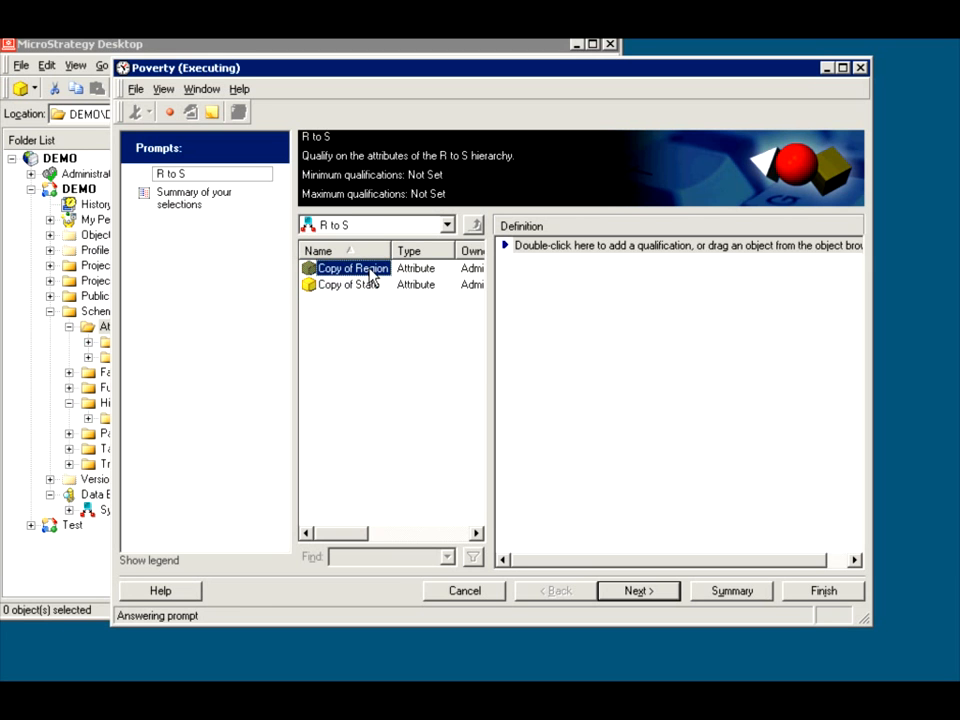
pyautogui.doubleClick(372, 272)
pyautogui.click(476, 225)
pyautogui.doubleClick(345, 284)
pyautogui.click(476, 225)
# - Browse from Copy of Region through NE to its Copy of State elements, and close the report without answering the prompt
pyautogui.doubleClick(350, 268)
pyautogui.doubleClick(325, 284)
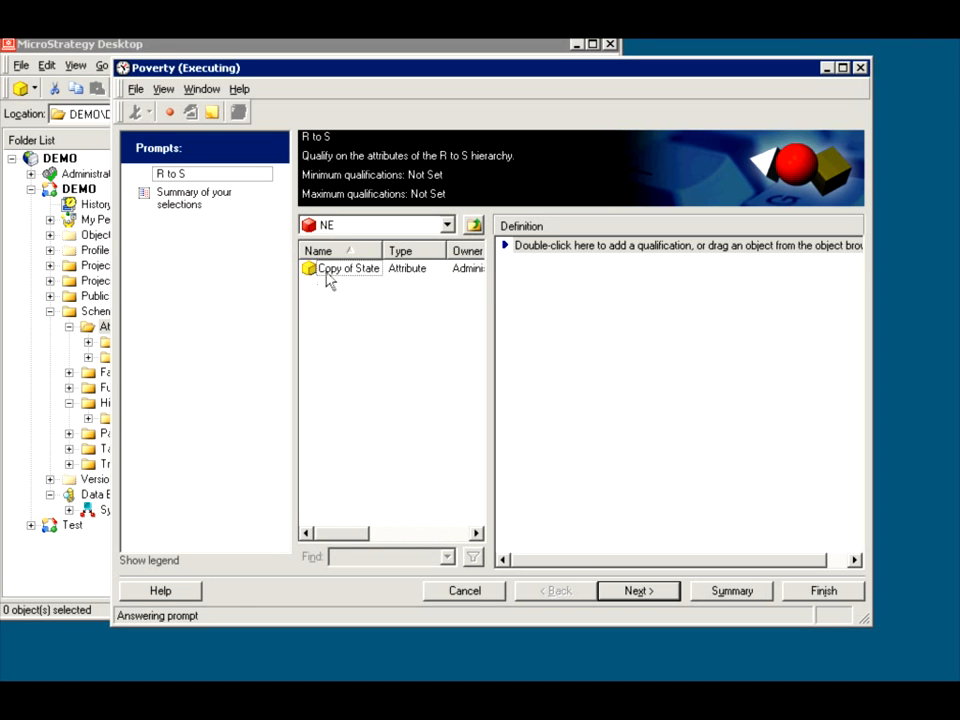
pyautogui.doubleClick(330, 270)
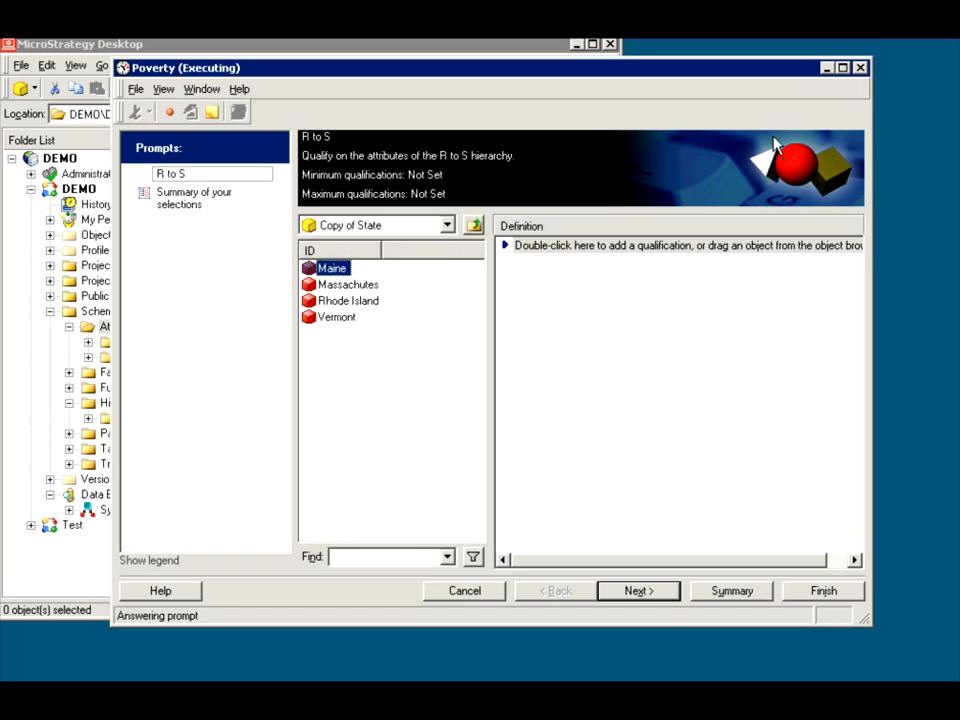
pyautogui.click(859, 68)
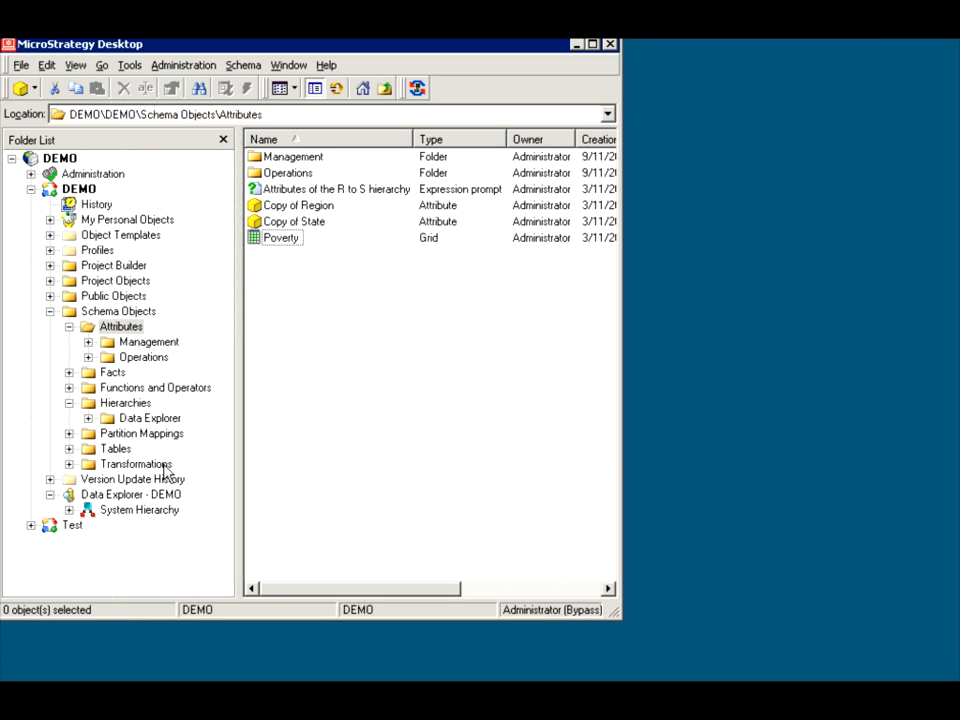
# - Open the R to S hierarchy from the project's Hierarchies folder for editing
pyautogui.click(122, 404)
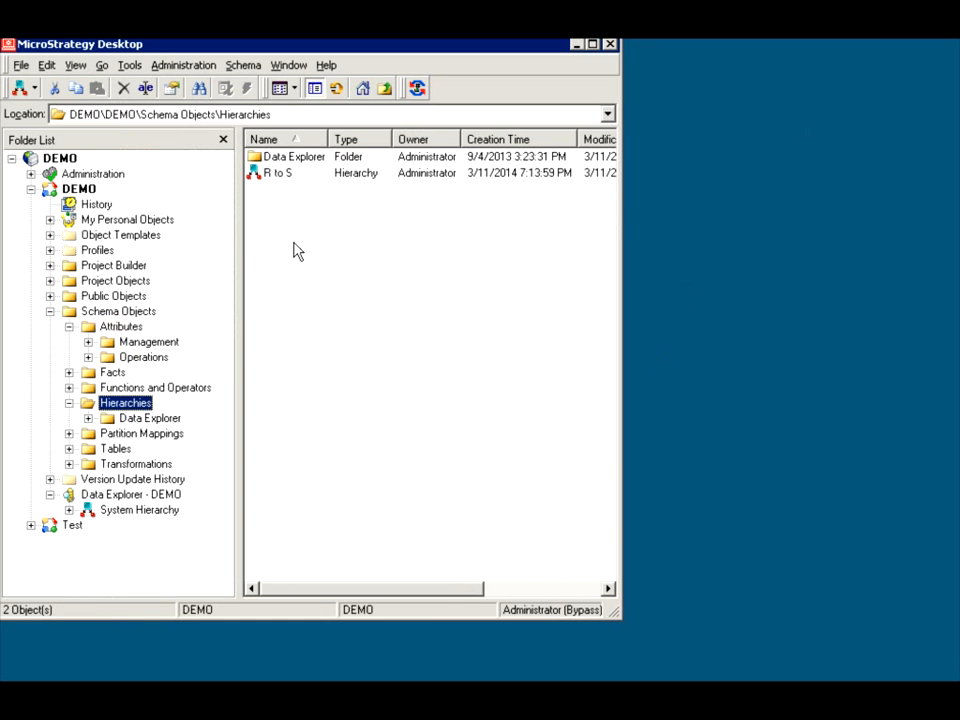
pyautogui.click(276, 161)
pyautogui.doubleClick(277, 174)
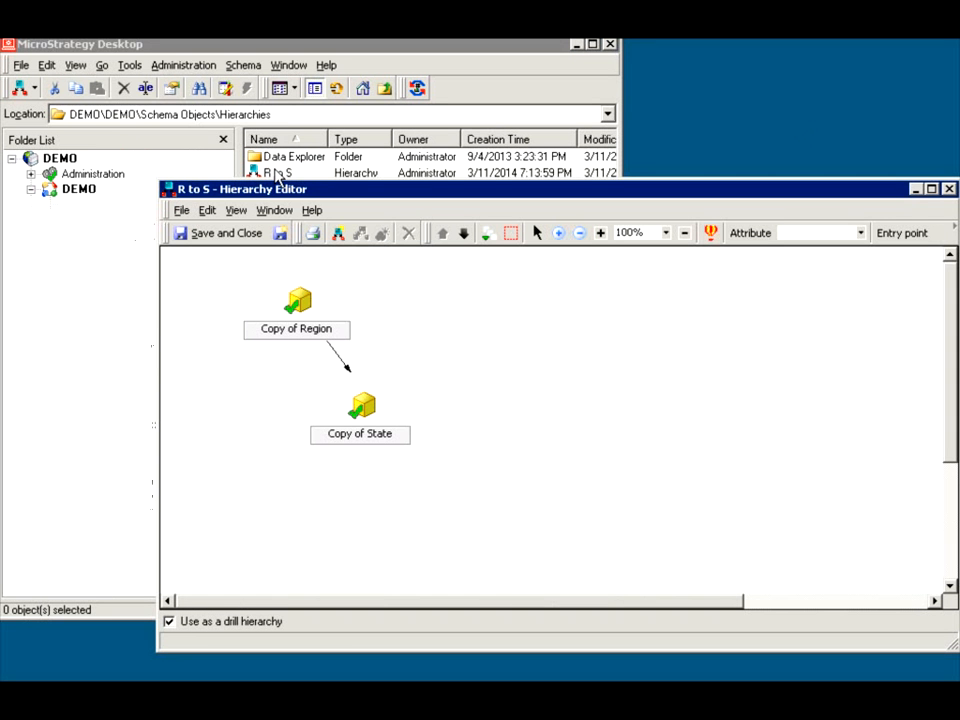
pyautogui.click(364, 420)
pyautogui.rightClick(364, 421)
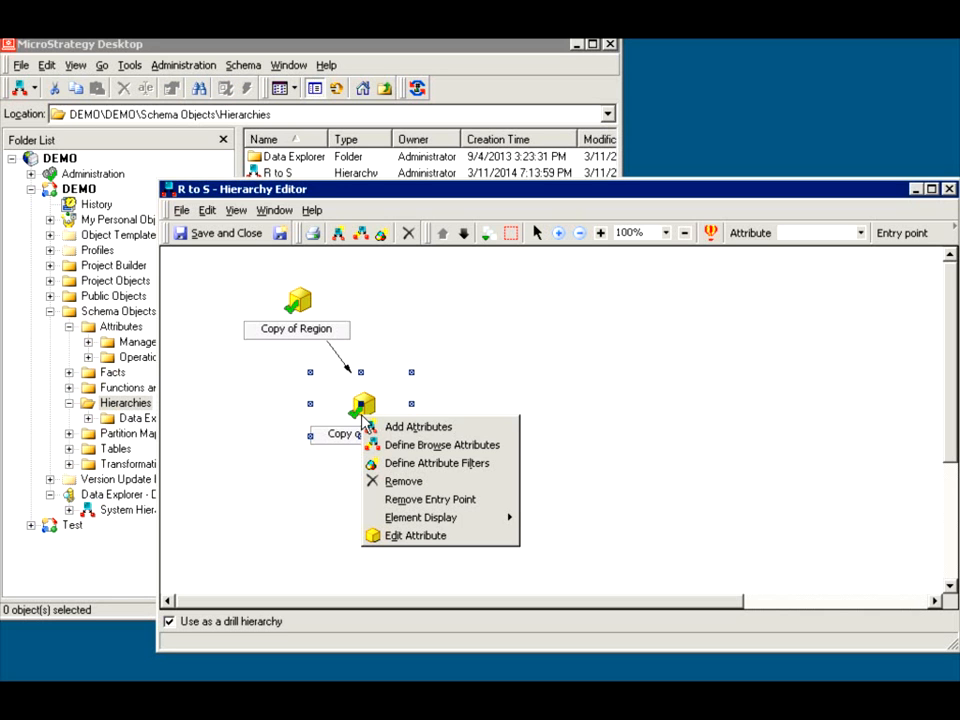
pyautogui.click(427, 467)
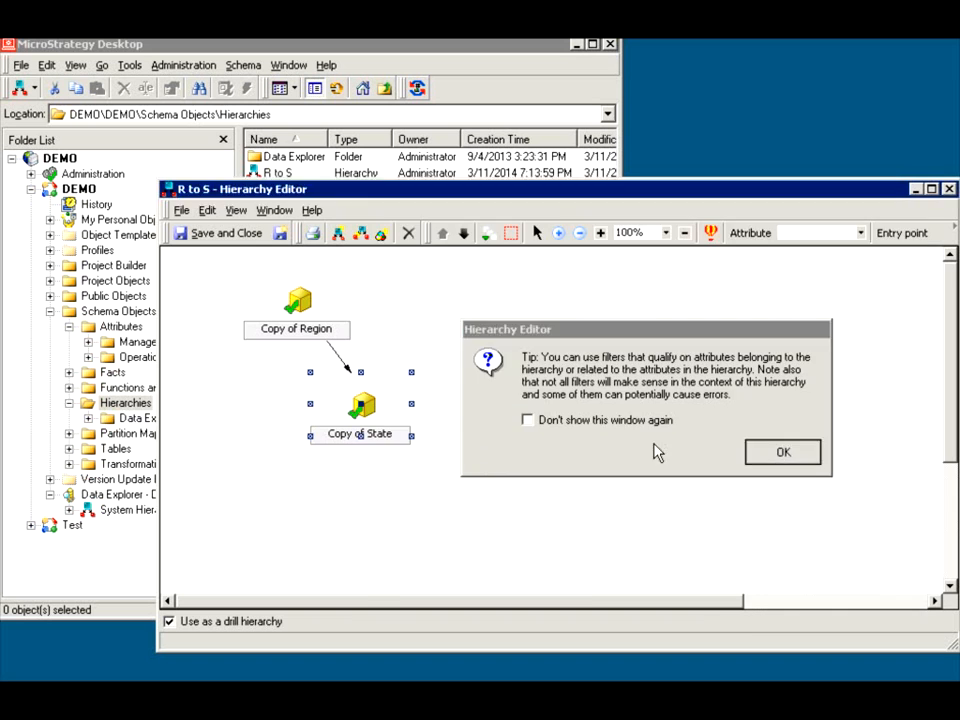
pyautogui.click(760, 452)
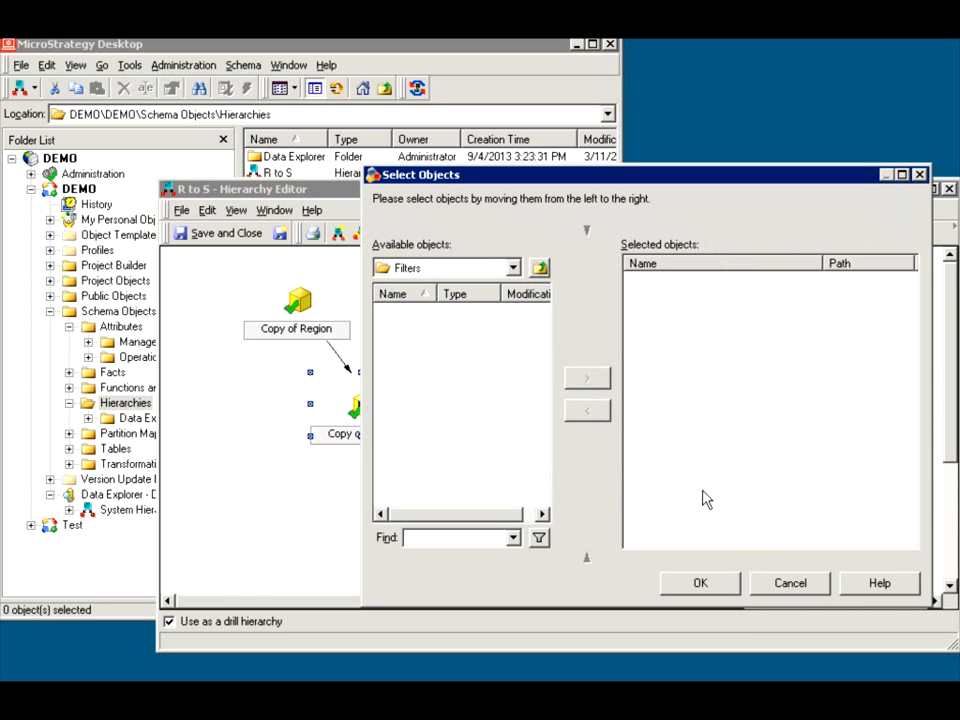
pyautogui.click(781, 583)
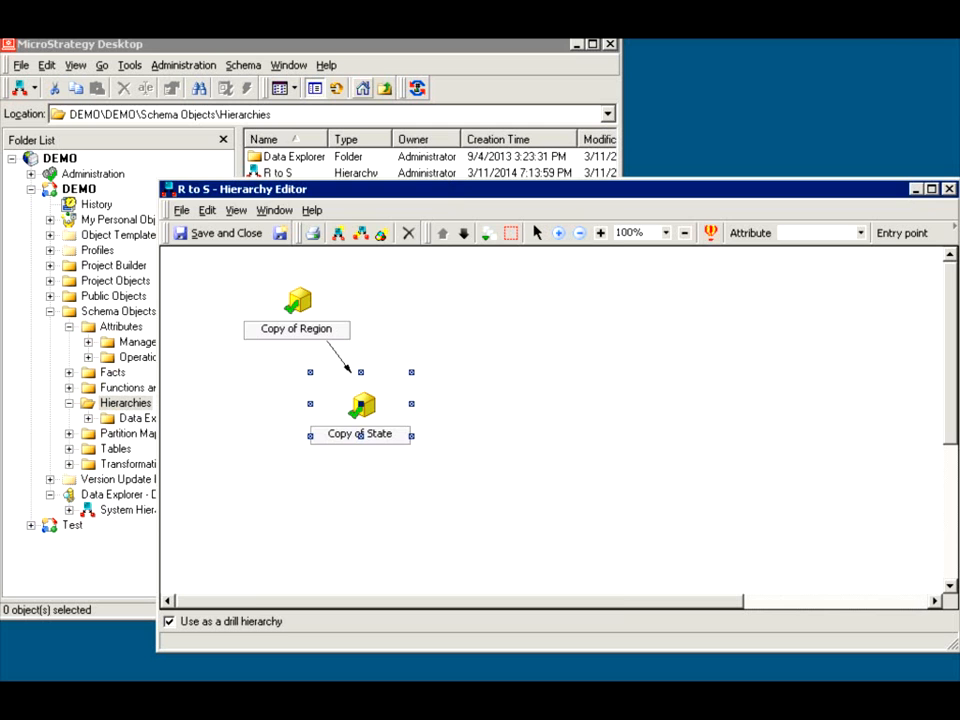
# - Create a new filter in the Attributes folder and add an attribute qualification on Copy of State
pyautogui.click(330, 55)
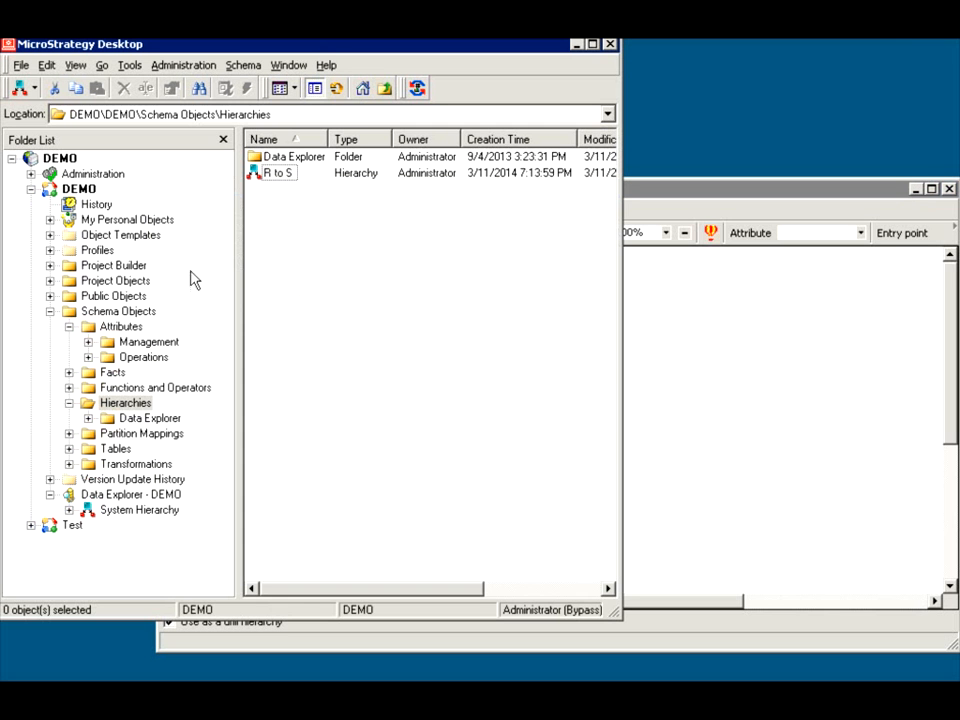
pyautogui.click(126, 328)
pyautogui.rightClick(261, 273)
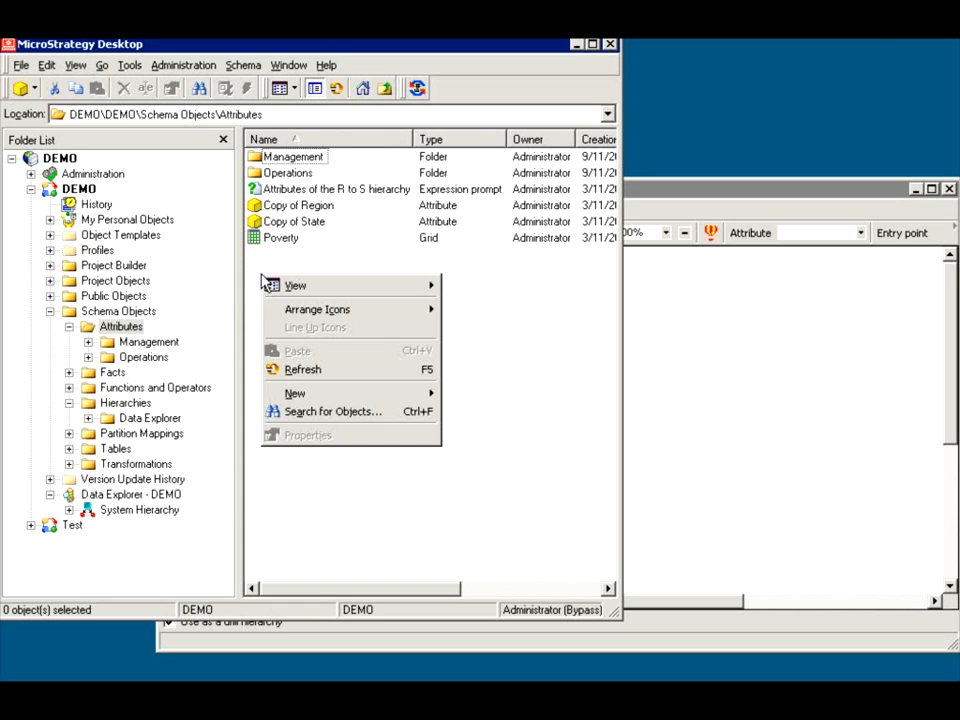
pyautogui.moveTo(420, 396)
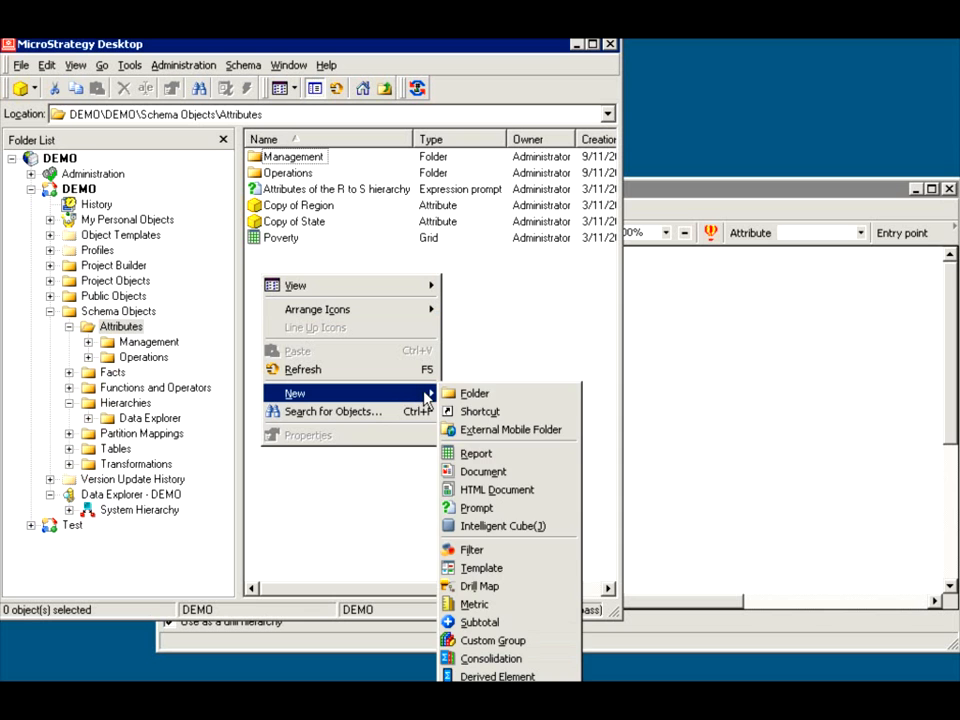
pyautogui.click(477, 549)
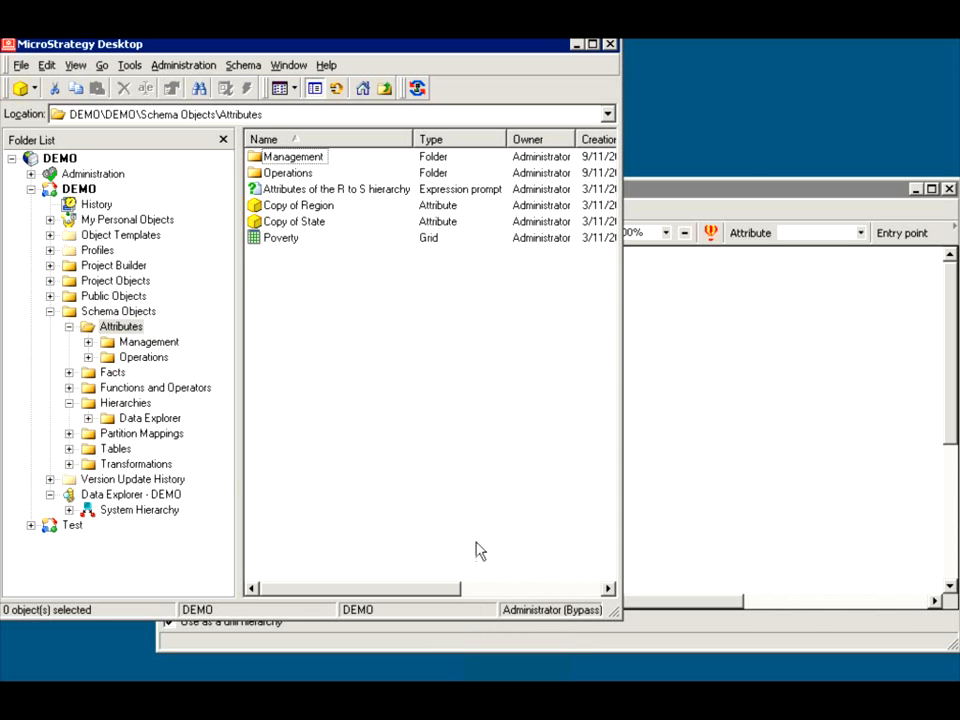
pyautogui.click(350, 463)
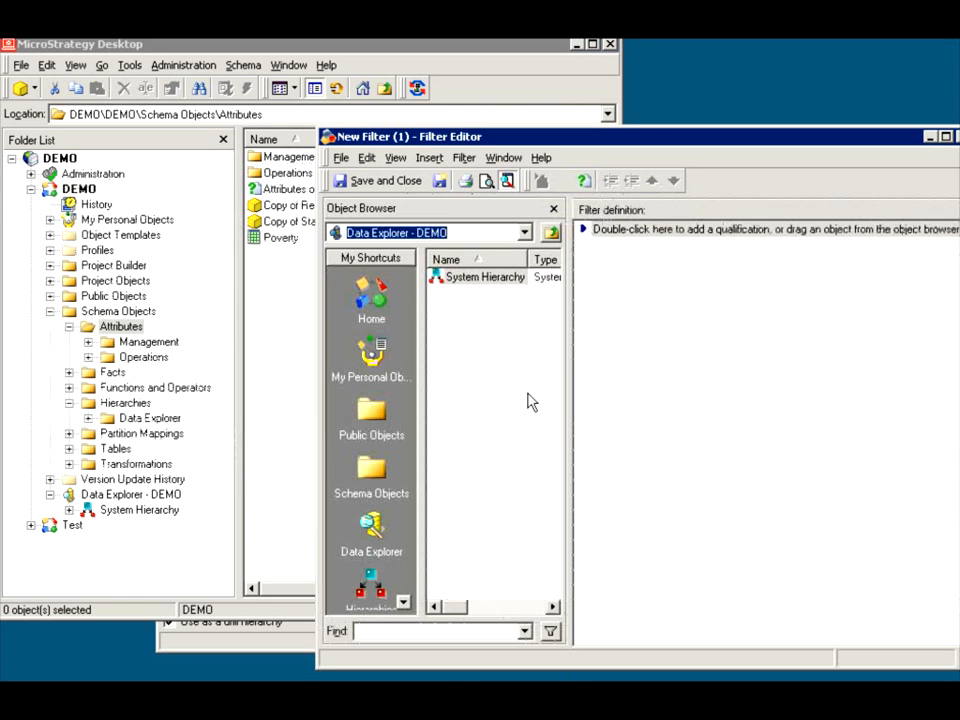
pyautogui.doubleClick(598, 233)
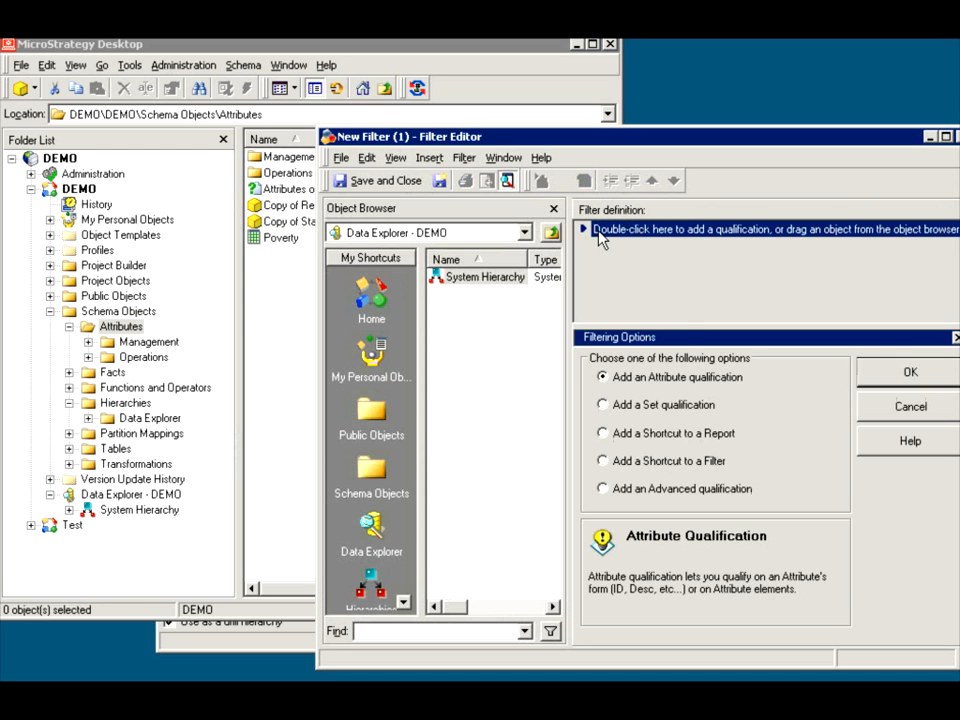
pyautogui.click(950, 371)
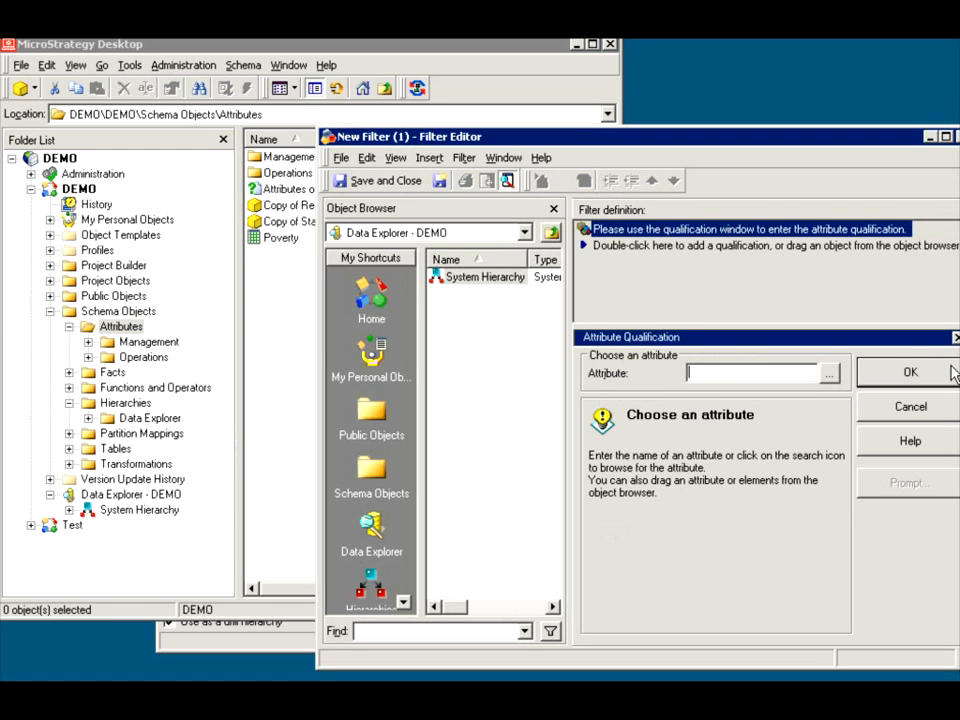
pyautogui.write('copy')
pyautogui.press('Return')
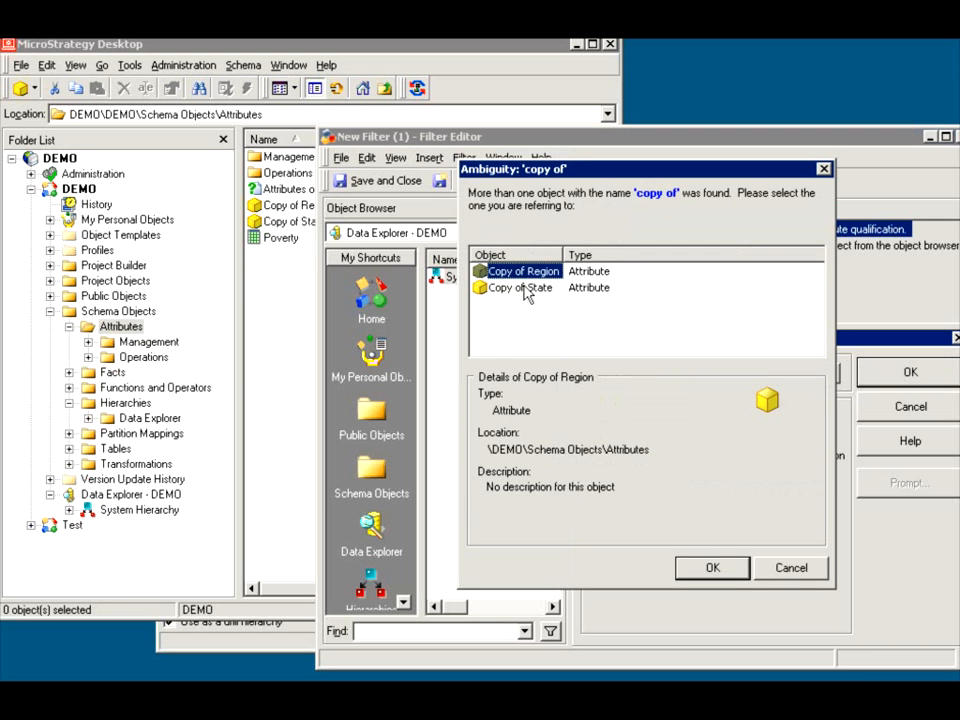
pyautogui.click(520, 287)
pyautogui.click(684, 565)
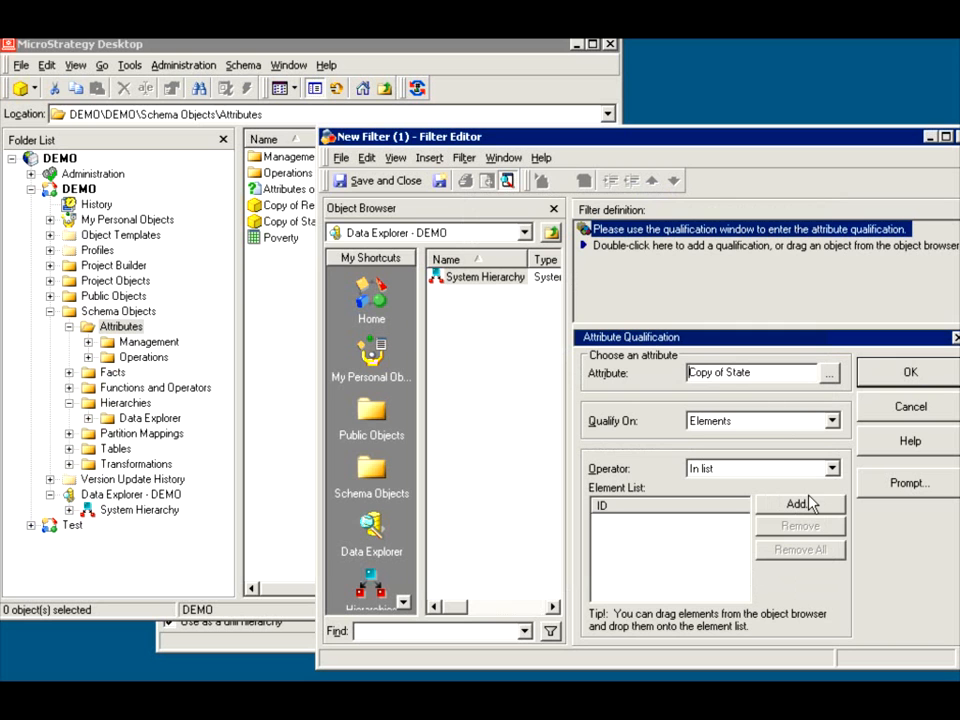
# - Qualify Copy of State on its ID with the operator Begins with and the value A
pyautogui.click(758, 421)
pyautogui.click(712, 450)
pyautogui.click(720, 470)
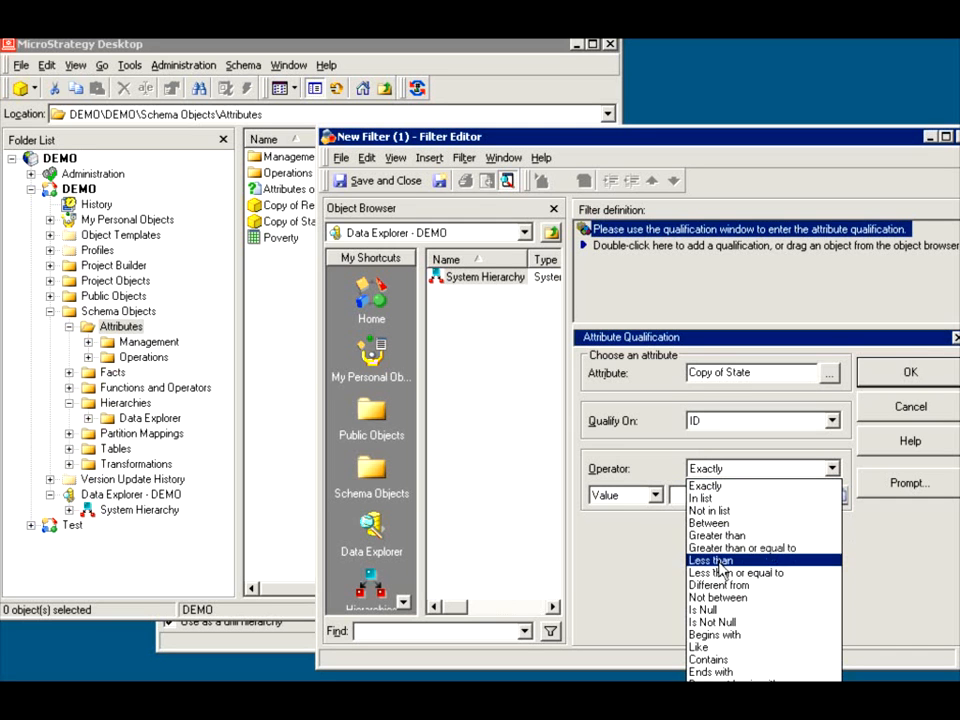
pyautogui.click(718, 634)
pyautogui.click(698, 497)
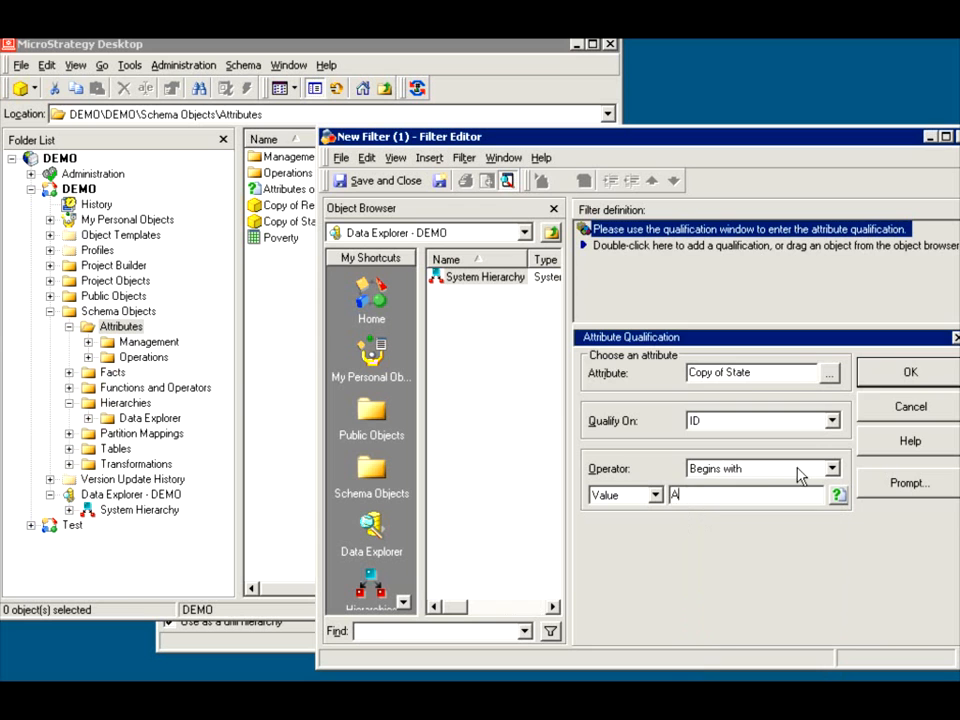
pyautogui.click(880, 378)
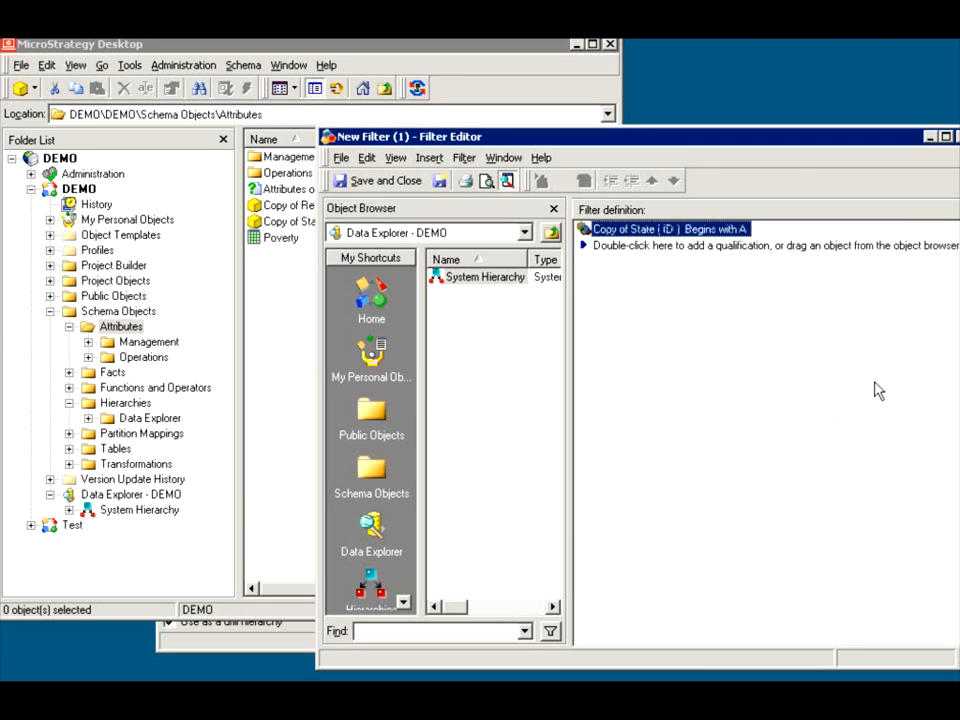
# - Save the filter as States with A in the Attributes folder and close it
pyautogui.click(362, 190)
pyautogui.write('States with A')
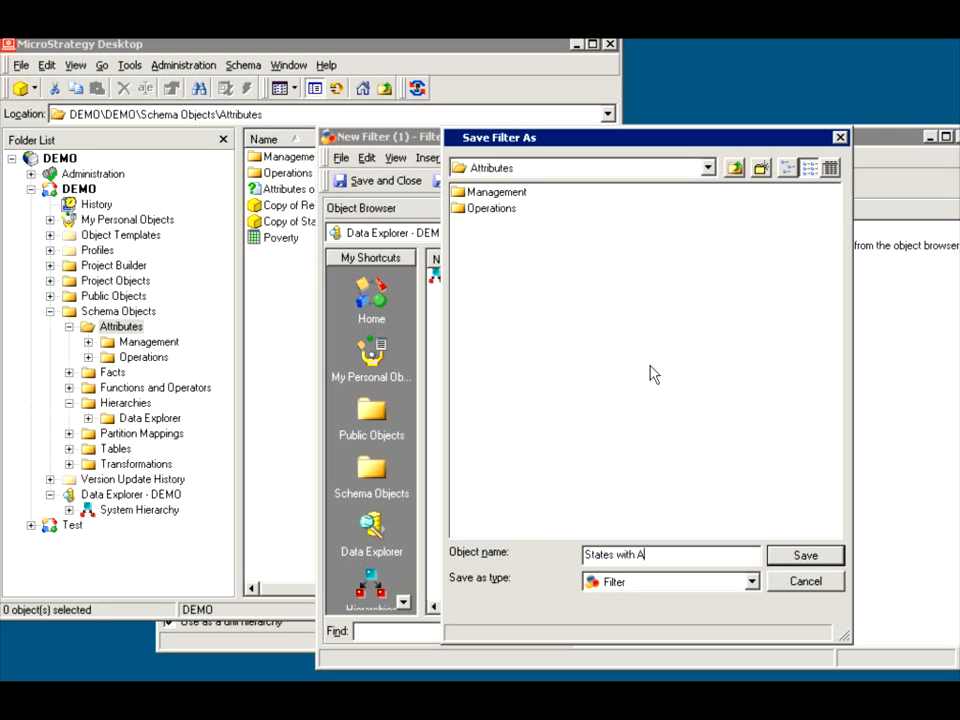
pyautogui.click(797, 556)
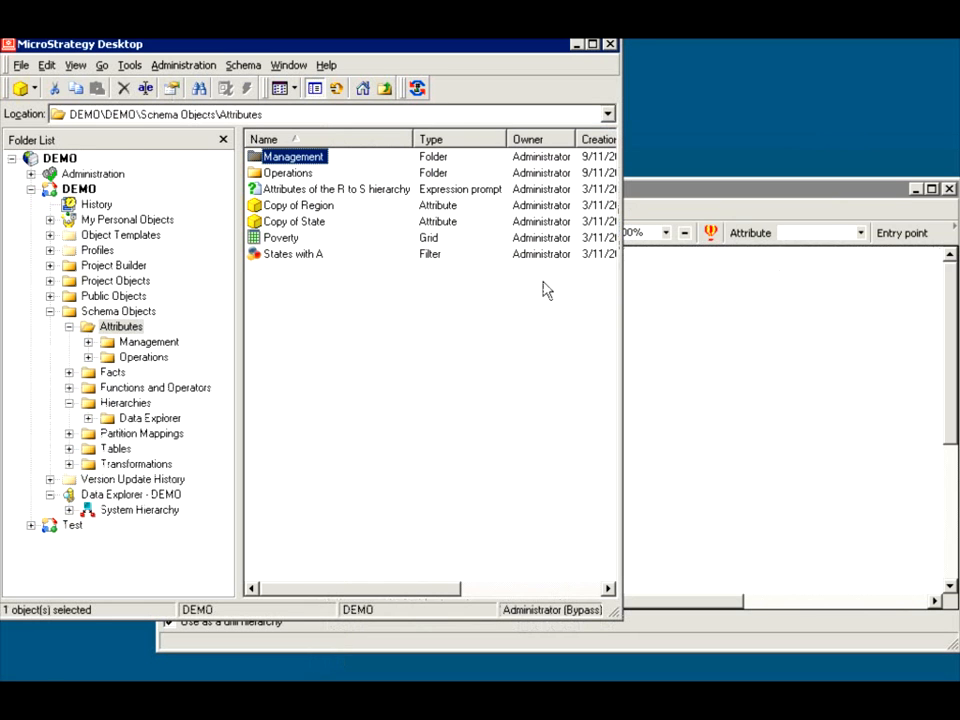
# - Define the States with A filter from the Attributes folder as the attribute filter of Copy of State in the R to S hierarchy
pyautogui.click(810, 190)
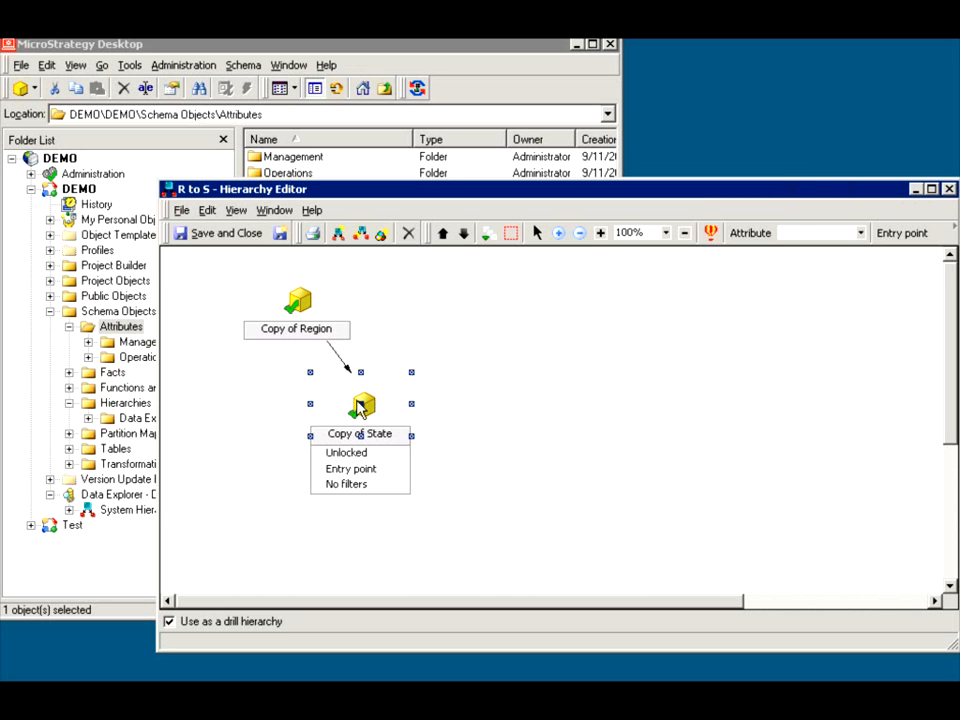
pyautogui.rightClick(361, 405)
pyautogui.click(344, 410)
pyautogui.rightClick(383, 403)
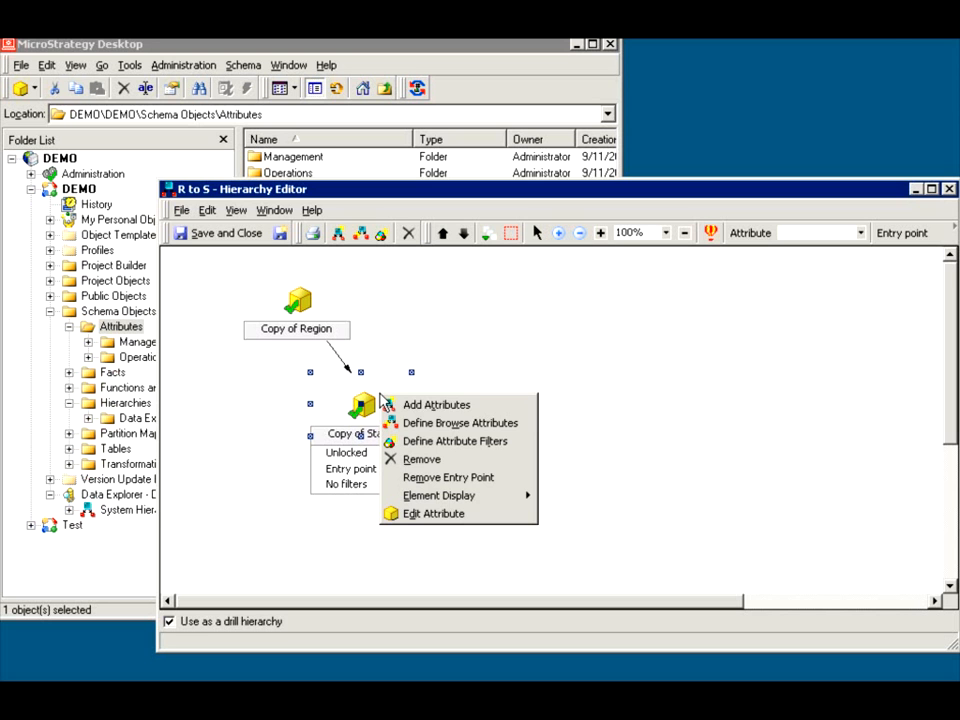
pyautogui.click(468, 443)
pyautogui.click(755, 451)
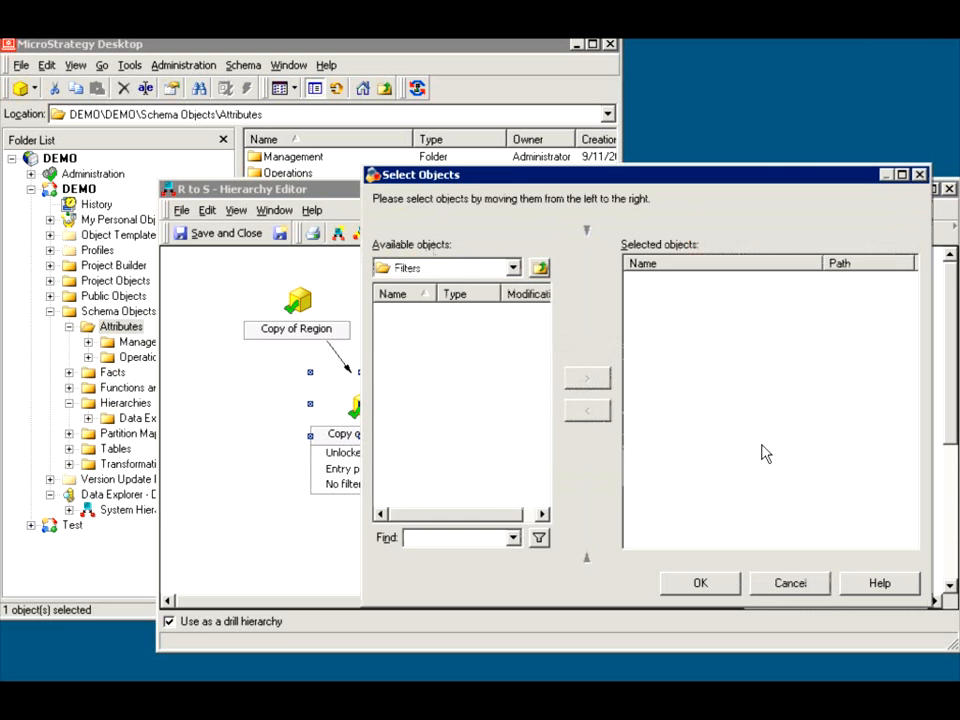
pyautogui.click(512, 267)
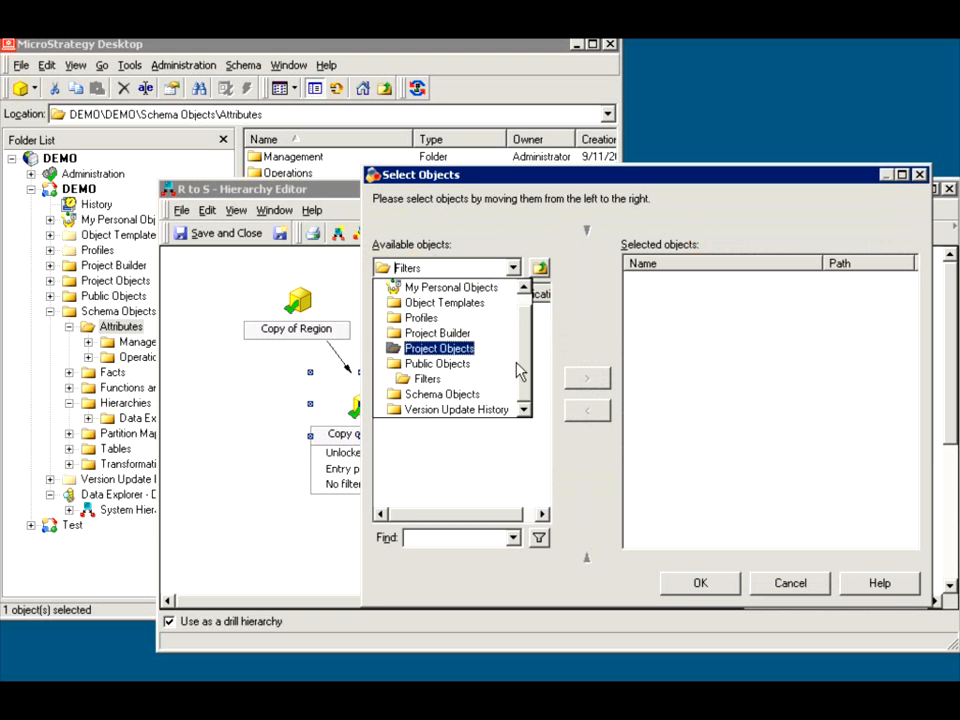
pyautogui.click(440, 393)
pyautogui.doubleClick(413, 313)
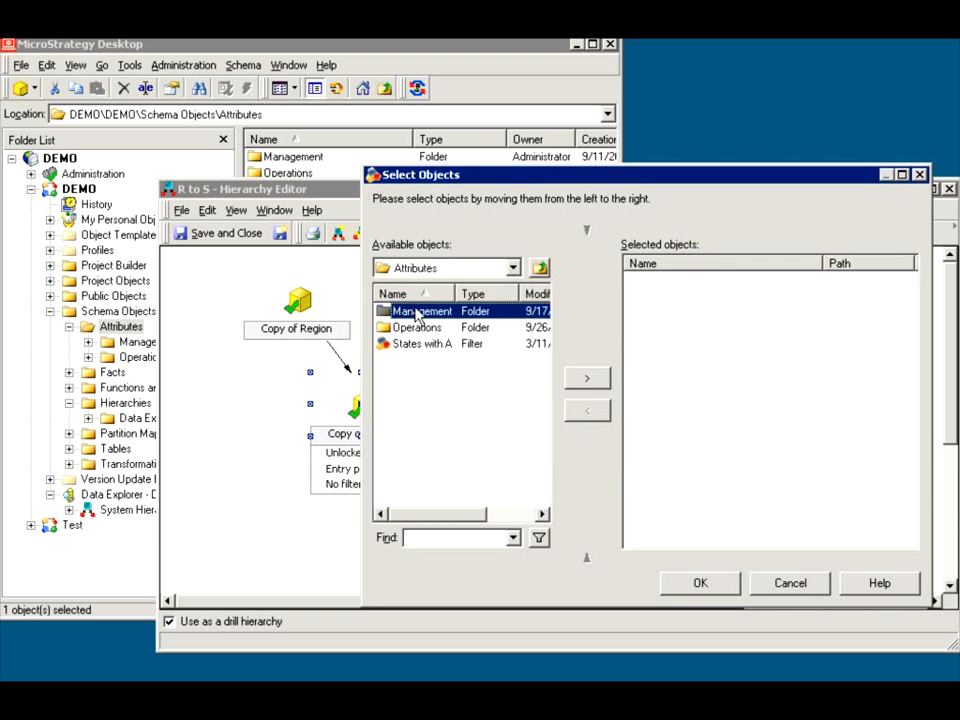
pyautogui.click(437, 344)
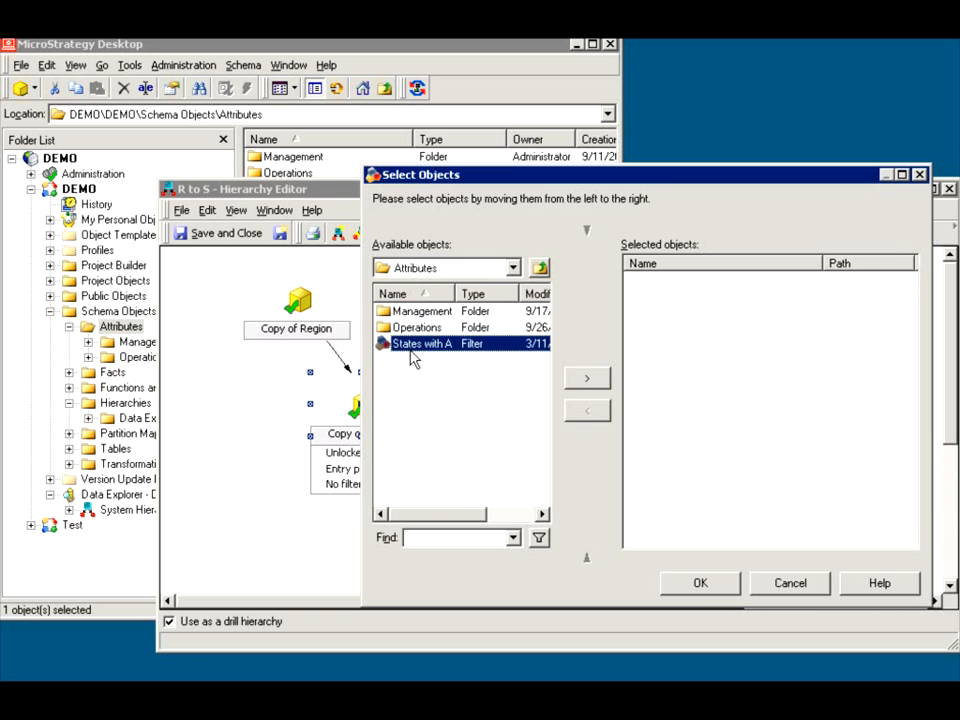
pyautogui.click(586, 378)
pyautogui.click(698, 585)
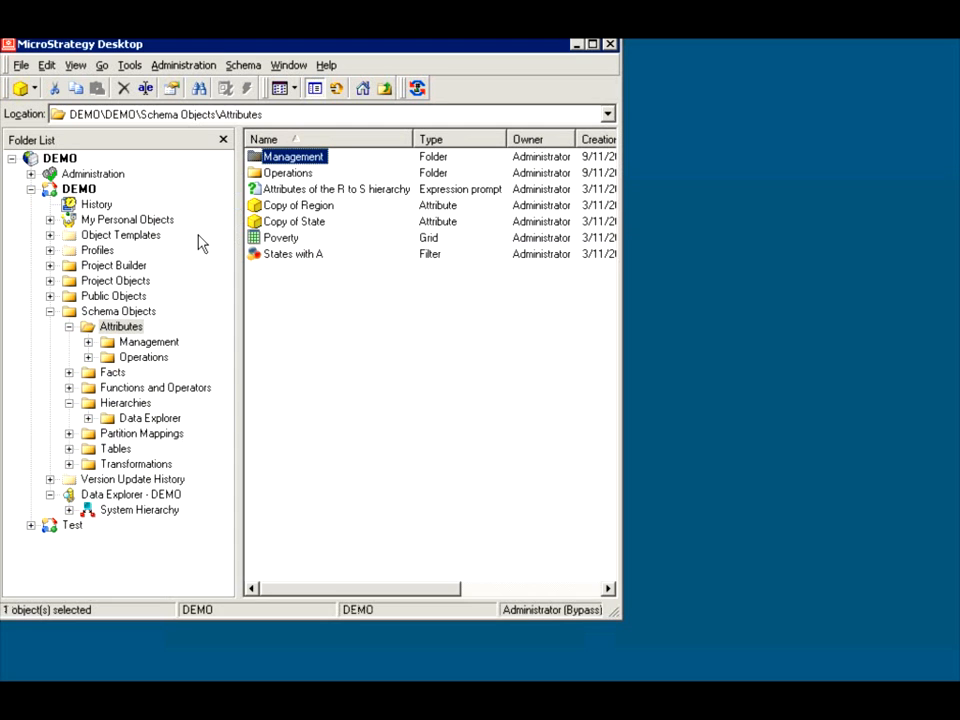
# - Run the Poverty report and browse the Copy of State elements through the States with A filter in the prompt
pyautogui.doubleClick(270, 238)
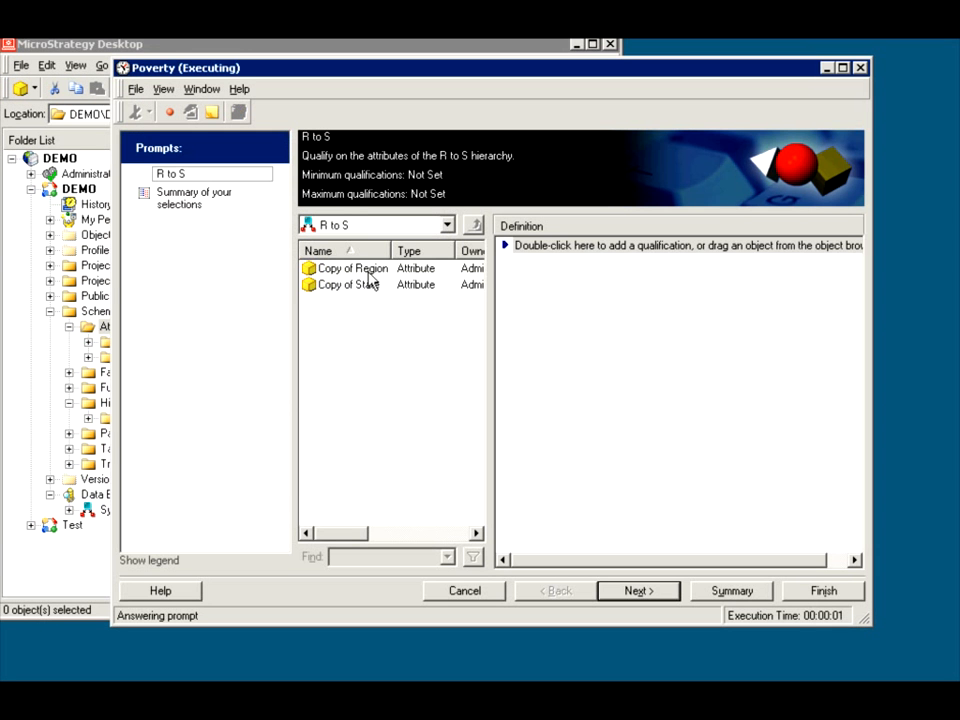
pyautogui.click(336, 290)
pyautogui.doubleClick(336, 287)
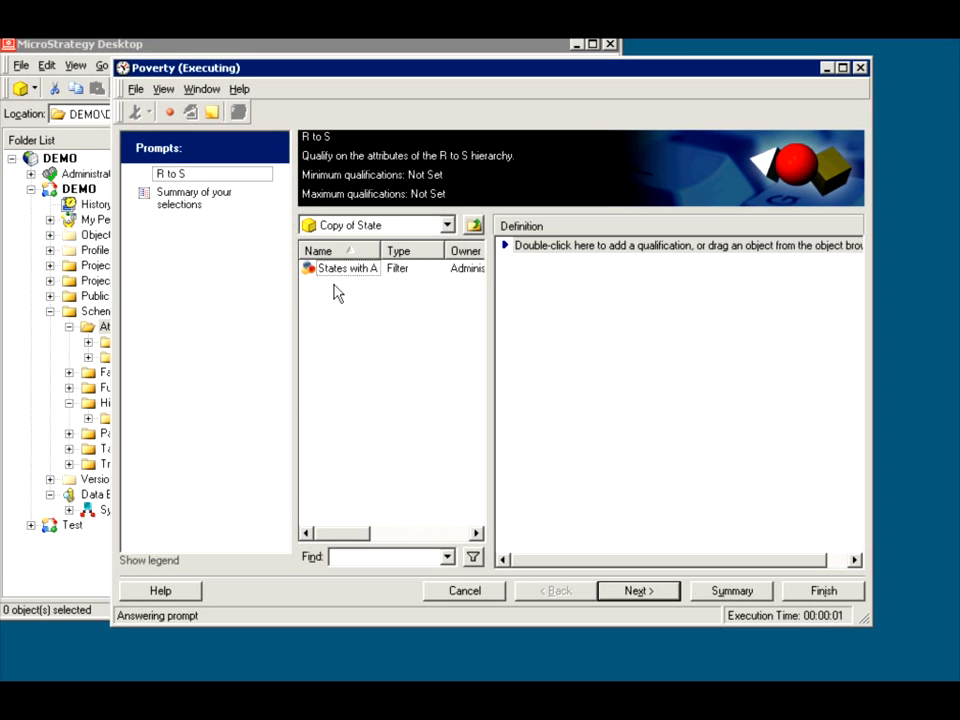
pyautogui.click(340, 271)
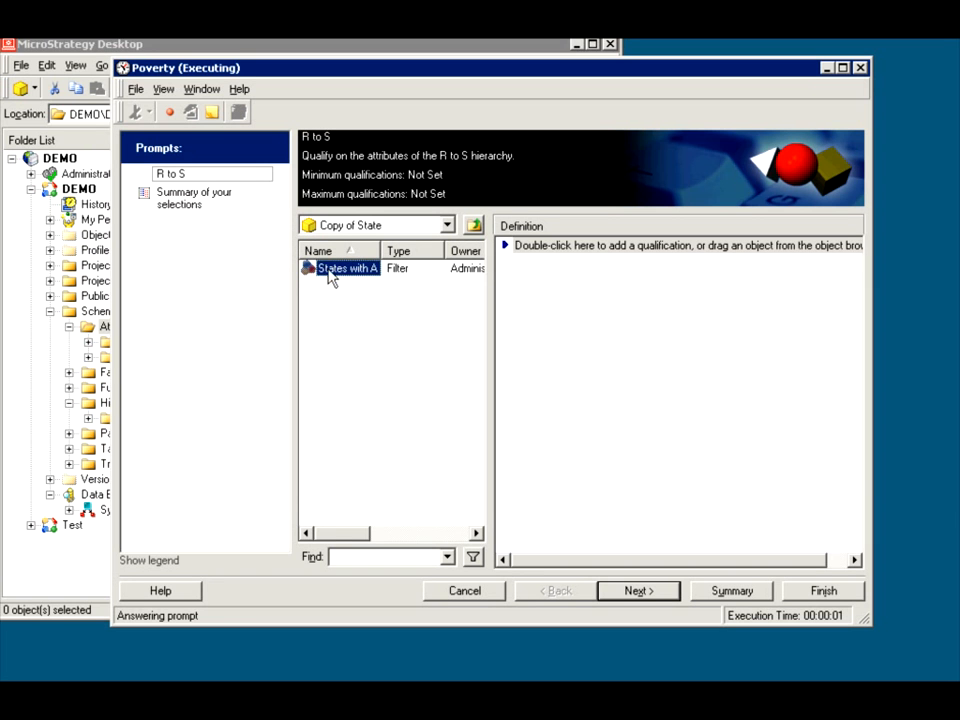
pyautogui.doubleClick(335, 272)
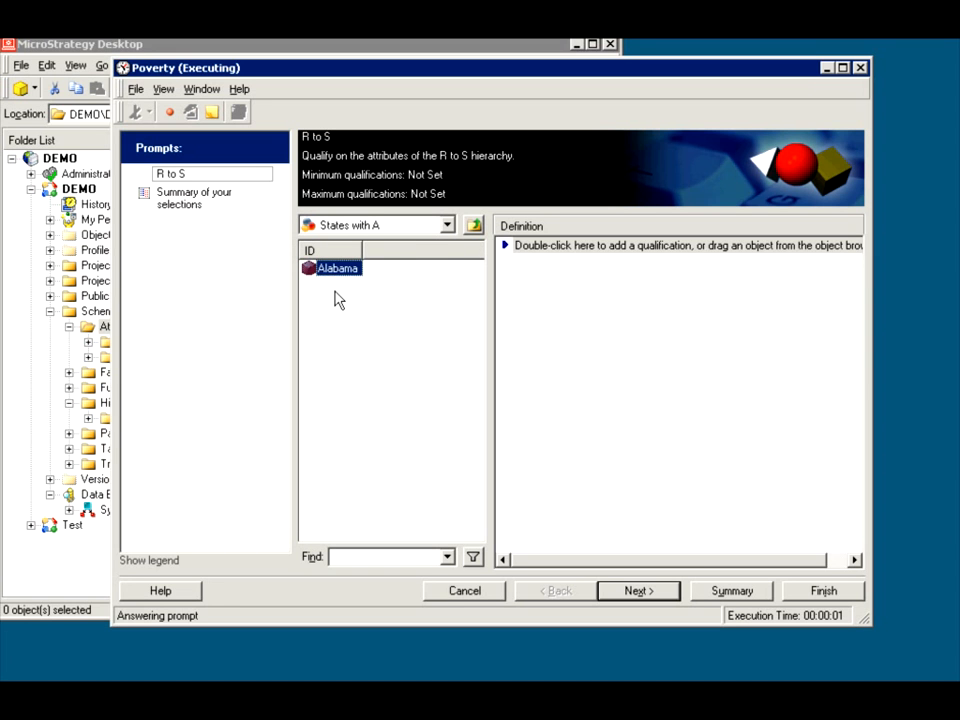
# - Return to the prompt's entry points and browse from Copy of Region through MA to the States with A filter under Copy of State
pyautogui.click(474, 226)
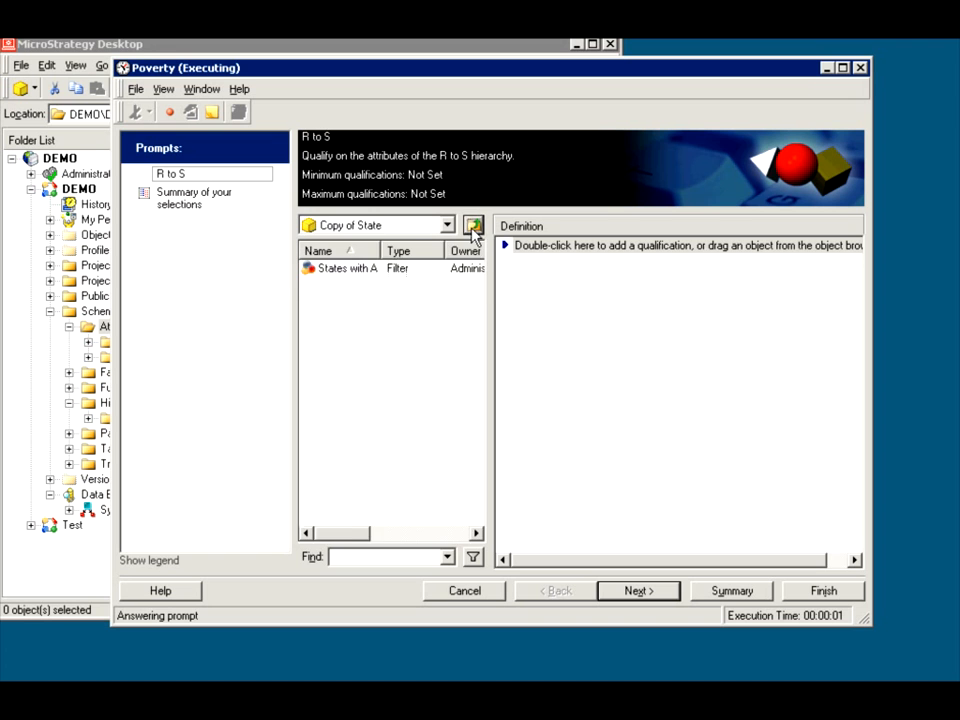
pyautogui.click(474, 226)
pyautogui.doubleClick(318, 267)
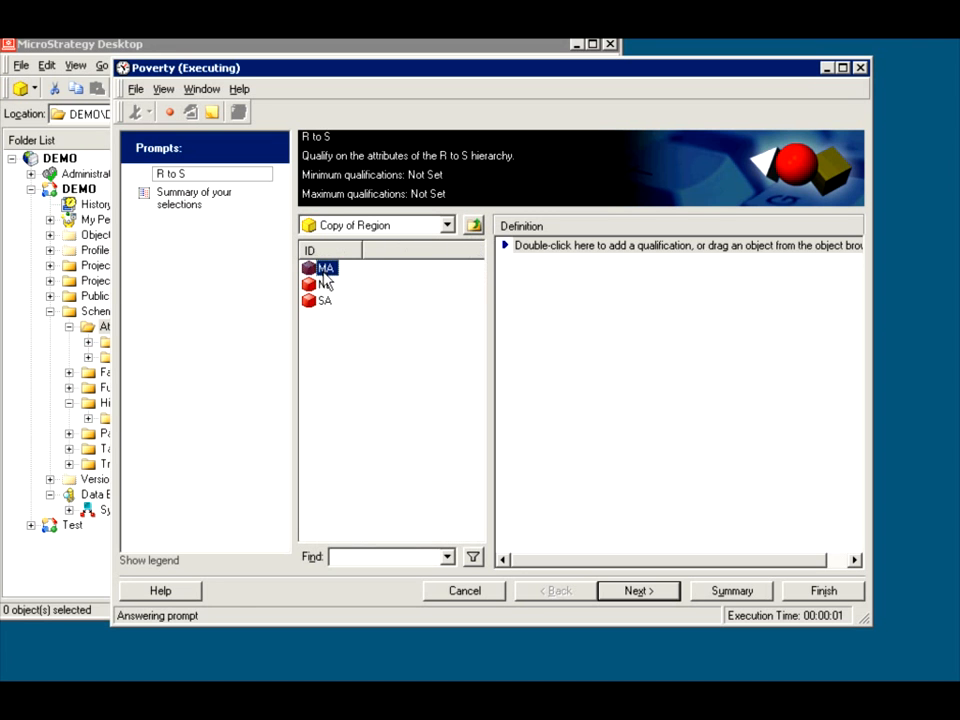
pyautogui.doubleClick(319, 270)
pyautogui.doubleClick(321, 271)
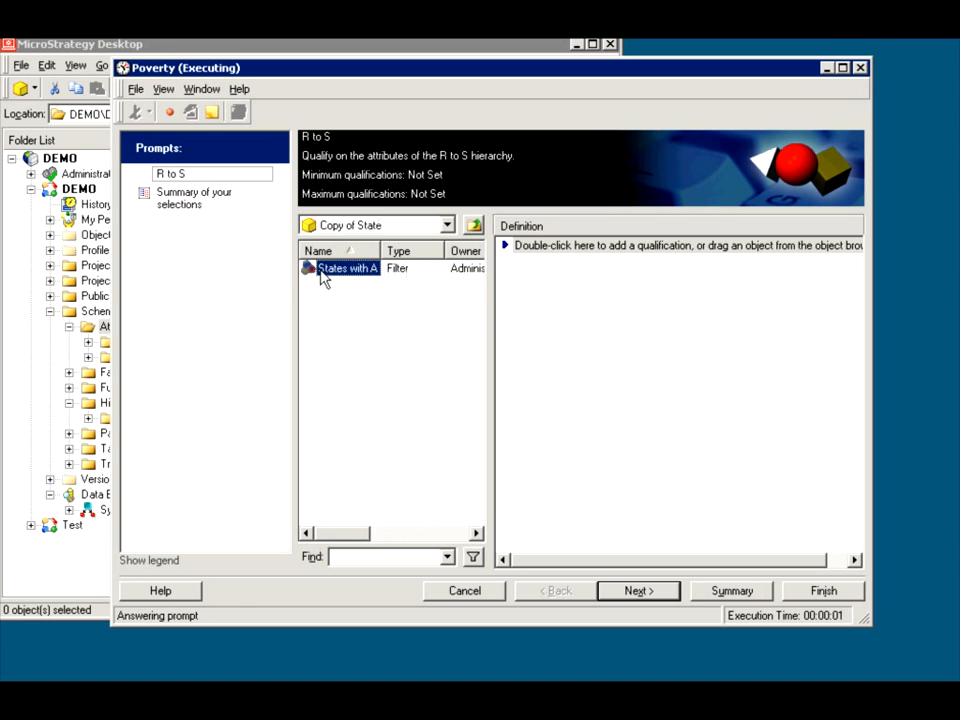
pyautogui.doubleClick(324, 272)
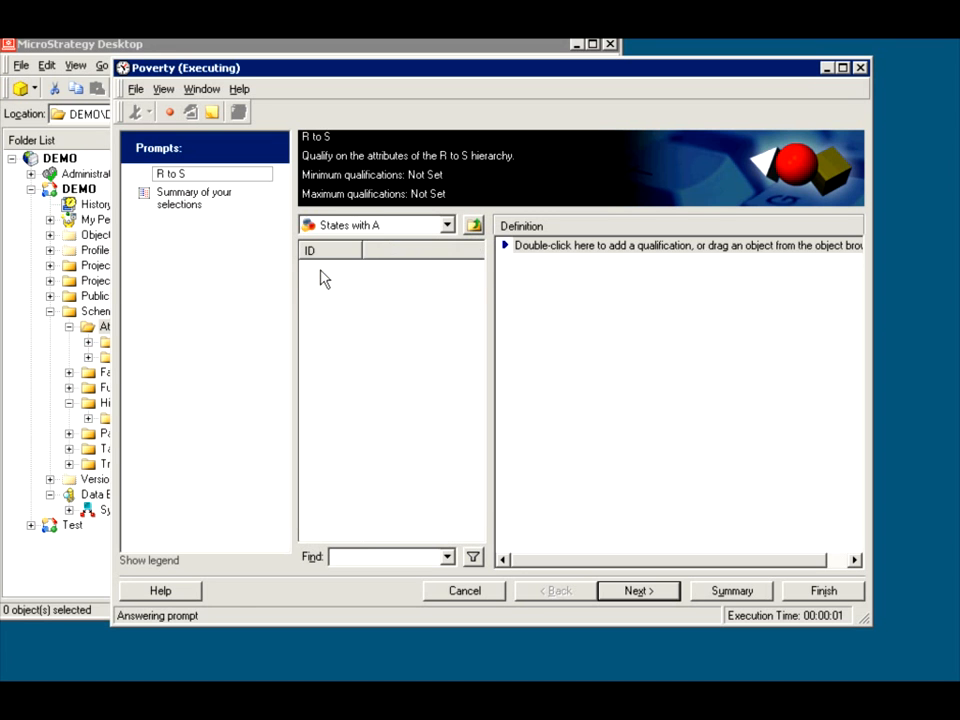
# - Return to the Copy of Region elements in the prompt and browse through SA to the States with A filter under Copy of State
pyautogui.click(474, 227)
pyautogui.click(474, 227)
pyautogui.click(474, 227)
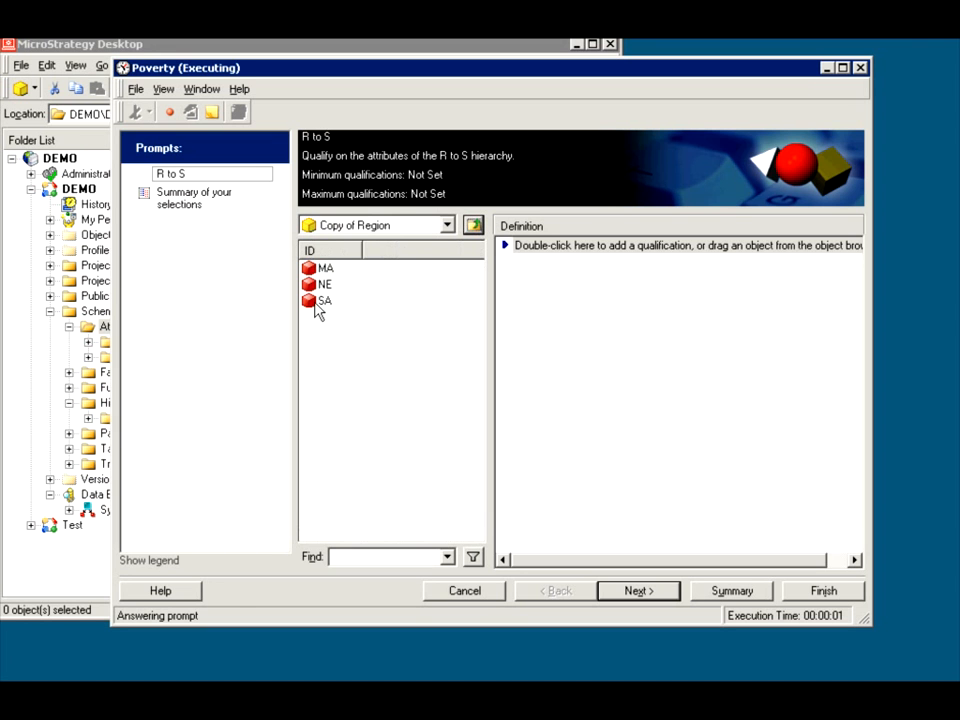
pyautogui.doubleClick(315, 302)
pyautogui.doubleClick(333, 272)
pyautogui.doubleClick(333, 272)
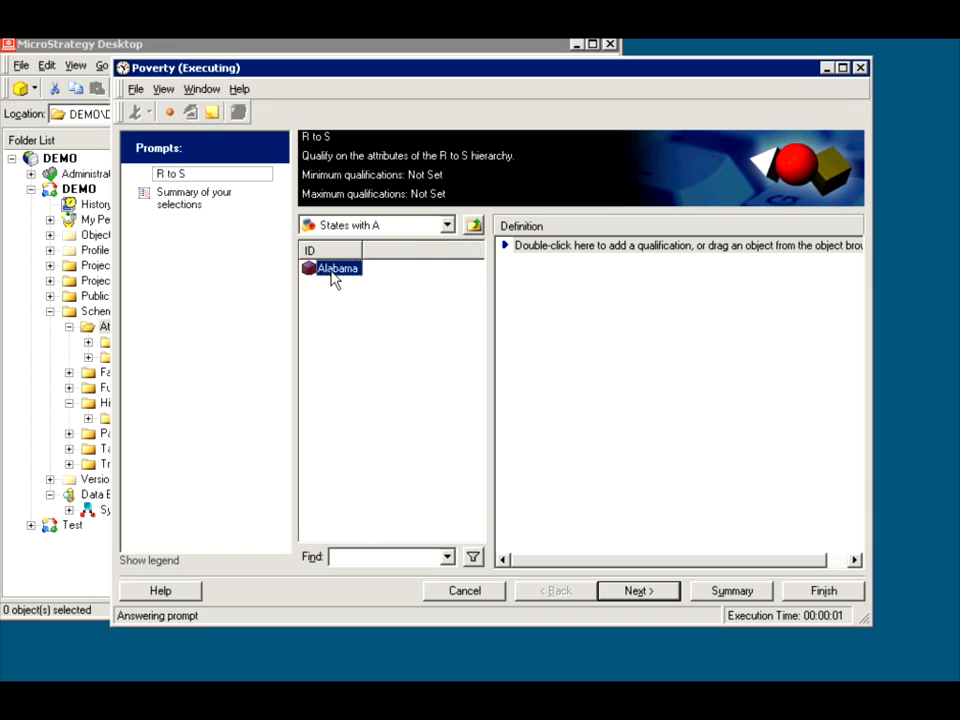
# - Browse again from Copy of Region through SA to States with A, add Alabama to the prompt definition and run the report
pyautogui.click(474, 226)
pyautogui.click(474, 226)
pyautogui.click(474, 226)
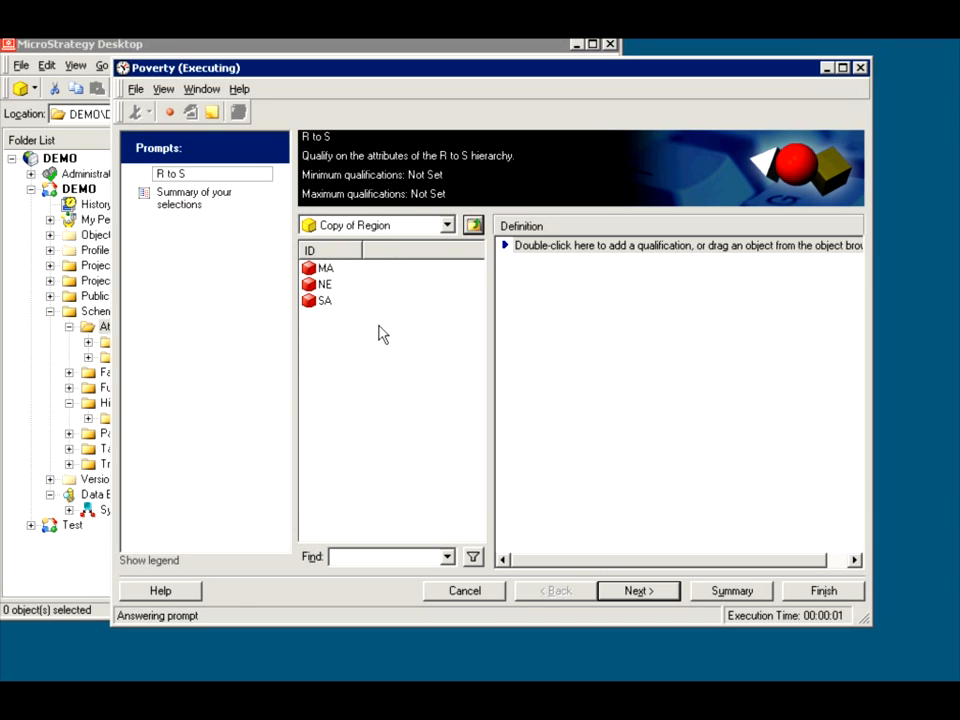
pyautogui.doubleClick(326, 300)
pyautogui.doubleClick(336, 270)
pyautogui.doubleClick(340, 269)
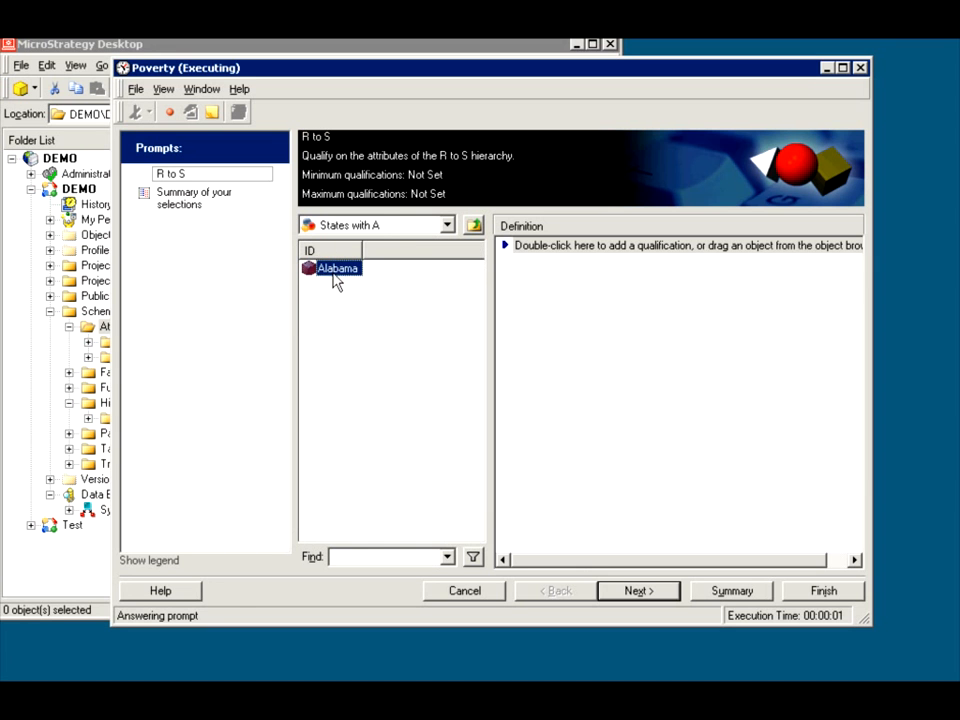
pyautogui.moveTo(306, 278); pyautogui.dragTo(595, 310)
pyautogui.click(801, 591)
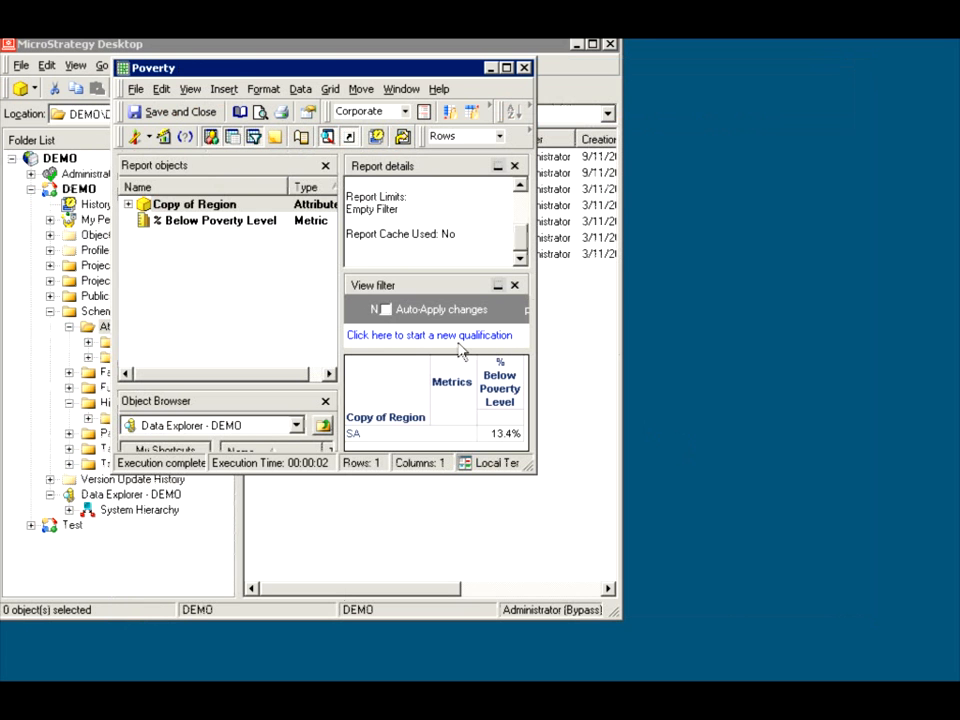
# - Examine the state condition in the SQL view of the Poverty report and close the report without saving
pyautogui.click(148, 138)
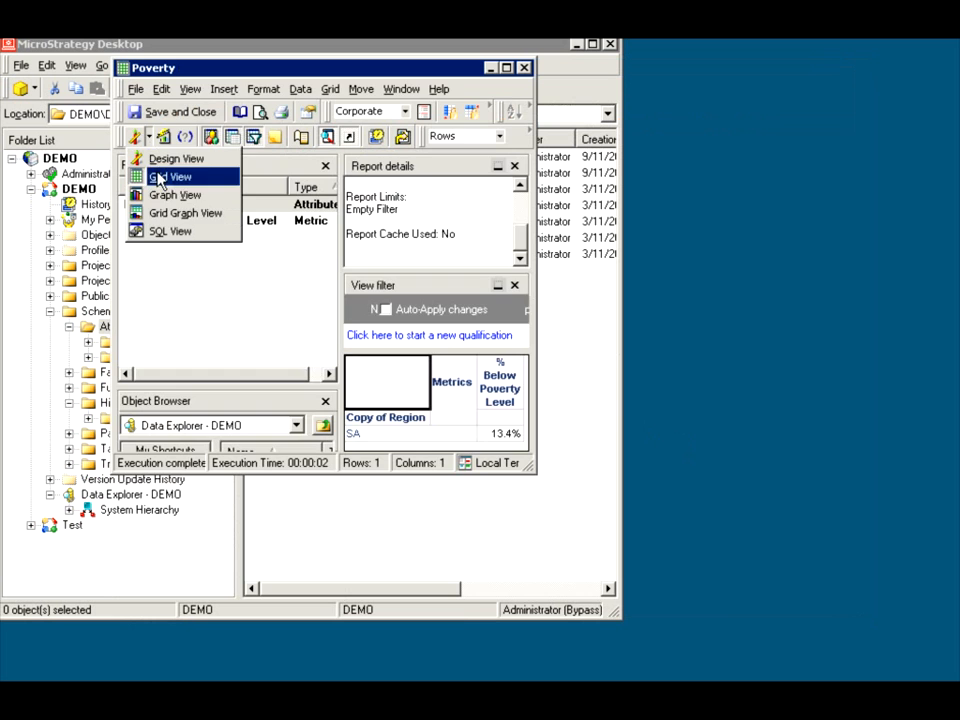
pyautogui.click(160, 229)
pyautogui.moveTo(516, 279); pyautogui.dragTo(516, 409)
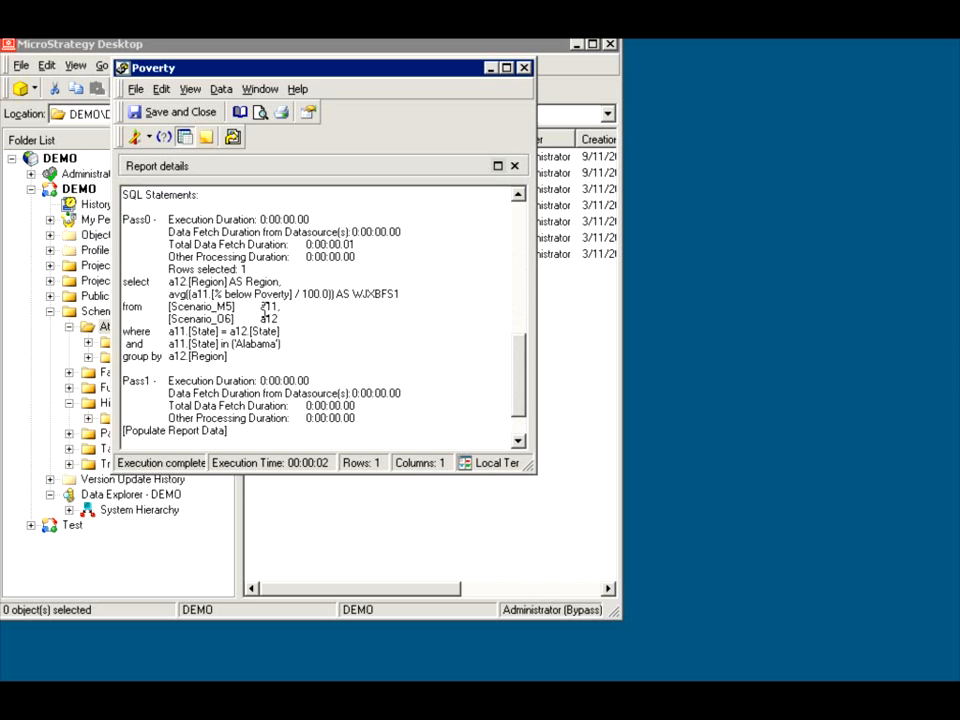
pyautogui.moveTo(283, 343); pyautogui.dragTo(170, 344)
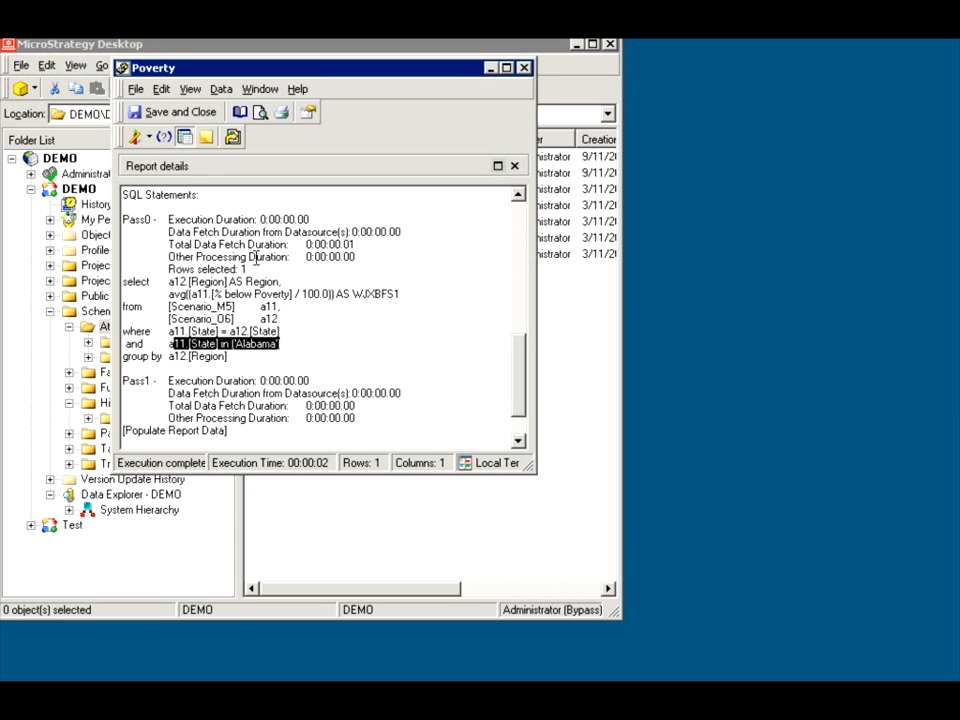
pyautogui.click(522, 68)
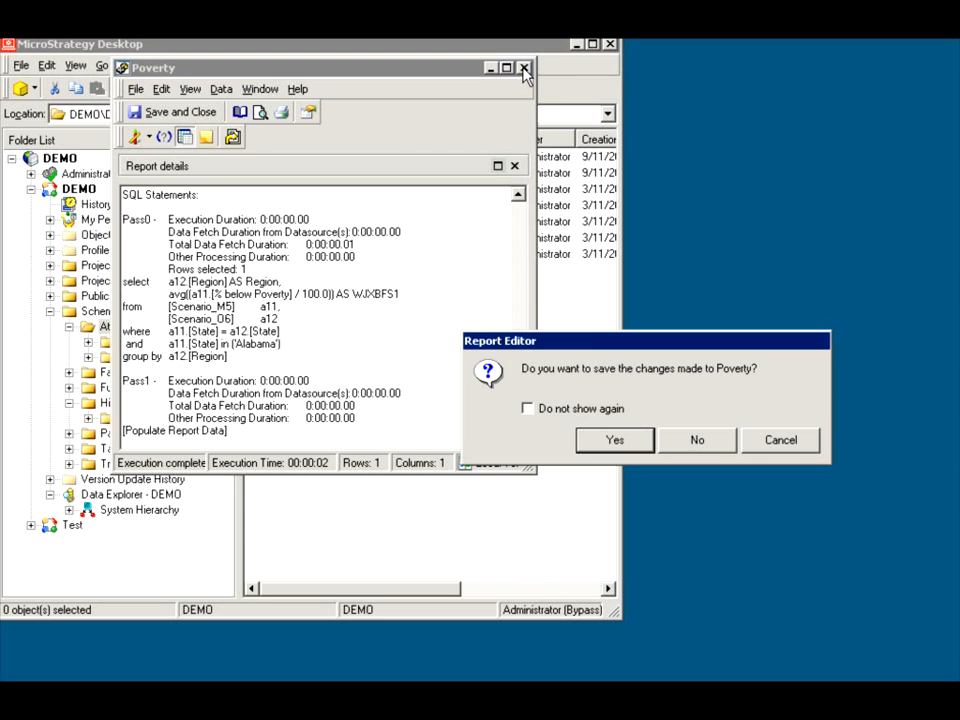
pyautogui.click(693, 440)
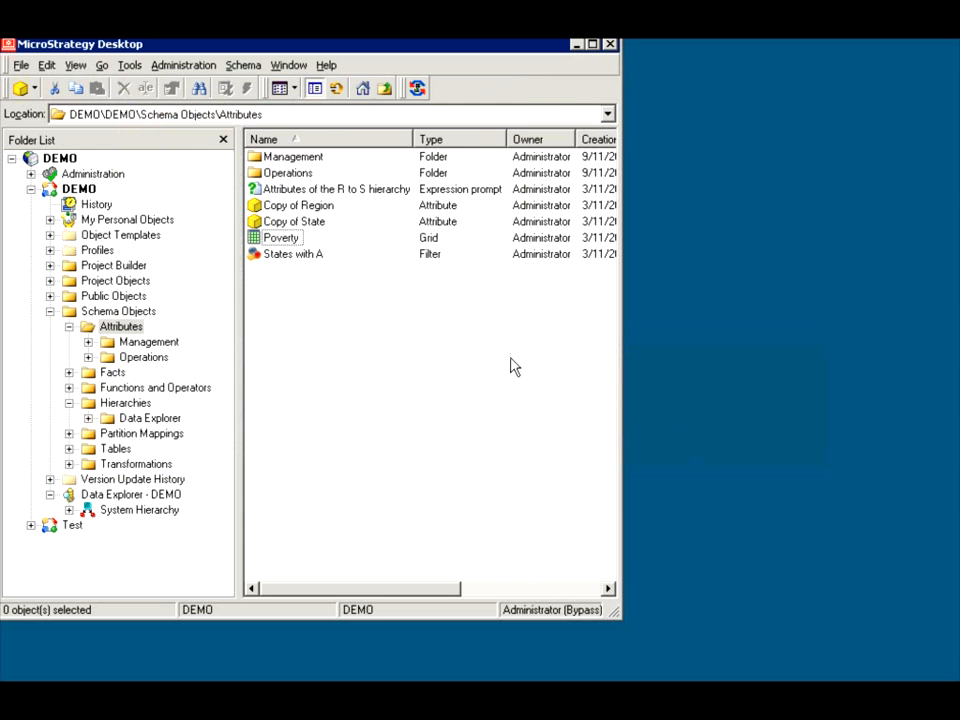
# - Run the Poverty report again and answer the prompt with Alabama, reached directly from Copy of State through States with A
pyautogui.doubleClick(272, 240)
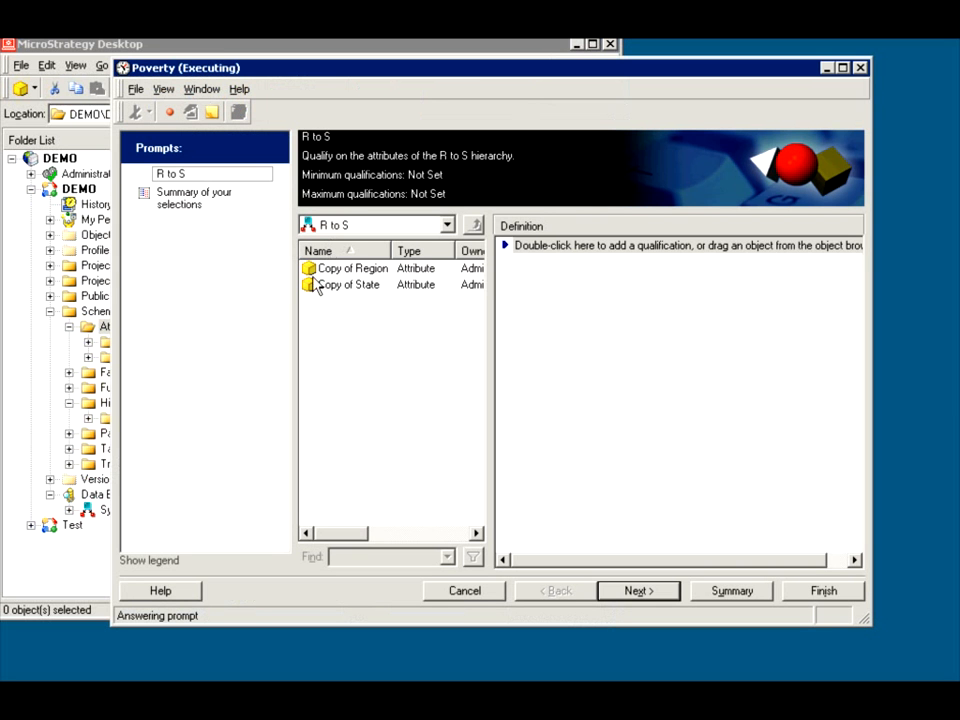
pyautogui.doubleClick(343, 285)
pyautogui.doubleClick(334, 272)
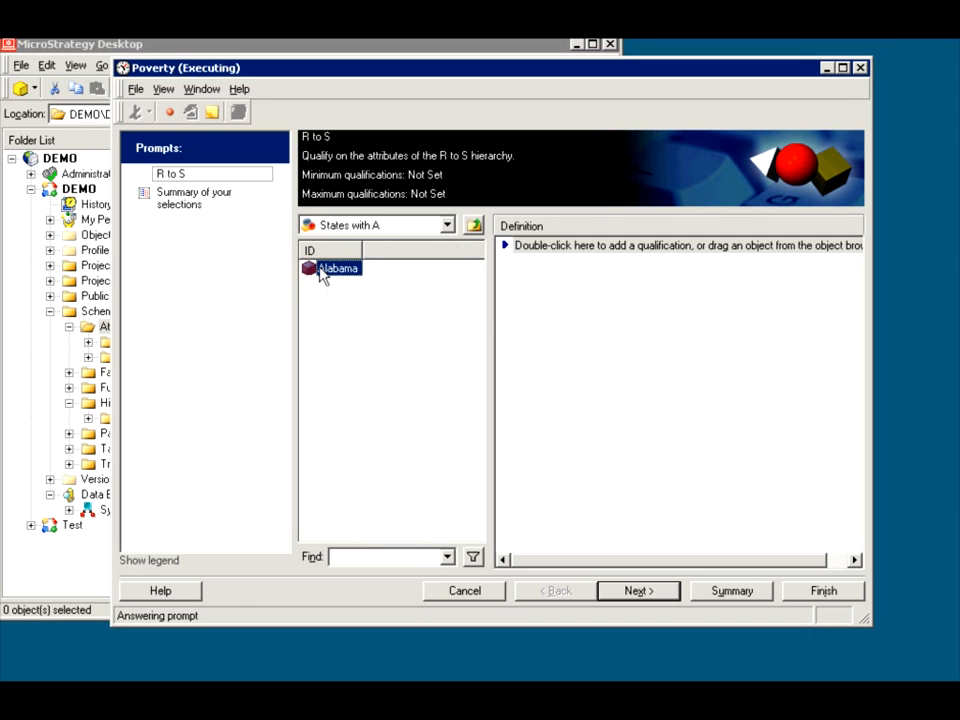
pyautogui.moveTo(328, 270); pyautogui.dragTo(636, 379)
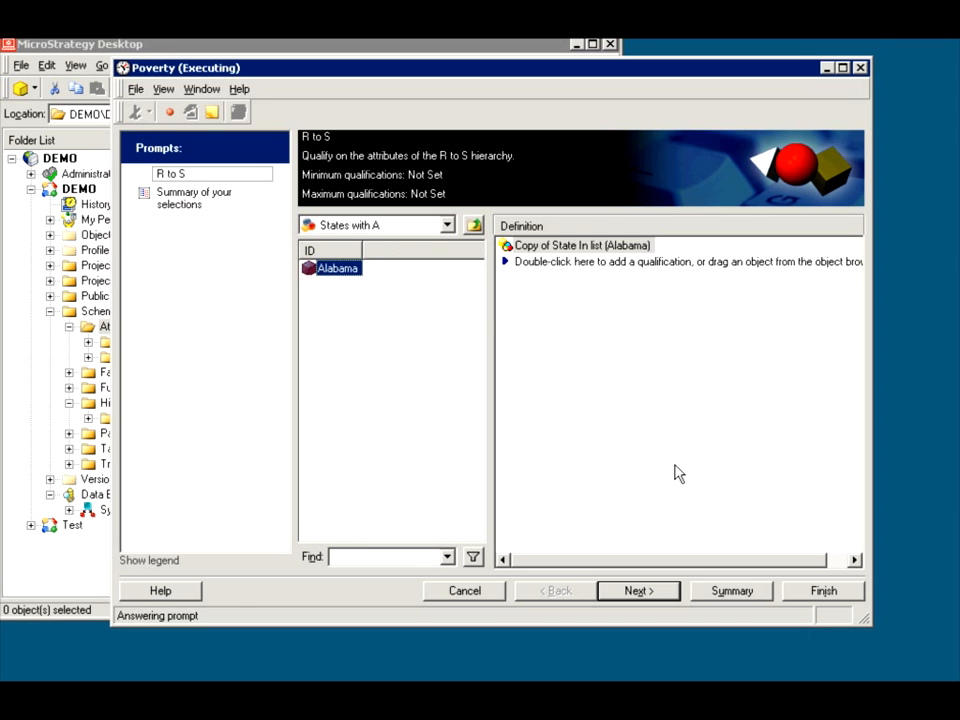
pyautogui.doubleClick(573, 263)
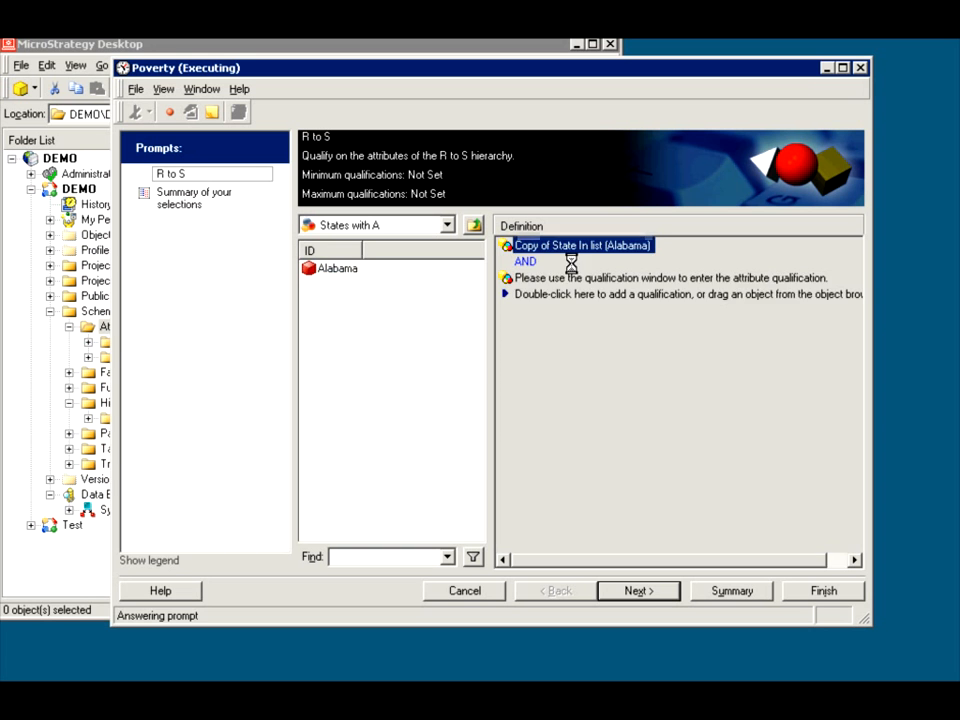
pyautogui.click(806, 401)
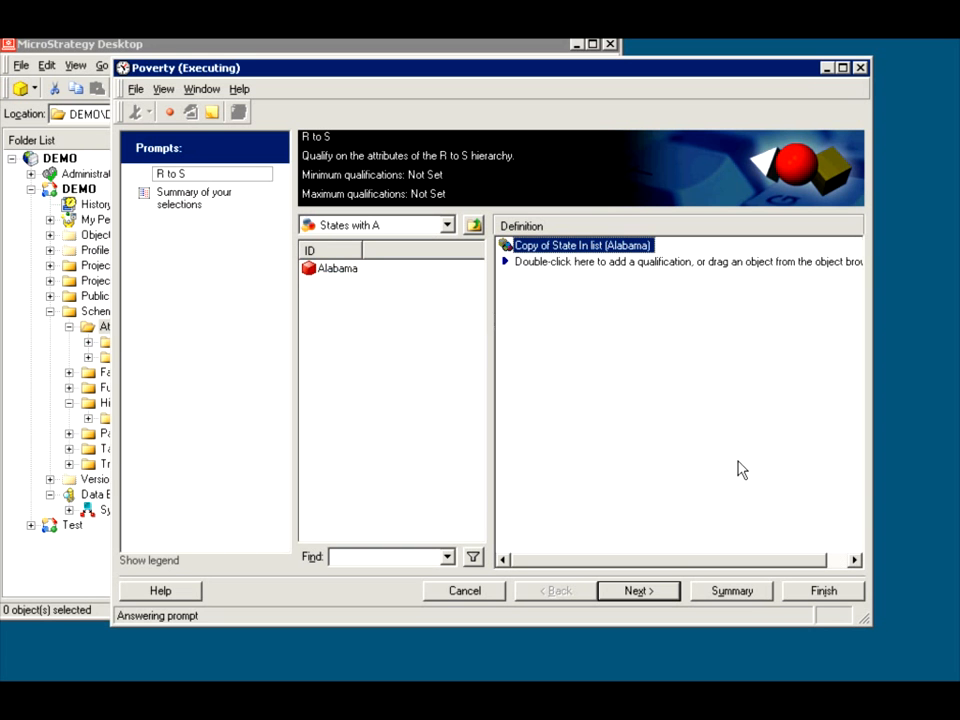
pyautogui.click(834, 592)
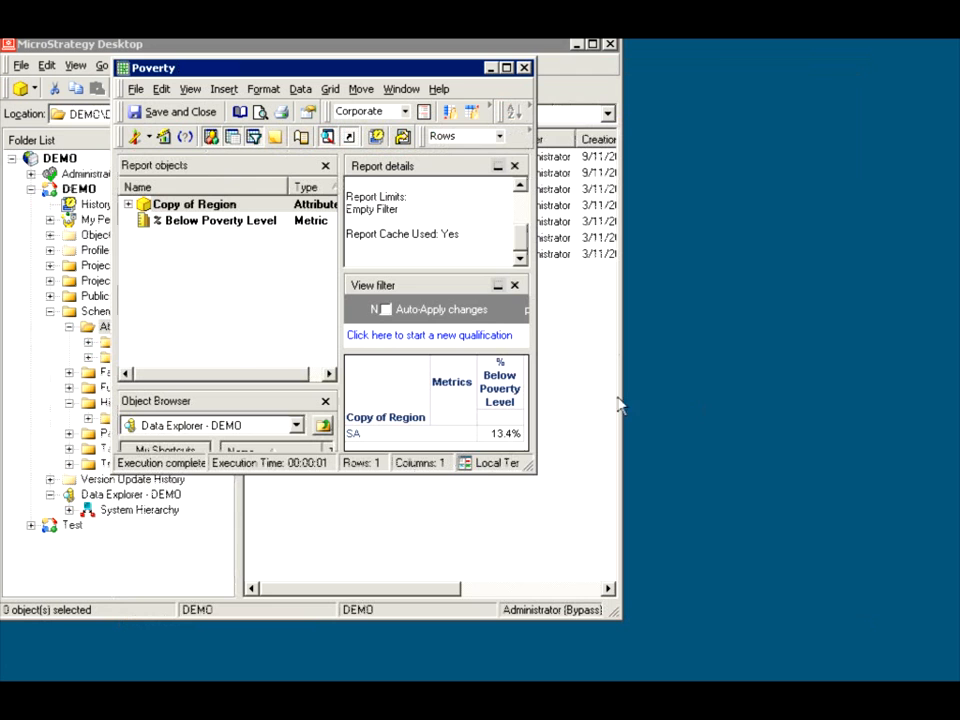
# - Enlarge the Poverty report window and look through the System Hierarchy, Data Explorer and Hierarchies contents in the object browser
pyautogui.moveTo(534, 471); pyautogui.dragTo(702, 624)
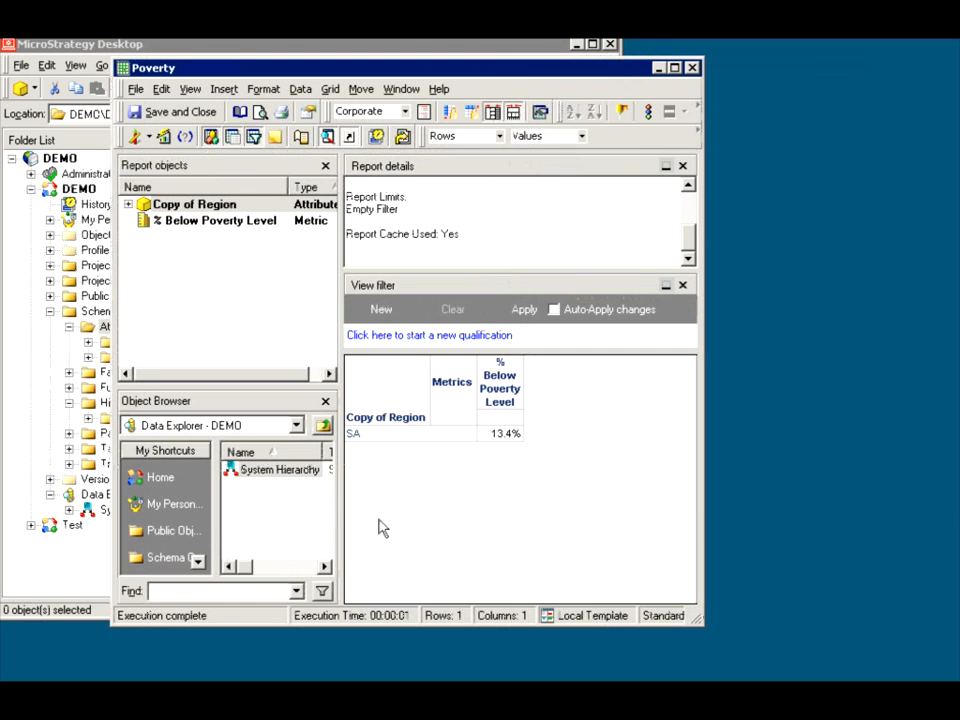
pyautogui.doubleClick(251, 470)
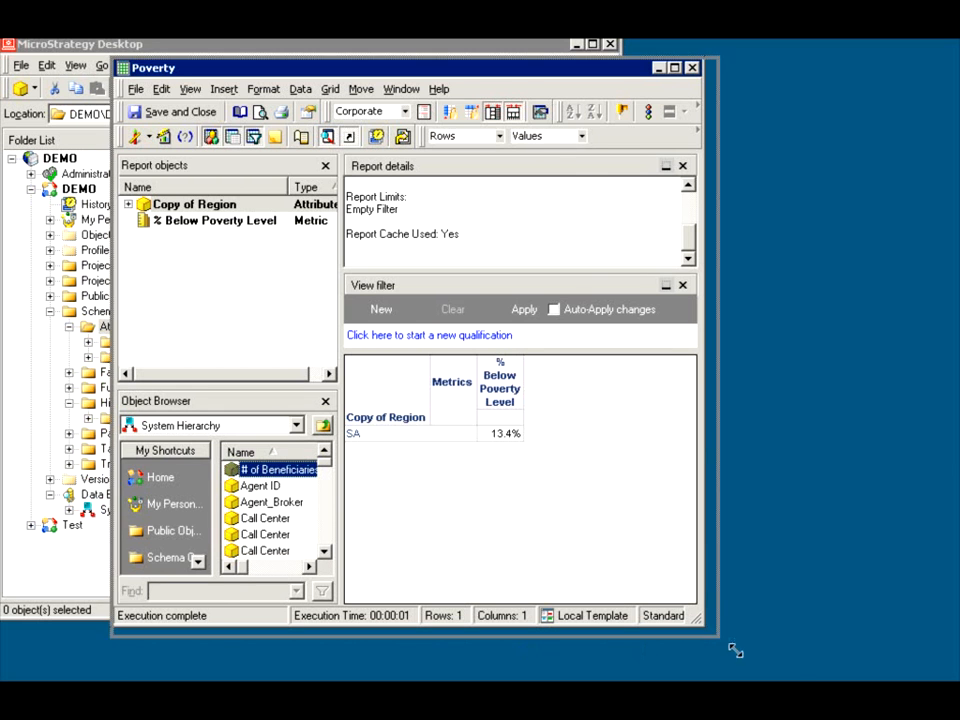
pyautogui.moveTo(697, 621); pyautogui.dragTo(802, 678)
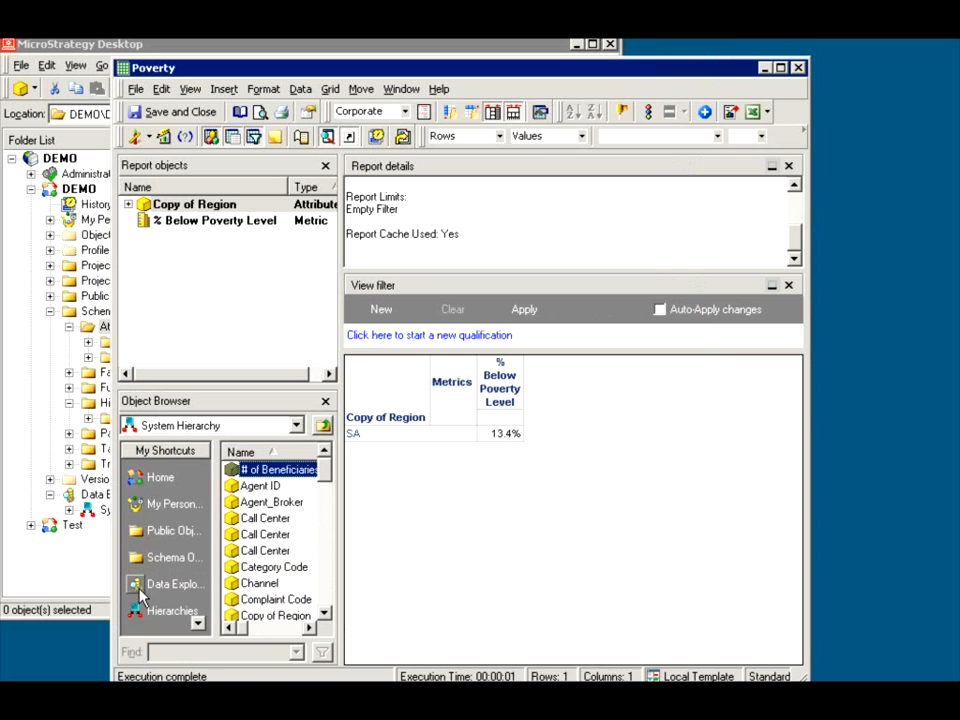
pyautogui.click(145, 588)
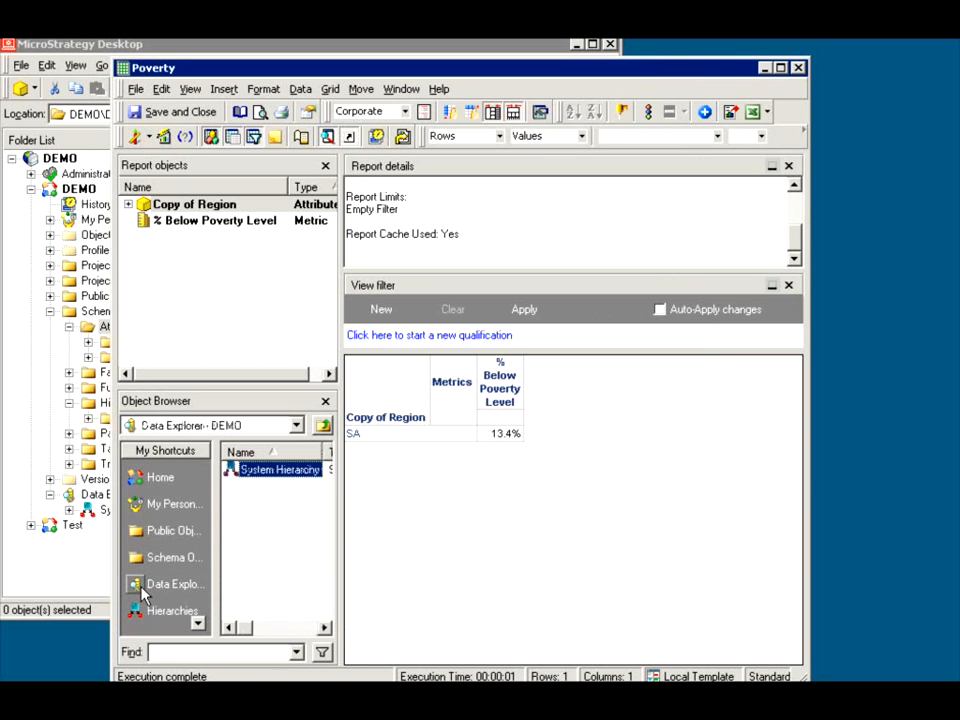
pyautogui.click(168, 610)
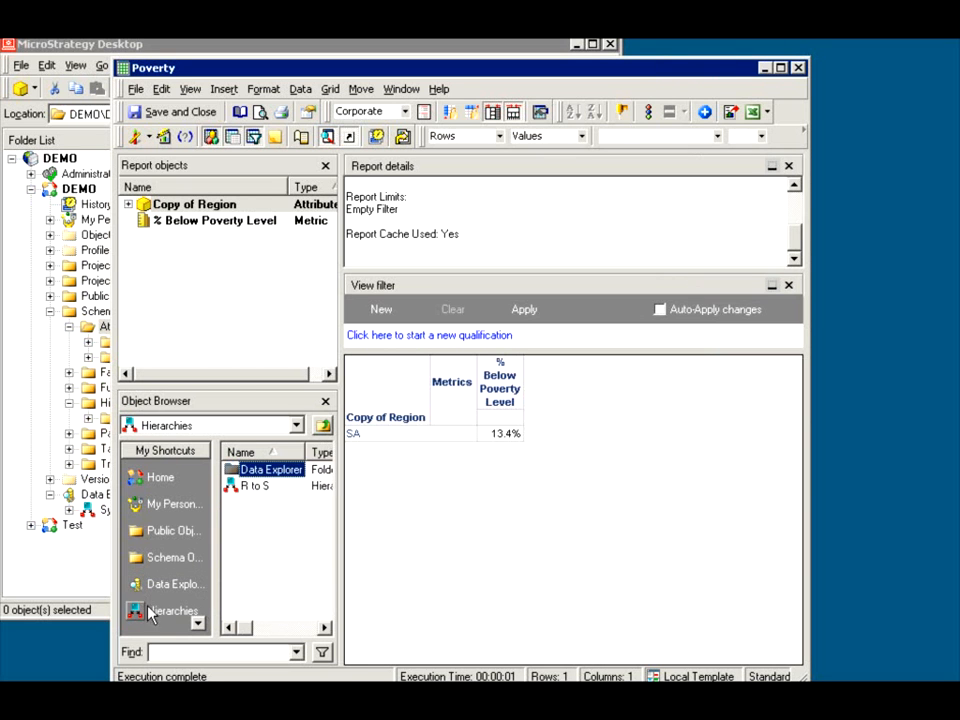
pyautogui.doubleClick(275, 478)
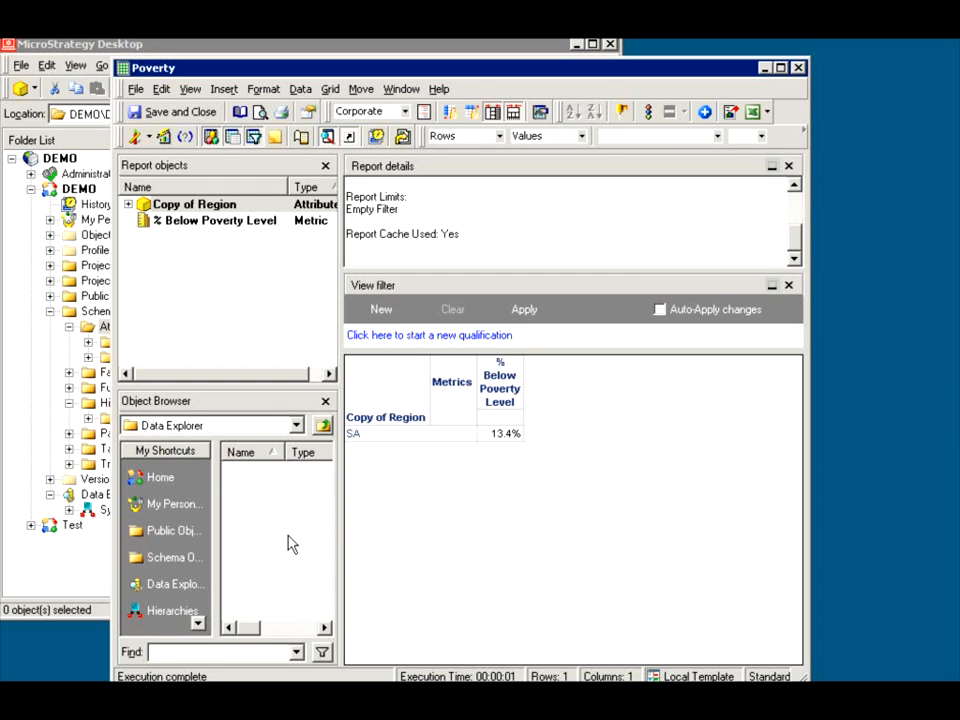
# - Try to open the R to S hierarchy from Hierarchies, decline re-executing the report and close Poverty without saving
pyautogui.click(180, 610)
pyautogui.doubleClick(250, 487)
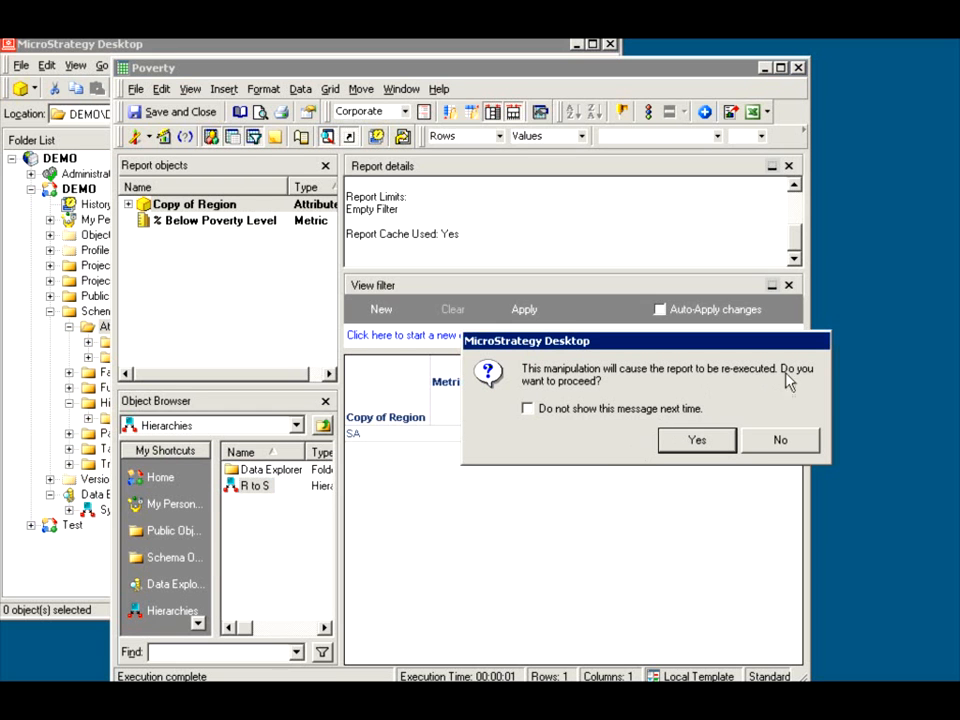
pyautogui.click(782, 441)
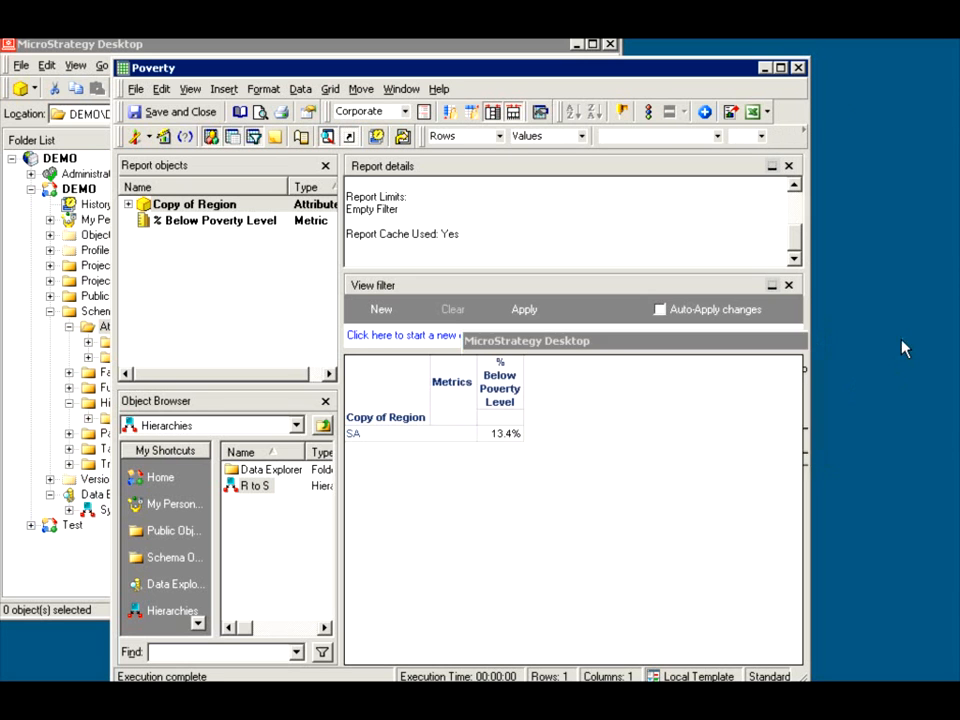
pyautogui.click(798, 68)
pyautogui.click(703, 440)
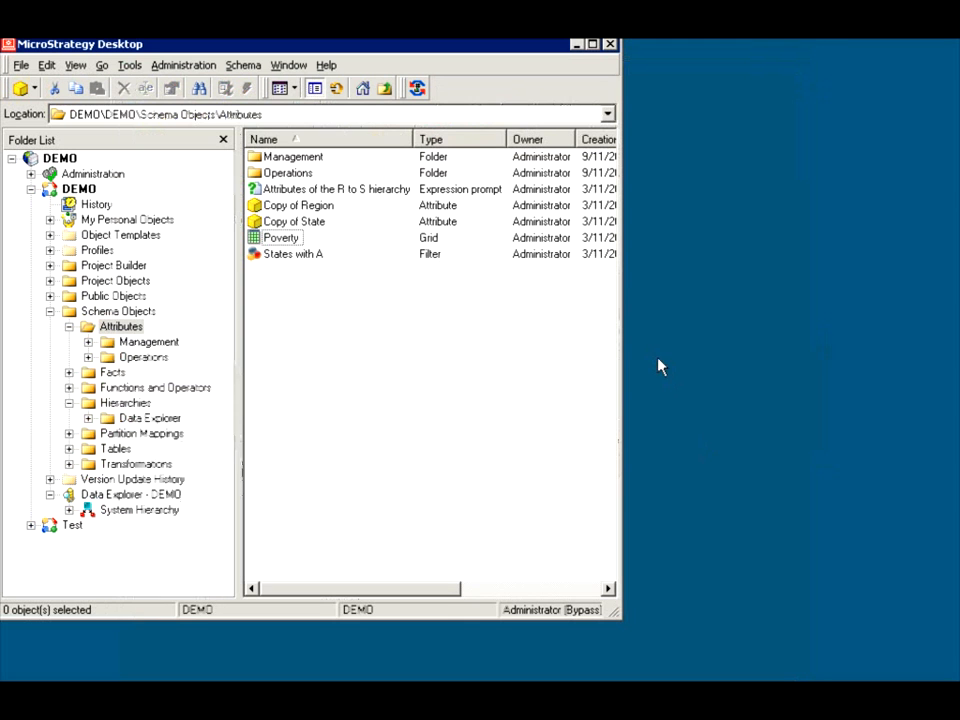
# - Move the R to S hierarchy into the Data Explorer folder and update the schema, including recalculating the project client object cache size
pyautogui.click(124, 403)
pyautogui.moveTo(268, 178); pyautogui.dragTo(286, 170)
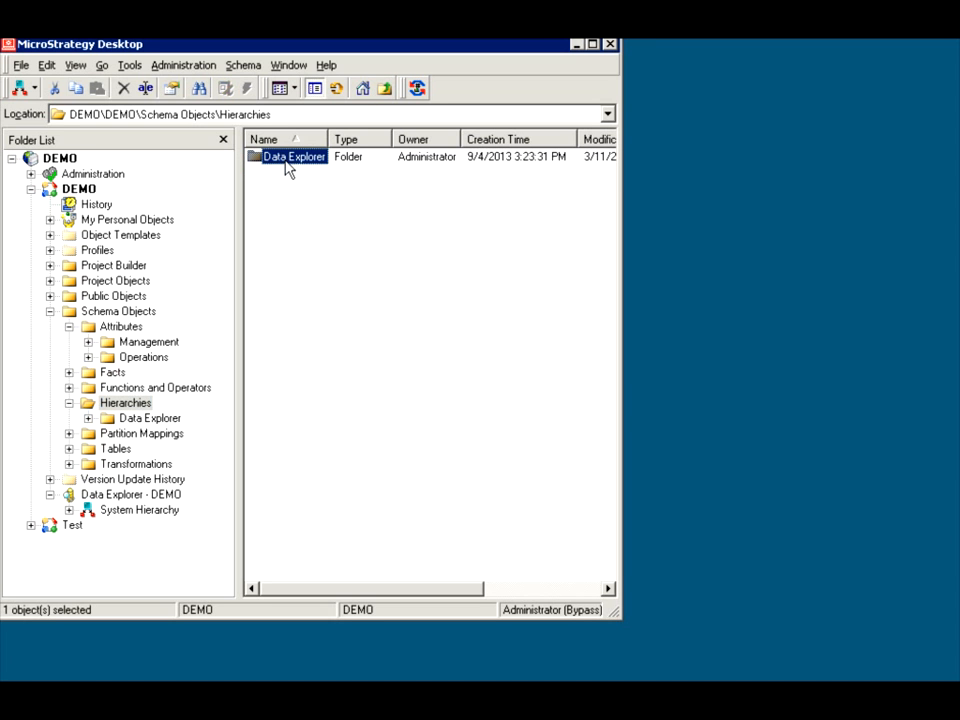
pyautogui.click(417, 90)
pyautogui.click(456, 414)
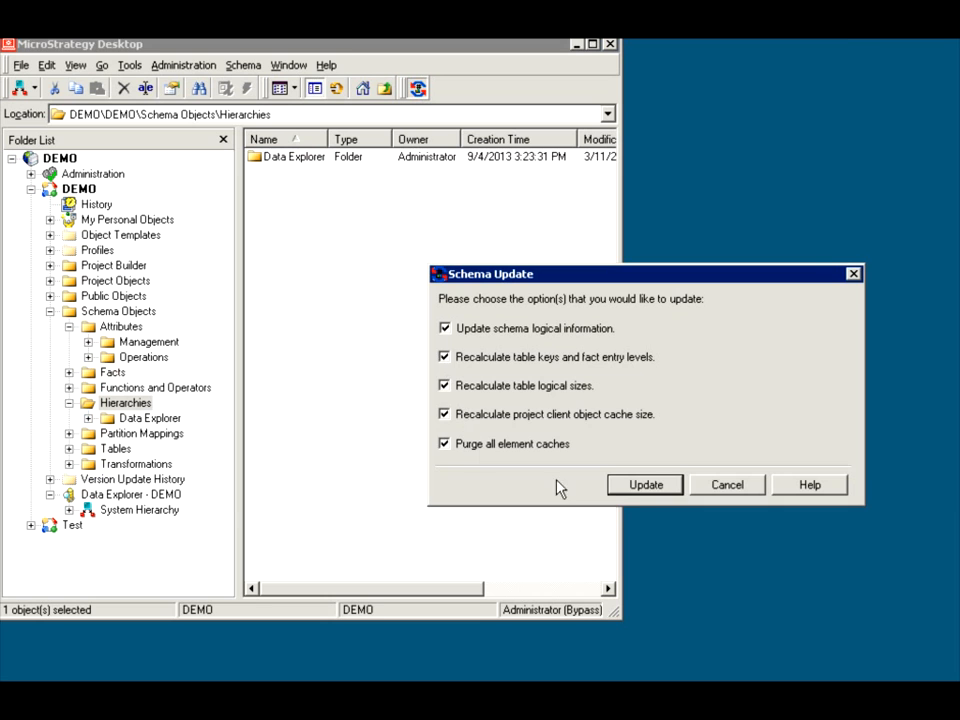
pyautogui.click(634, 486)
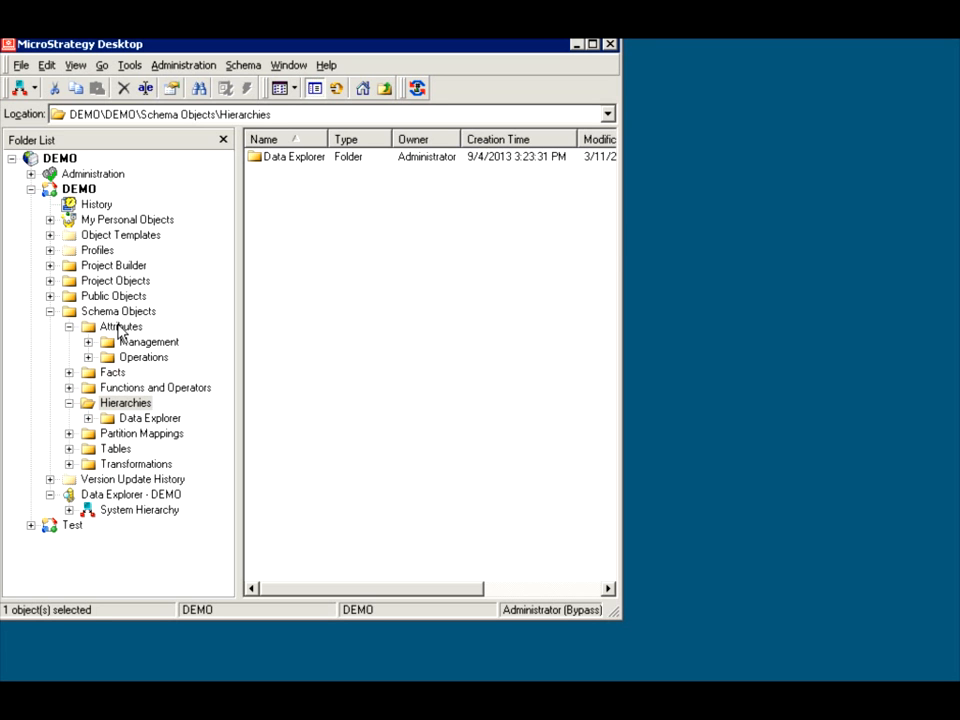
# - Open the Poverty report from the Attributes folder for editing
pyautogui.click(82, 316)
pyautogui.click(120, 330)
pyautogui.click(268, 238)
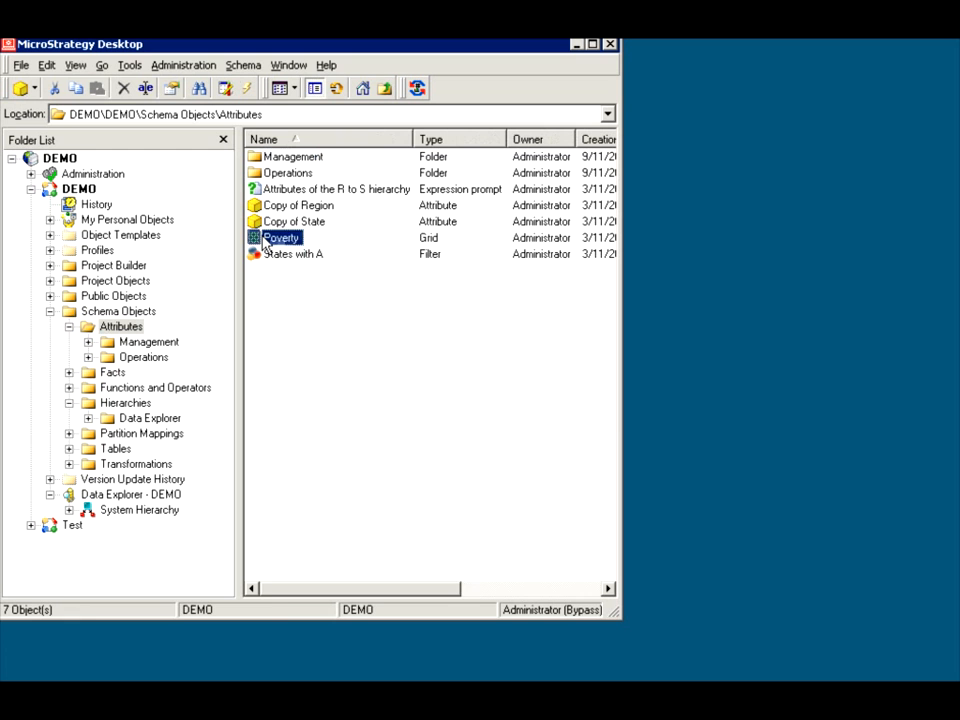
pyautogui.rightClick(266, 240)
pyautogui.click(296, 348)
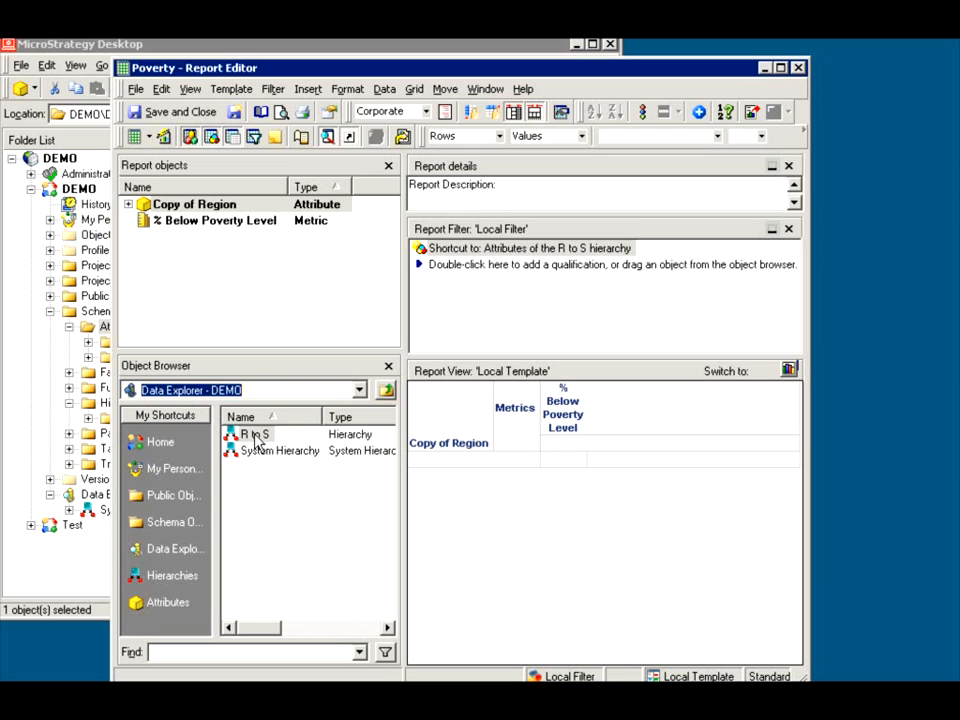
# - Compare where R to S is listed under the Hierarchies' Data Explorer folder and under Data Explorer - DEMO
pyautogui.click(254, 434)
pyautogui.click(169, 586)
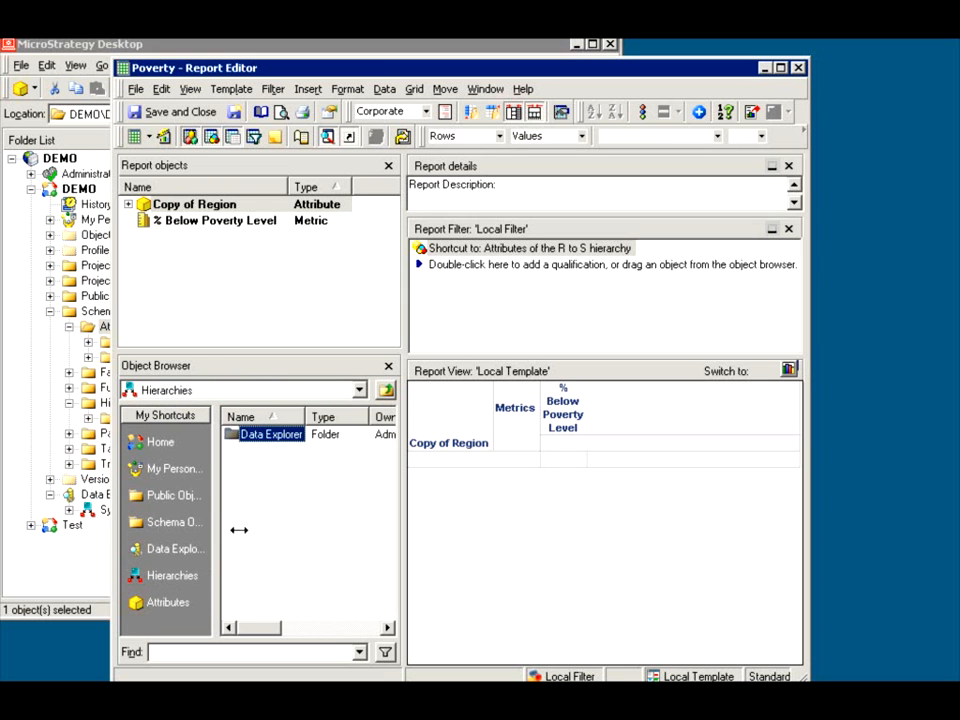
pyautogui.doubleClick(262, 438)
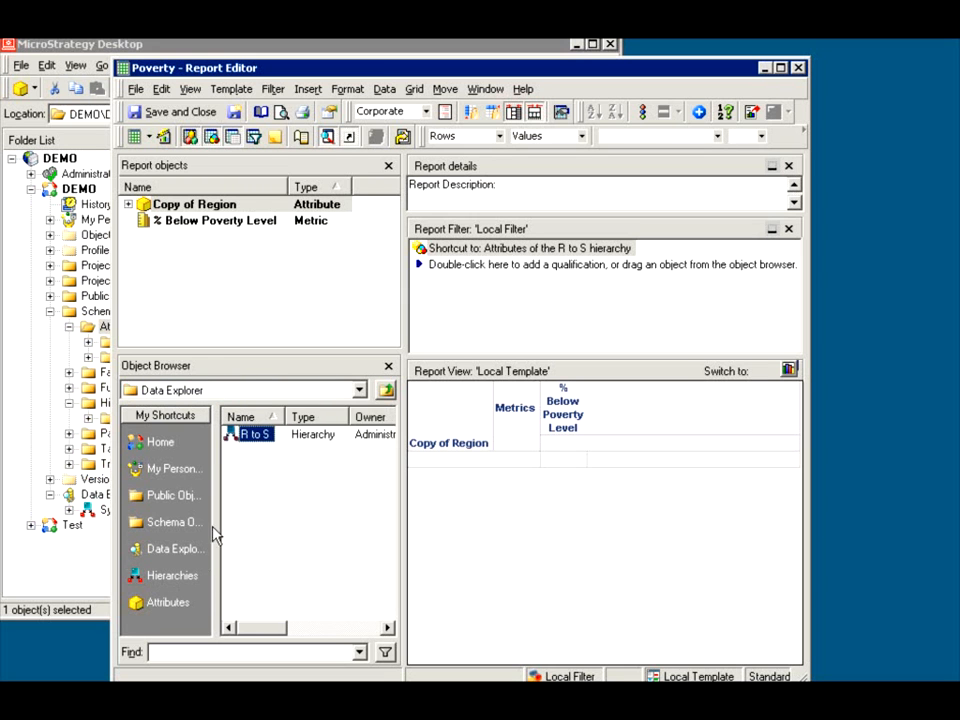
pyautogui.click(166, 550)
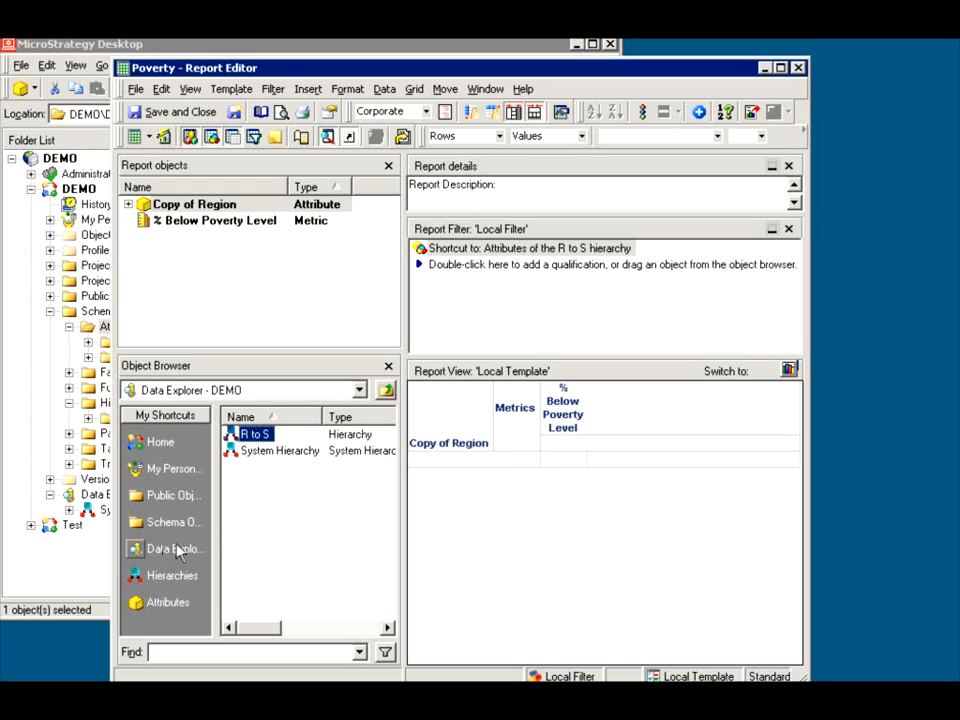
# - Browse R to S from Copy of State through the States with A filter to its elements in the object browser
pyautogui.doubleClick(254, 434)
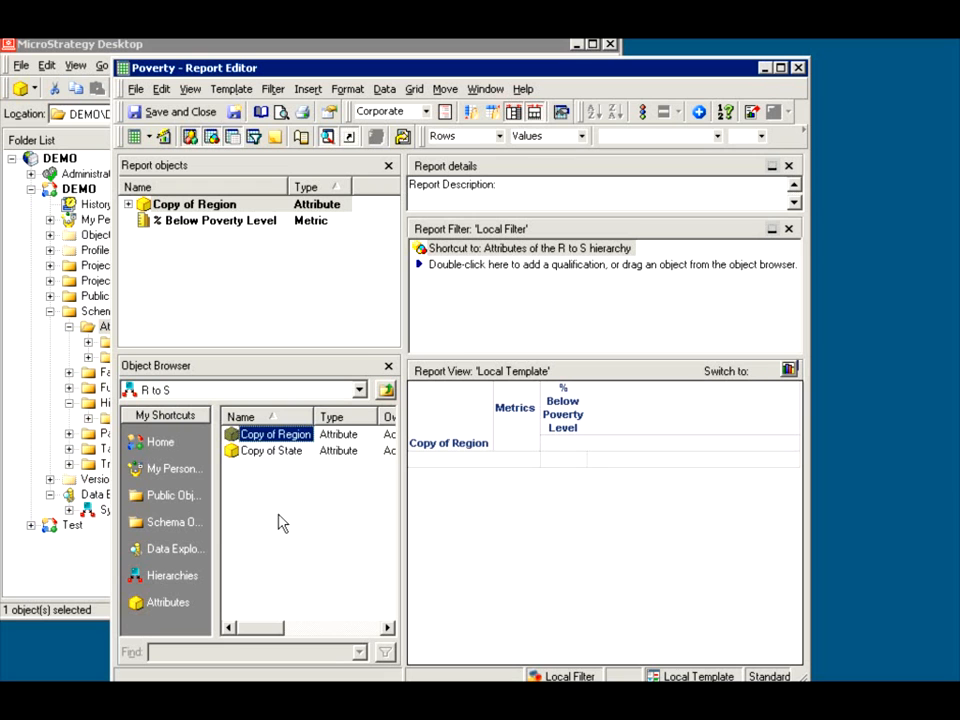
pyautogui.doubleClick(262, 451)
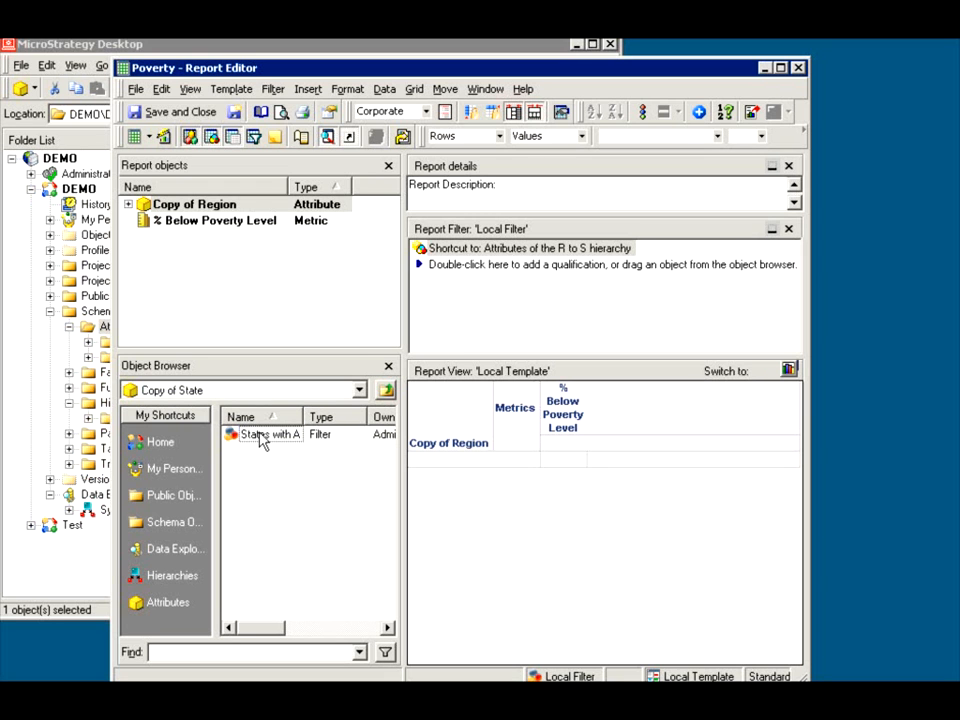
pyautogui.doubleClick(258, 437)
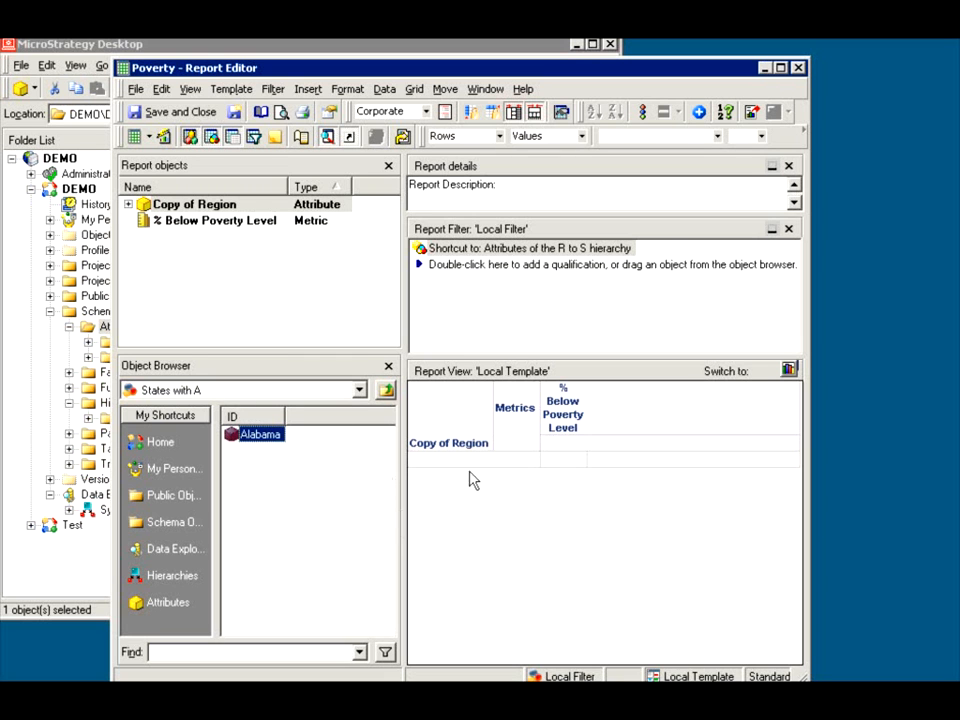
pyautogui.click(444, 443)
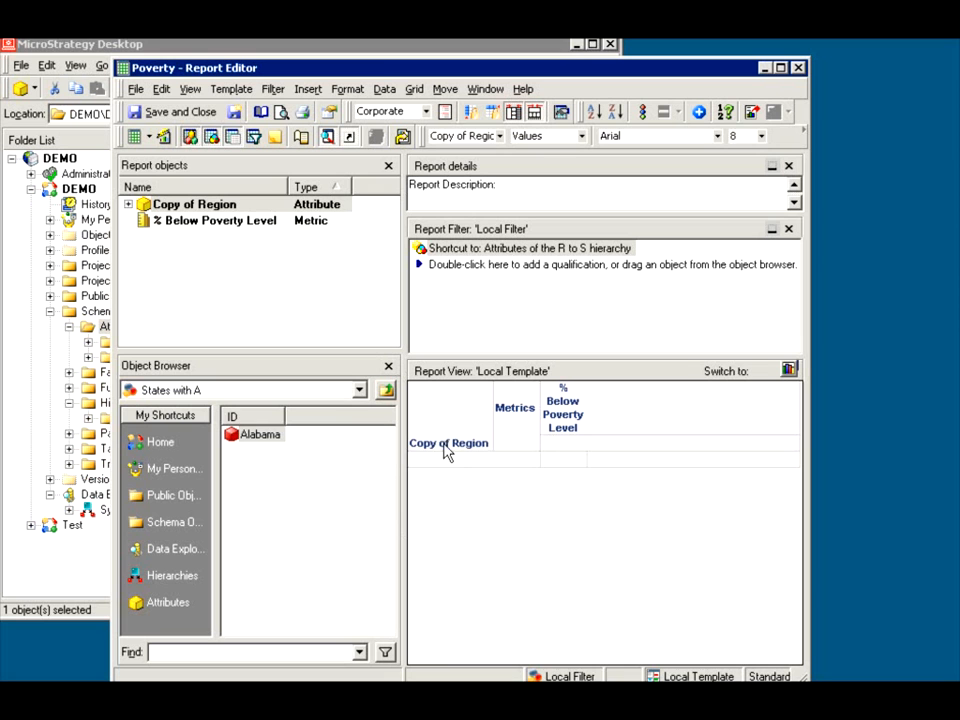
pyautogui.rightClick(444, 445)
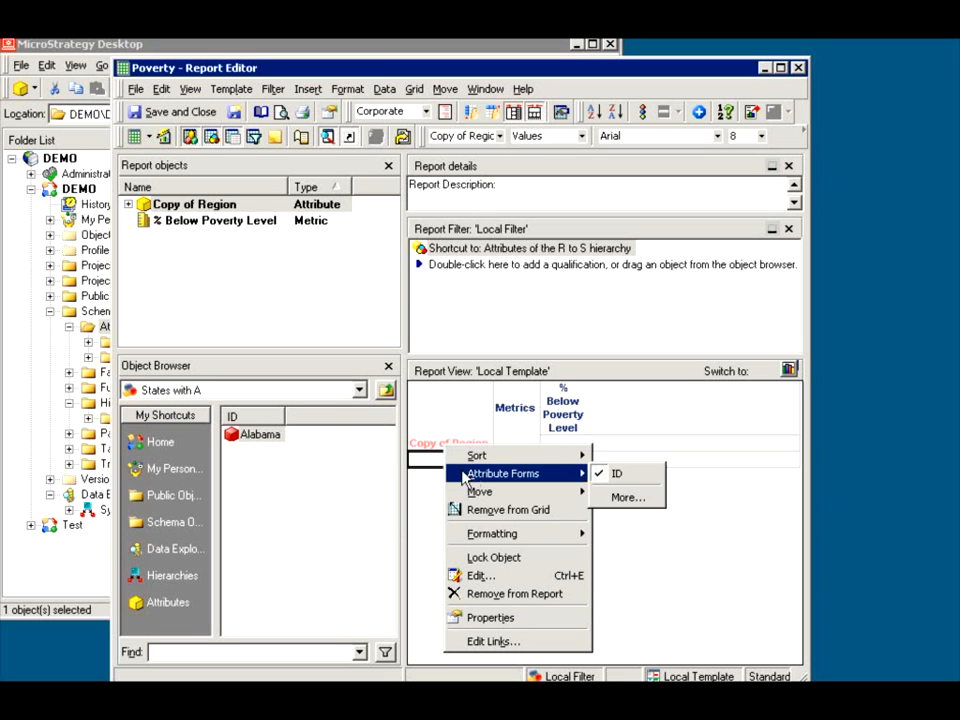
pyautogui.click(421, 510)
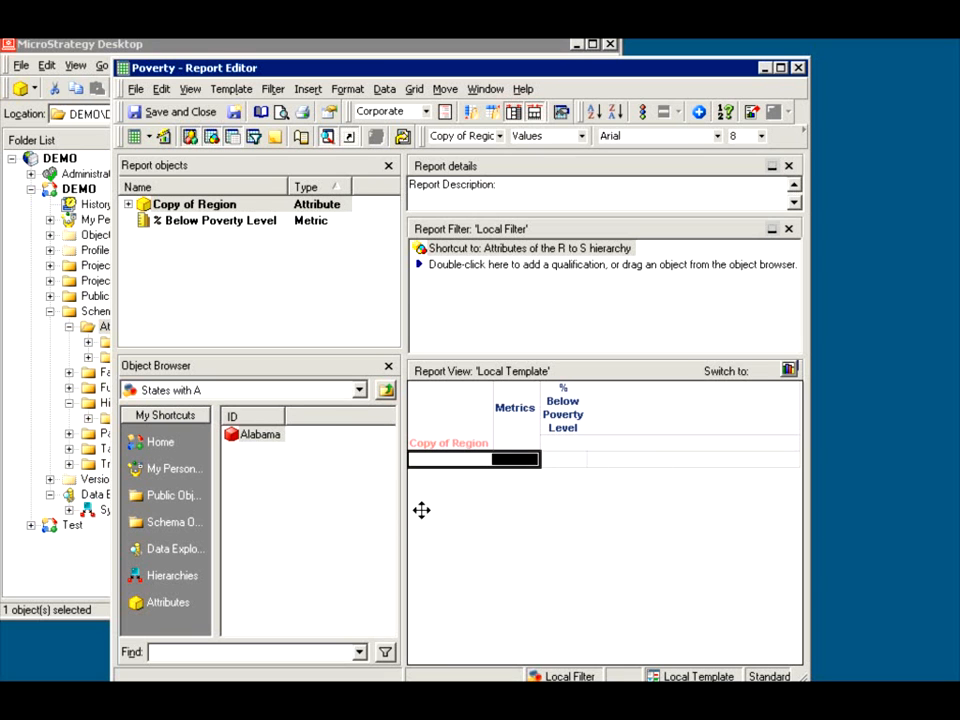